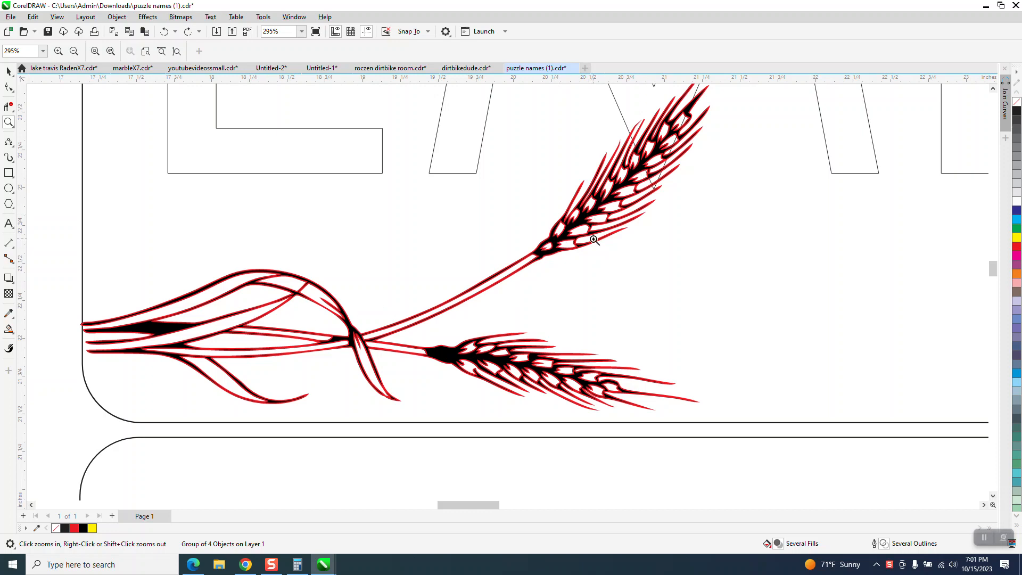
Set the outline width of the wheat artwork in the first plaque's lower-left corner to Hairline
right_click(456, 334)
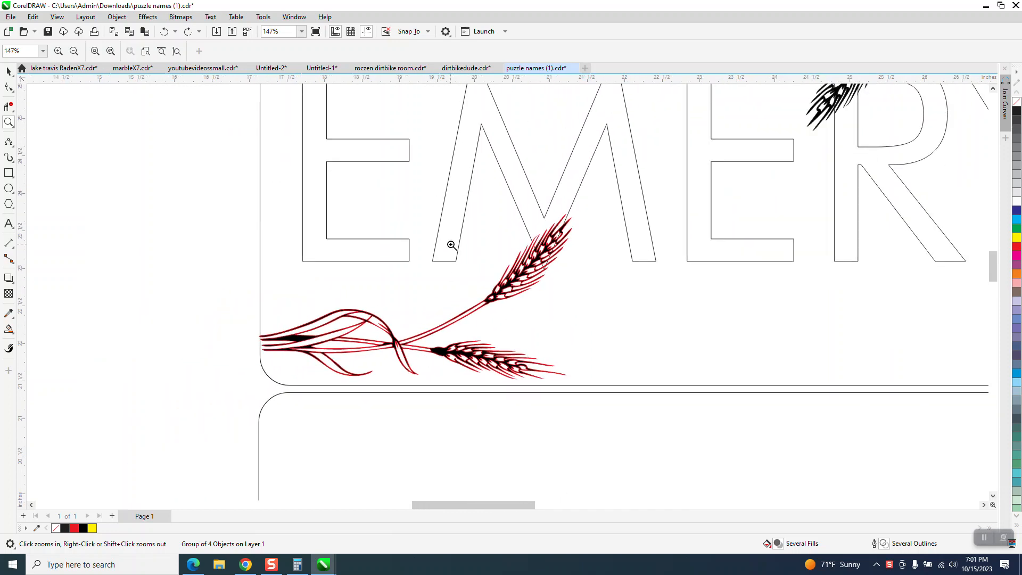
scroll(458, 260, down, 1)
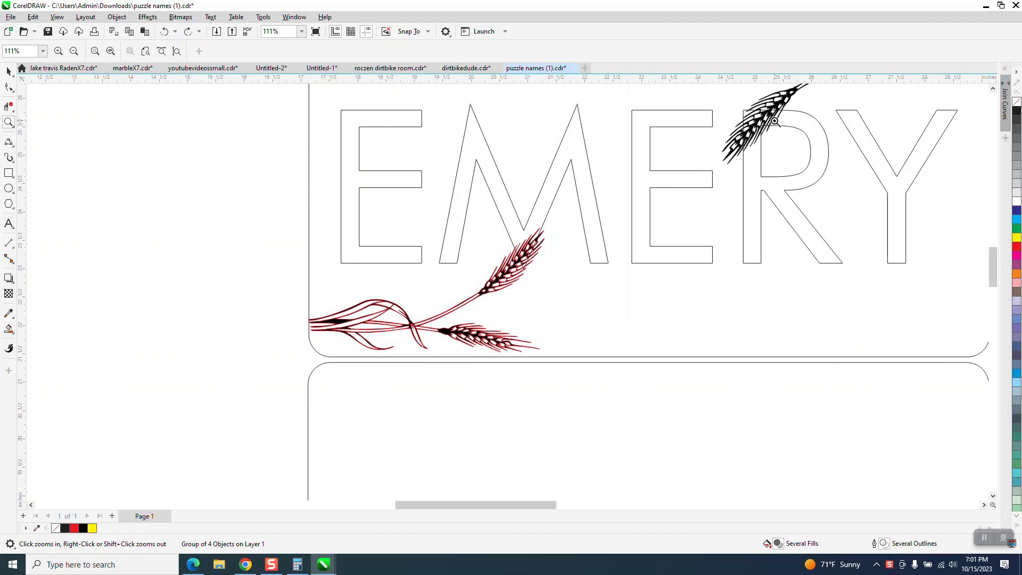
click(9, 71)
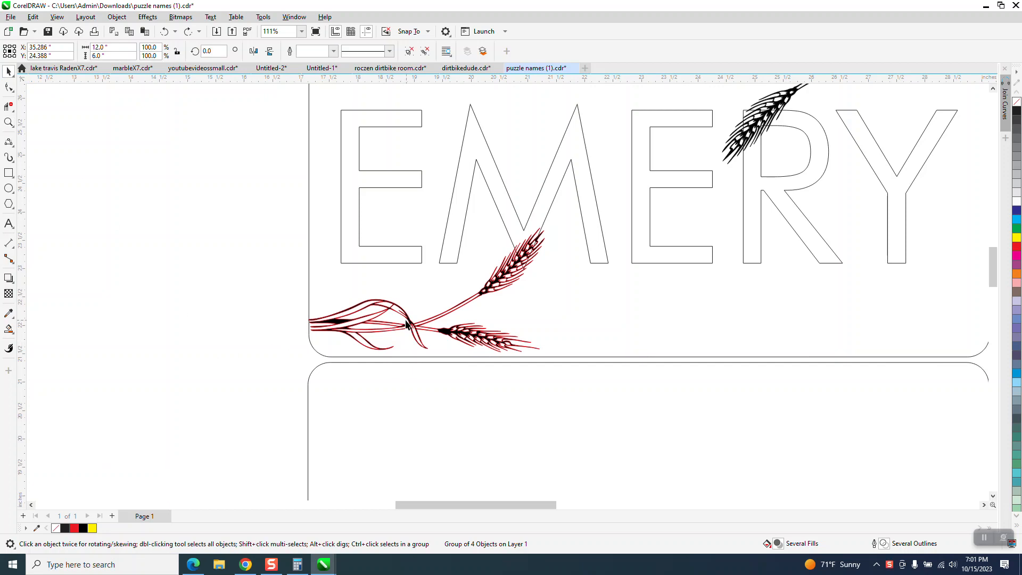
click(406, 324)
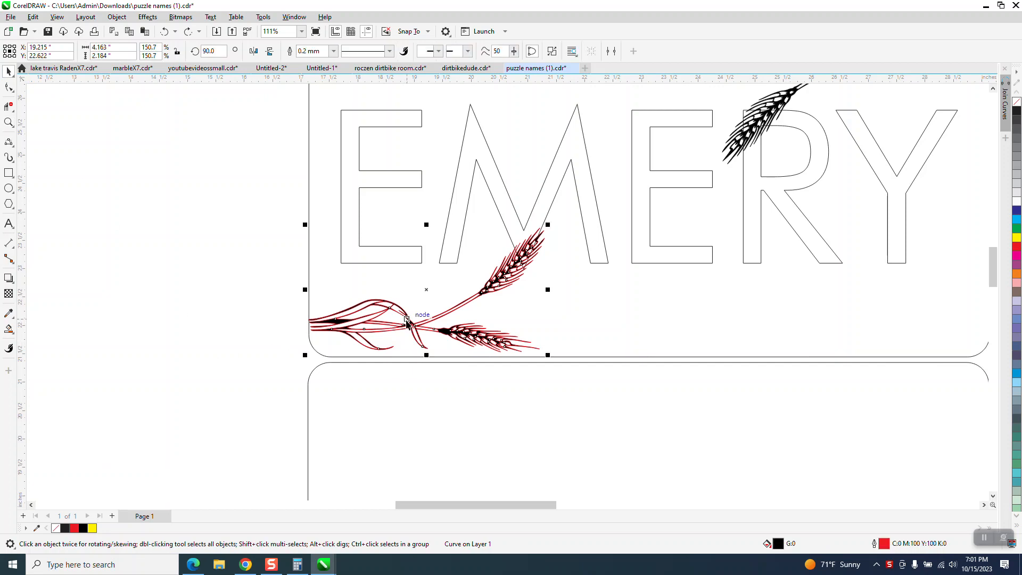
click(333, 52)
click(322, 74)
click(226, 257)
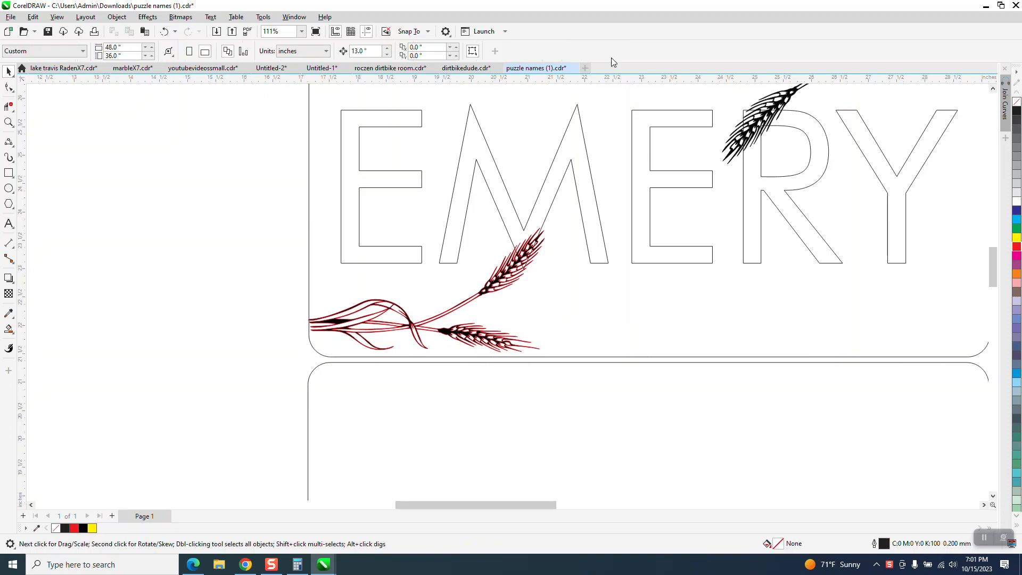
Remove the outline from the lower-left wheat artwork after checking its red edge up close
click(9, 122)
drag(471, 216, 582, 323)
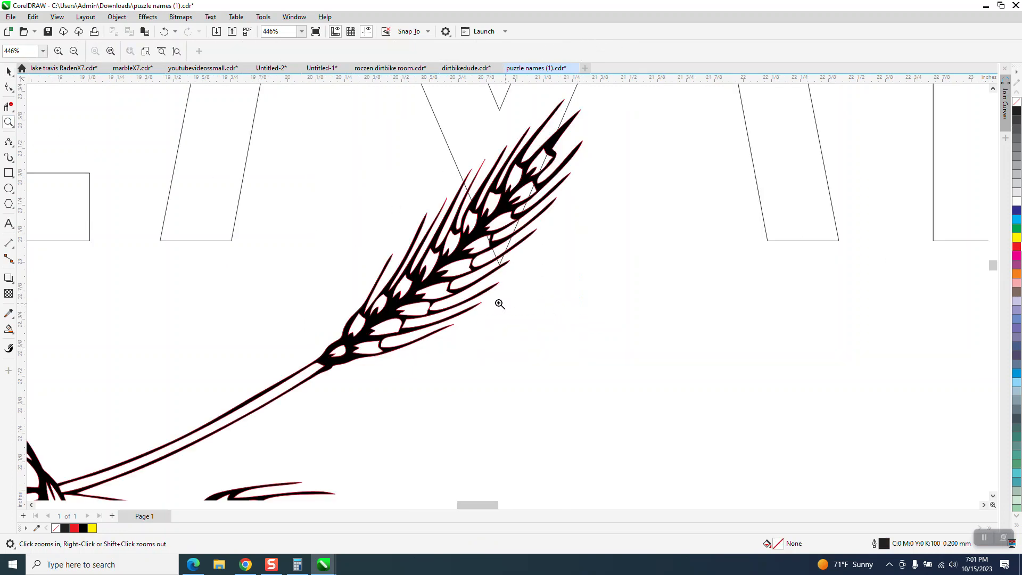
click(537, 308)
scroll(538, 307, down, 1)
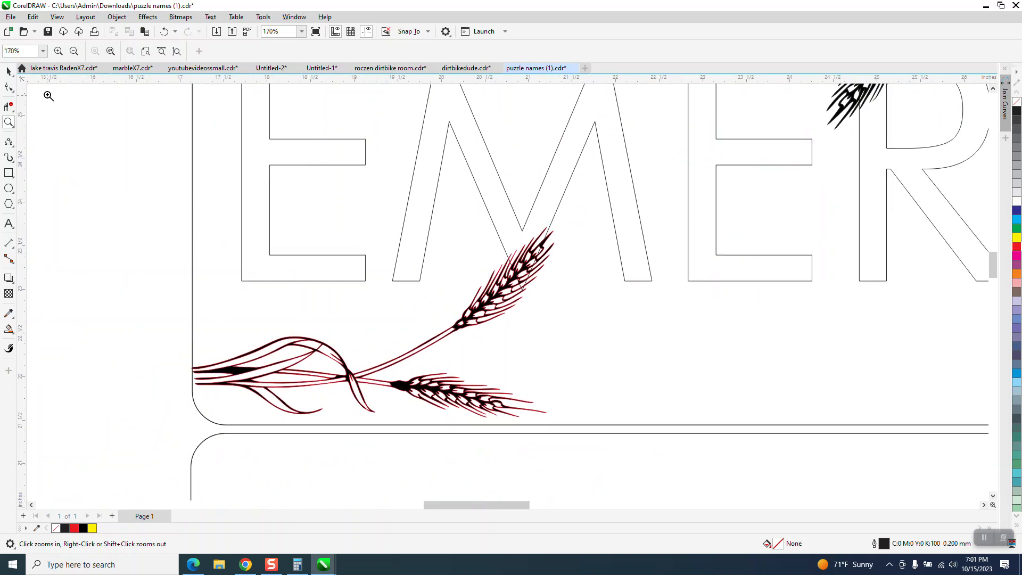
click(10, 72)
drag(534, 432, 536, 433)
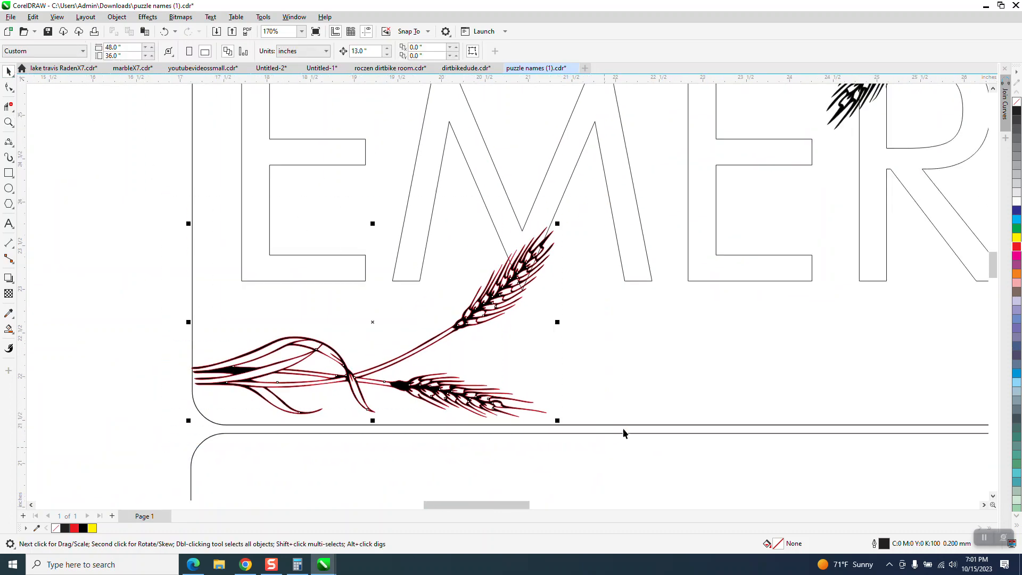
right_click(1017, 104)
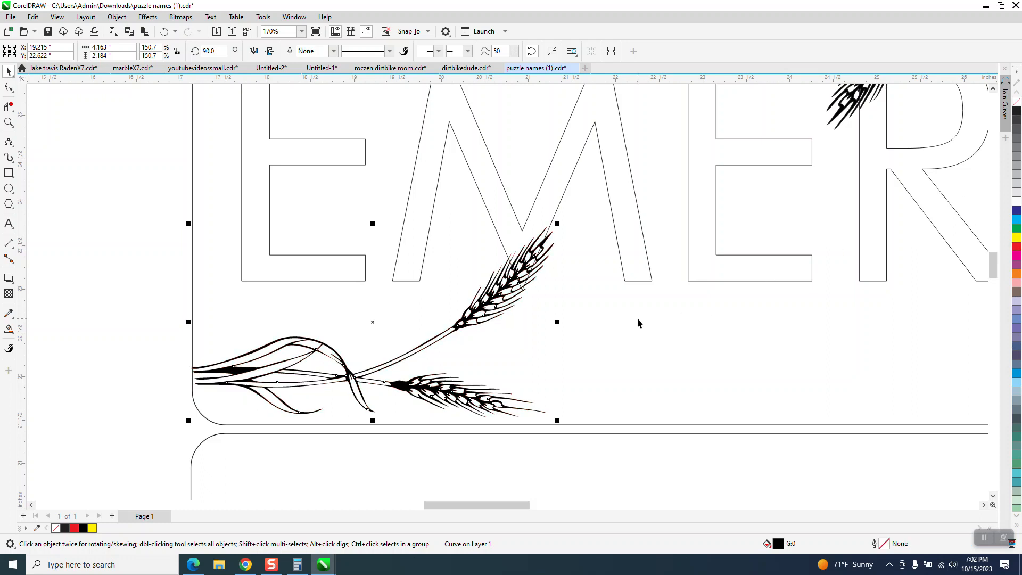
Examine the line thickness of the lower-left wheat artwork and compare it with the upper-right wheat and its outline settings
click(9, 123)
drag(414, 283, 538, 393)
scroll(476, 384, down, 1)
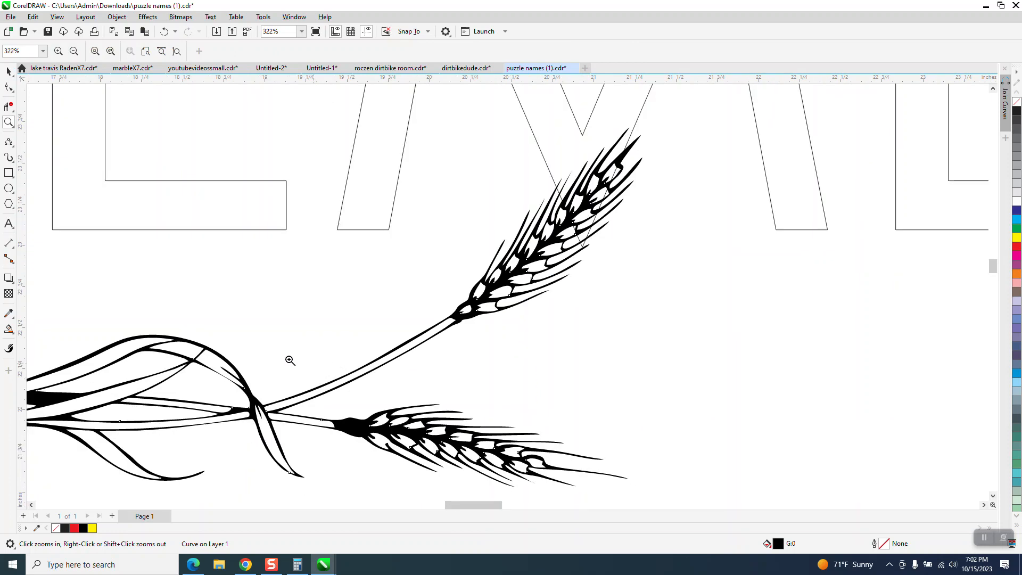
right_click(193, 361)
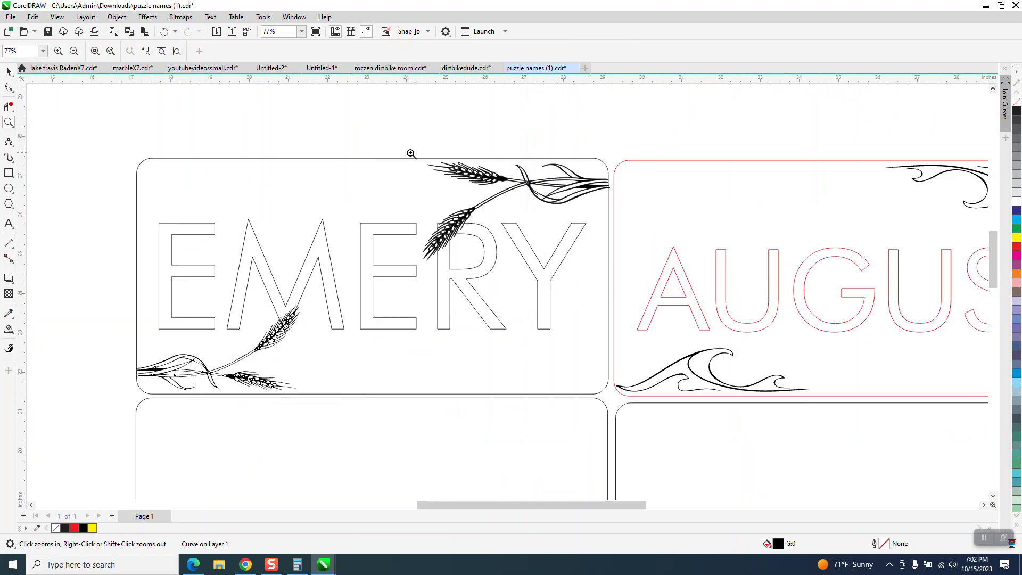
drag(411, 153, 560, 262)
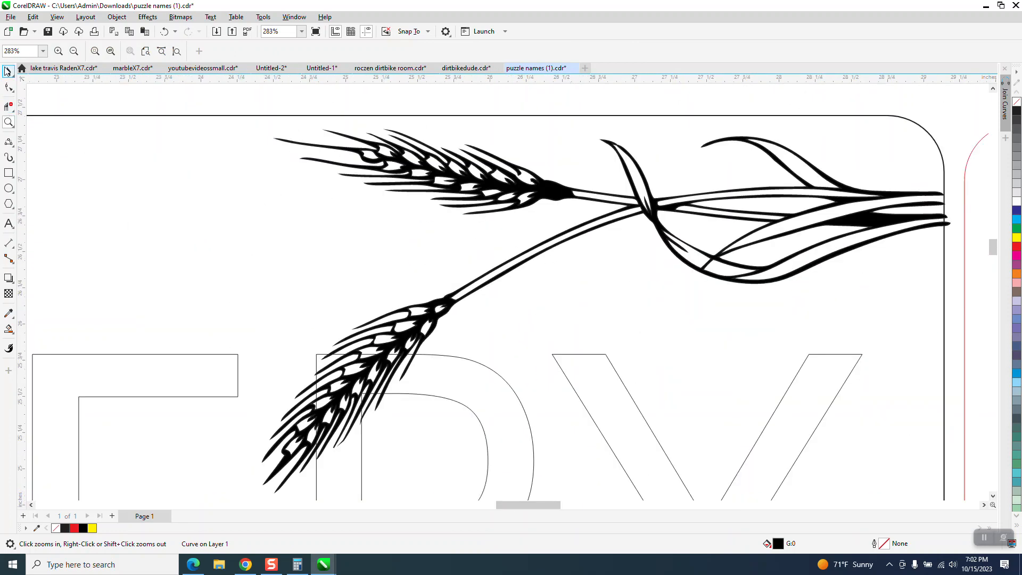
click(7, 71)
click(544, 195)
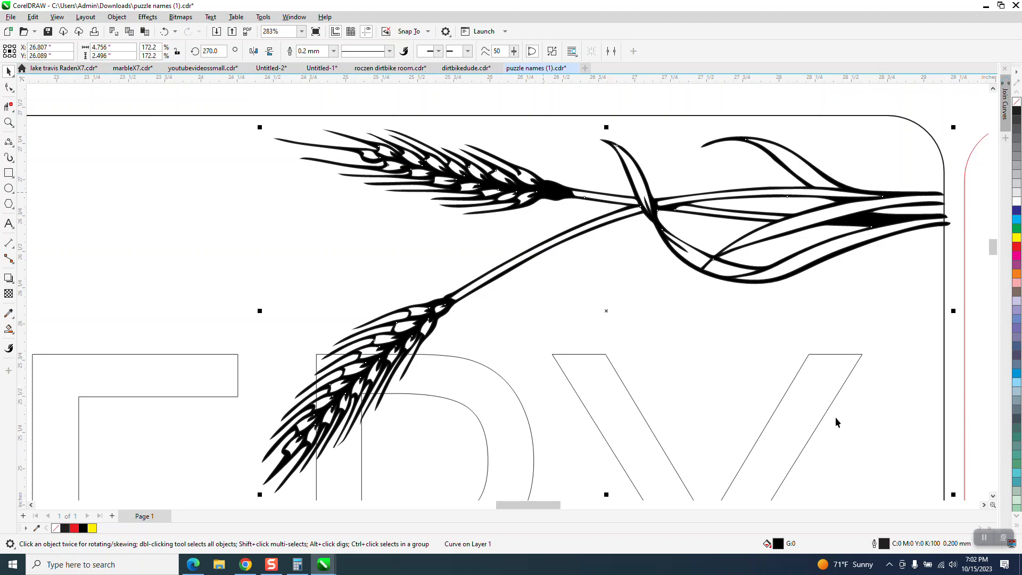
scroll(743, 385, down, 6)
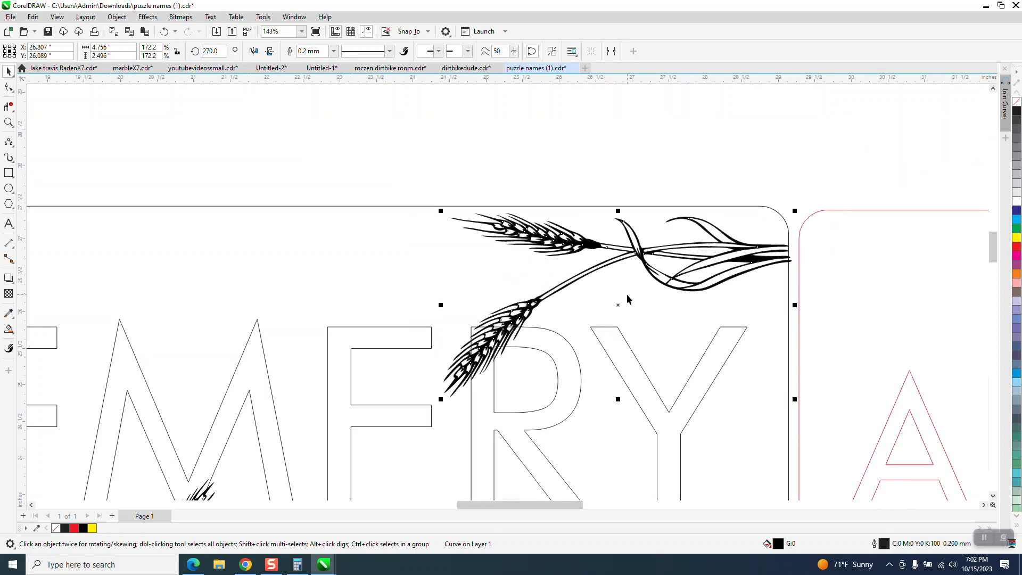
Give the lower-left wheat artwork a 0.2 mm black outline and check it up close
click(457, 393)
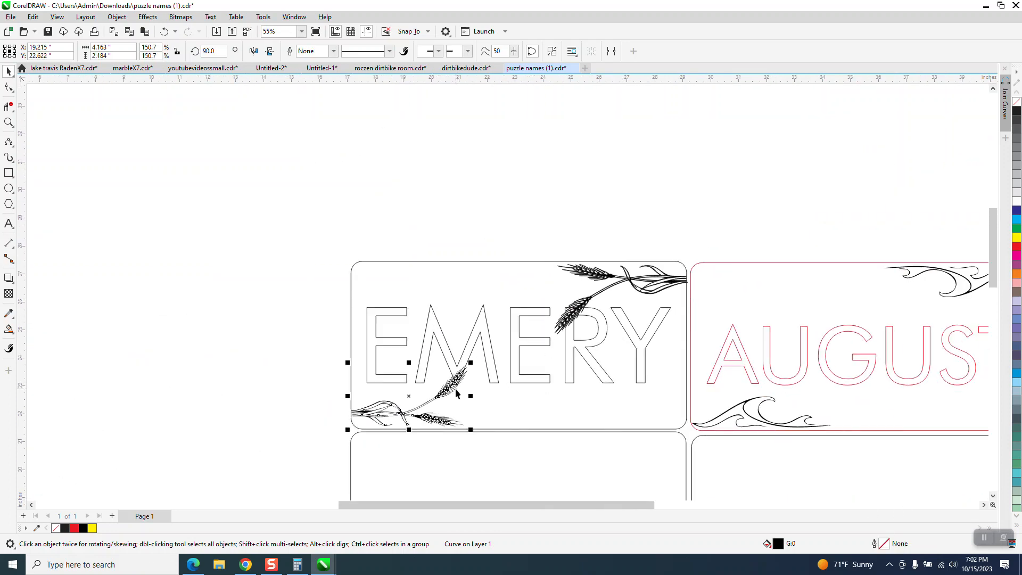
click(334, 51)
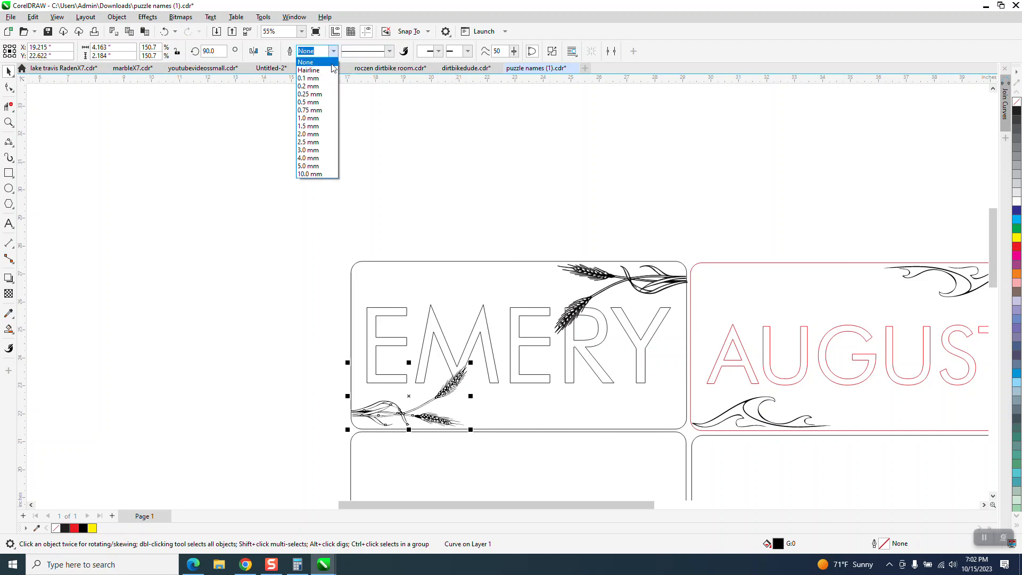
click(321, 89)
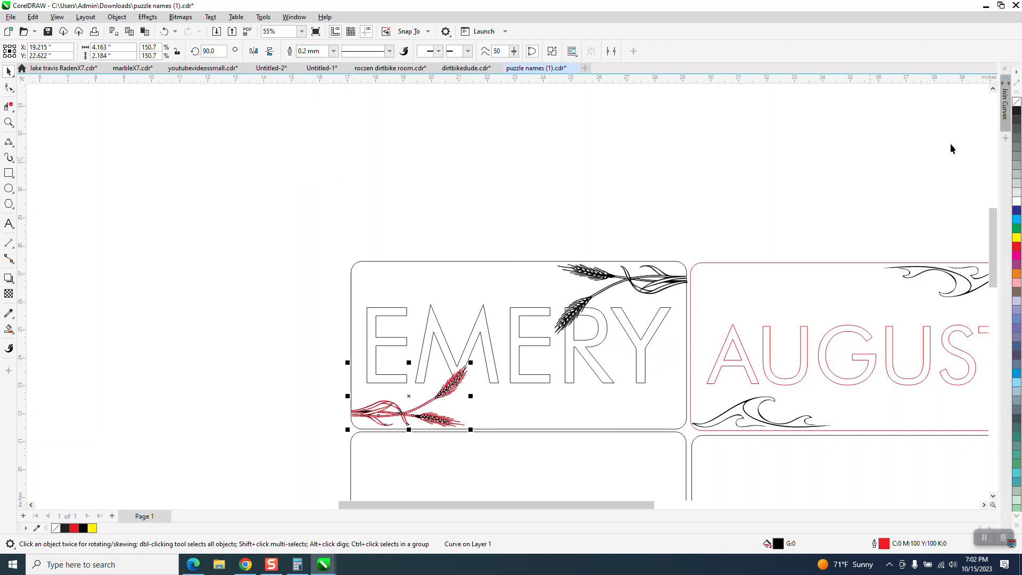
right_click(1017, 110)
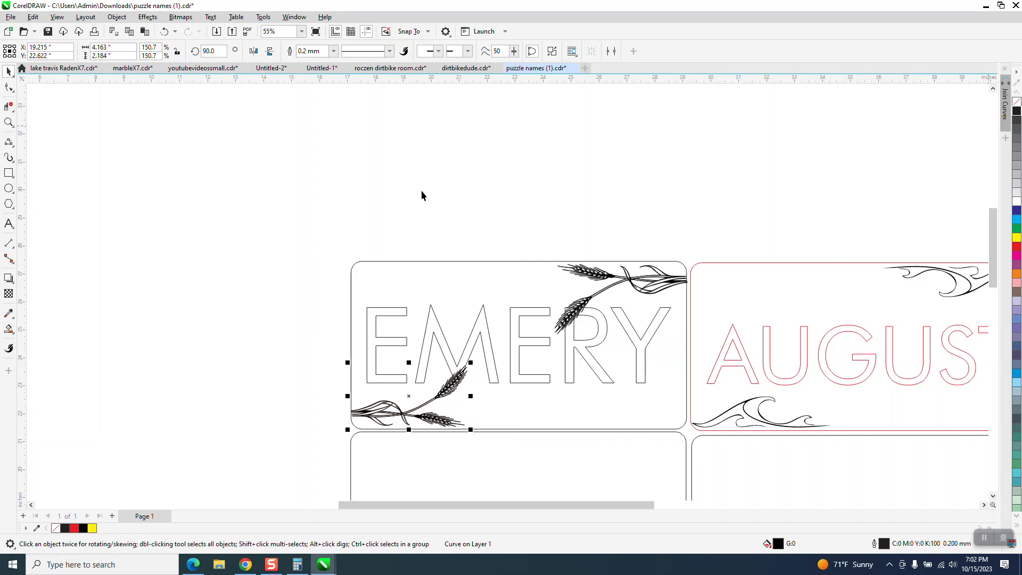
click(9, 122)
drag(411, 373, 541, 467)
scroll(543, 457, down, 4)
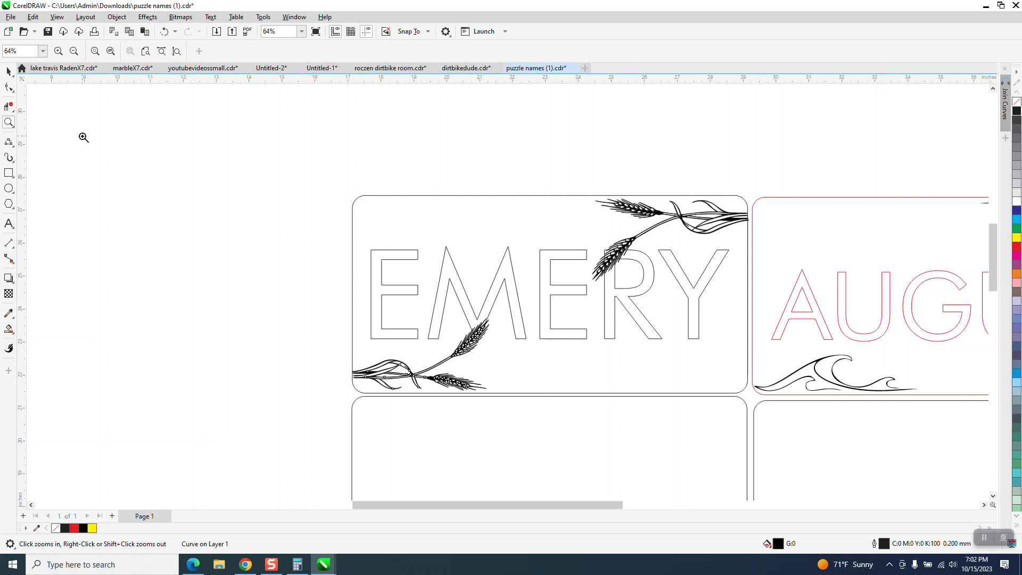
Set the outline of the rounded rectangle around the wheat plaque to 0.1 mm and colour it red
click(8, 71)
click(469, 338)
click(401, 196)
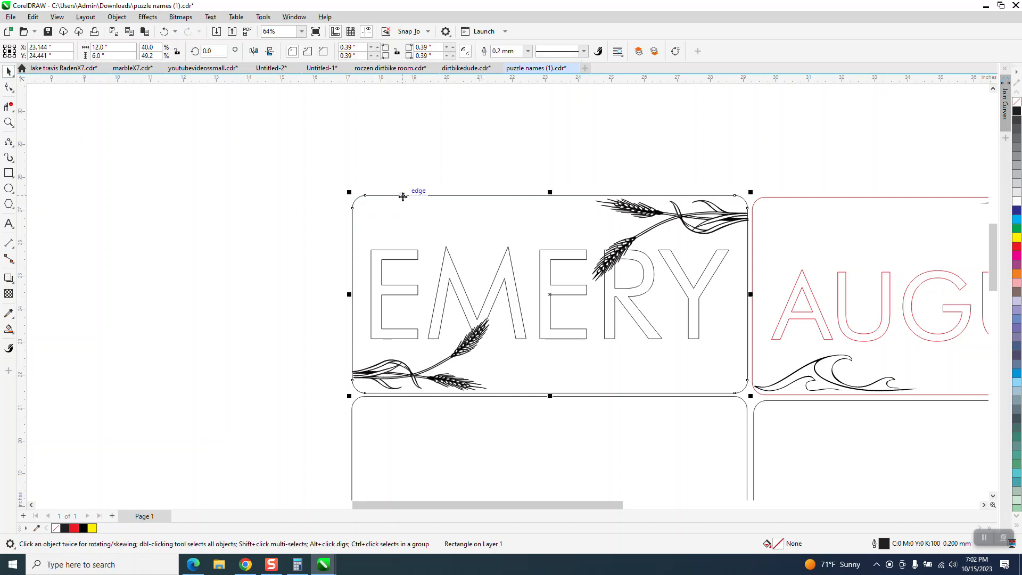
click(527, 51)
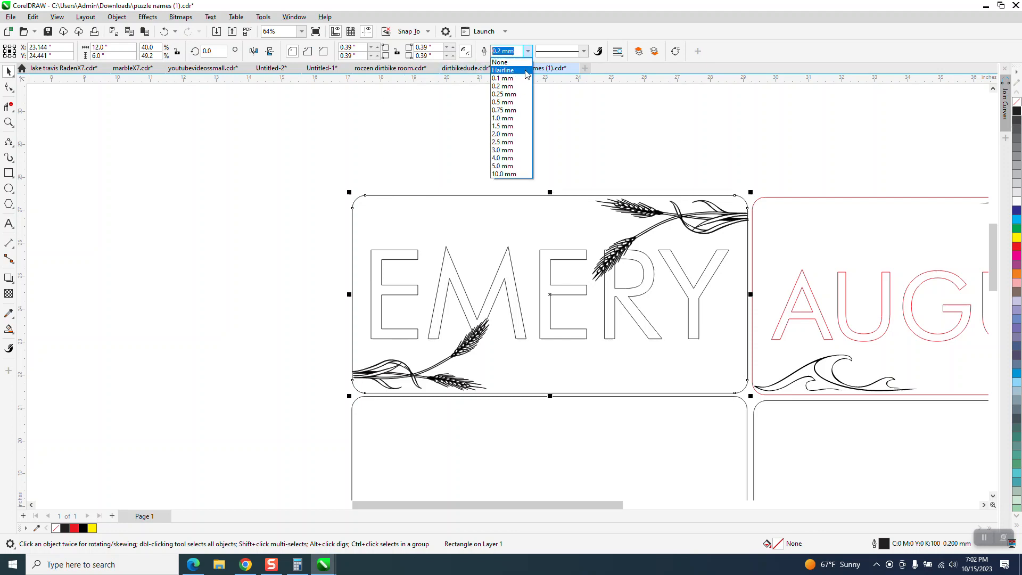
click(508, 81)
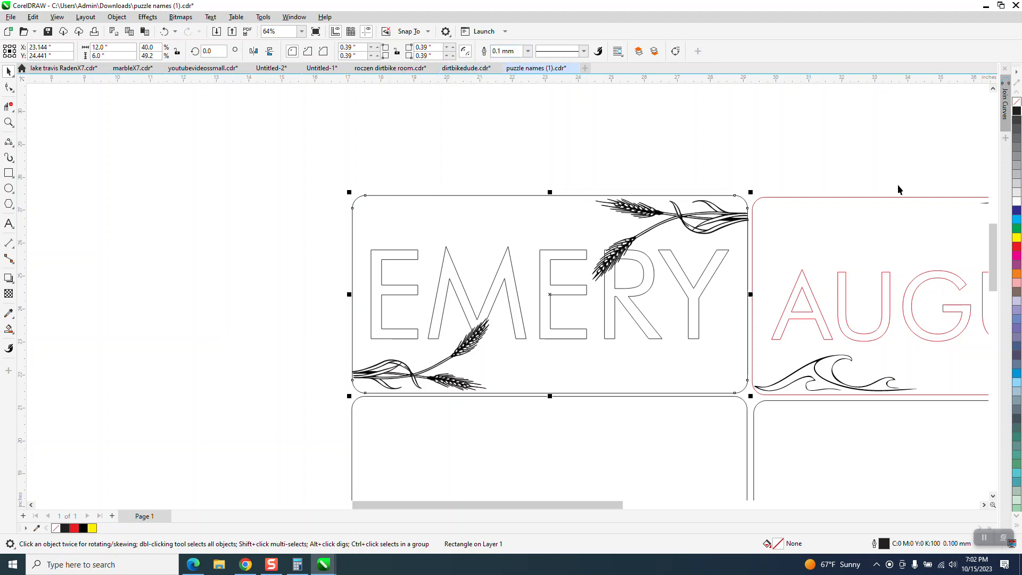
right_click(1017, 247)
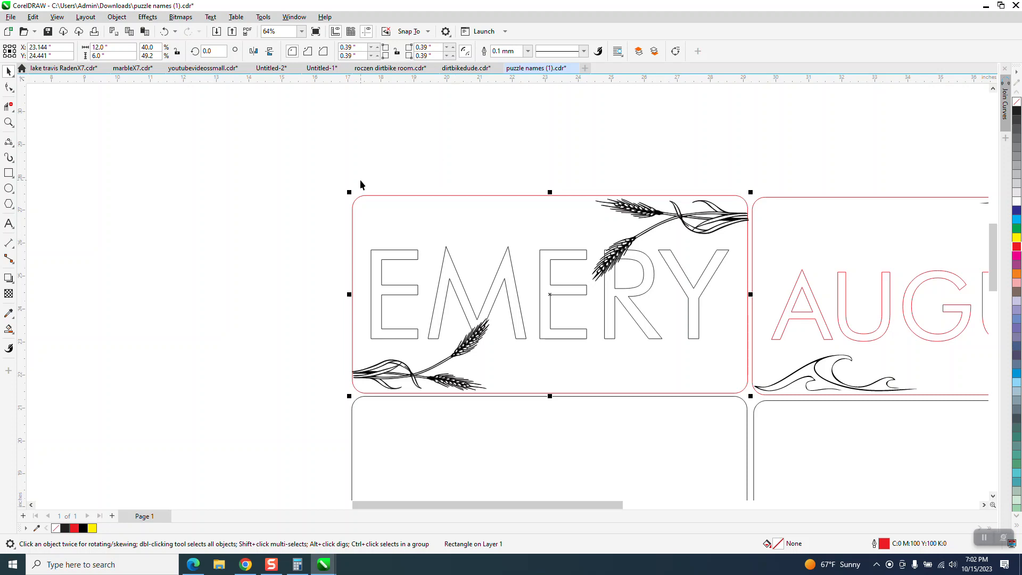
click(375, 144)
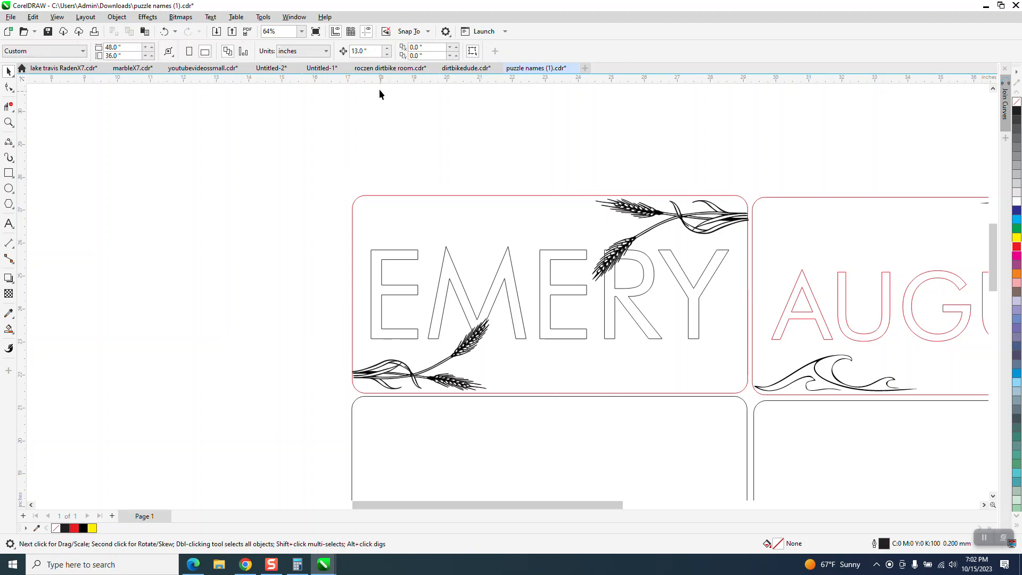
Smart Fill each letter of the wheat plaque's name in black without outline, moving the filled copies 13 inches to the left
click(9, 329)
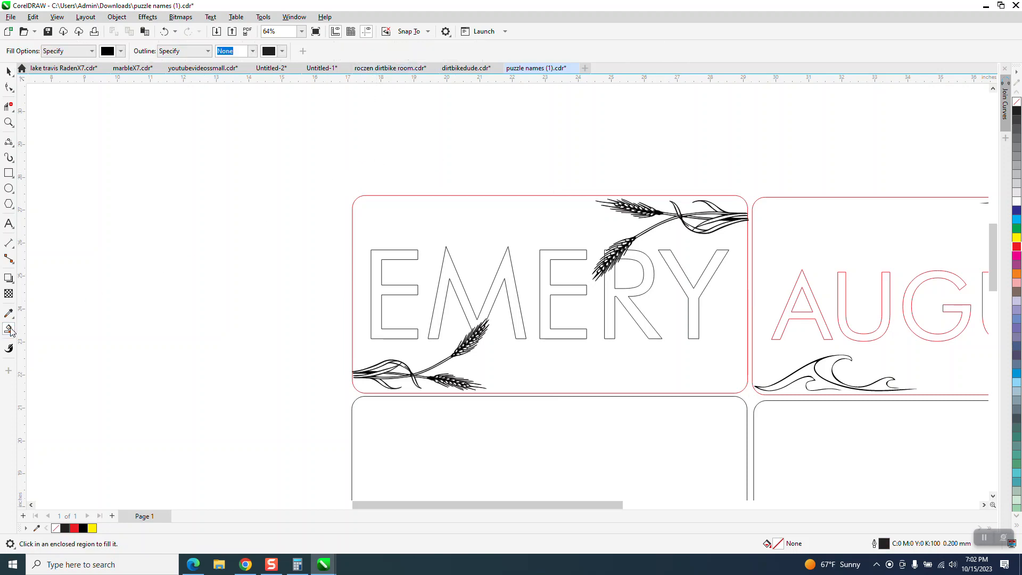
click(399, 257)
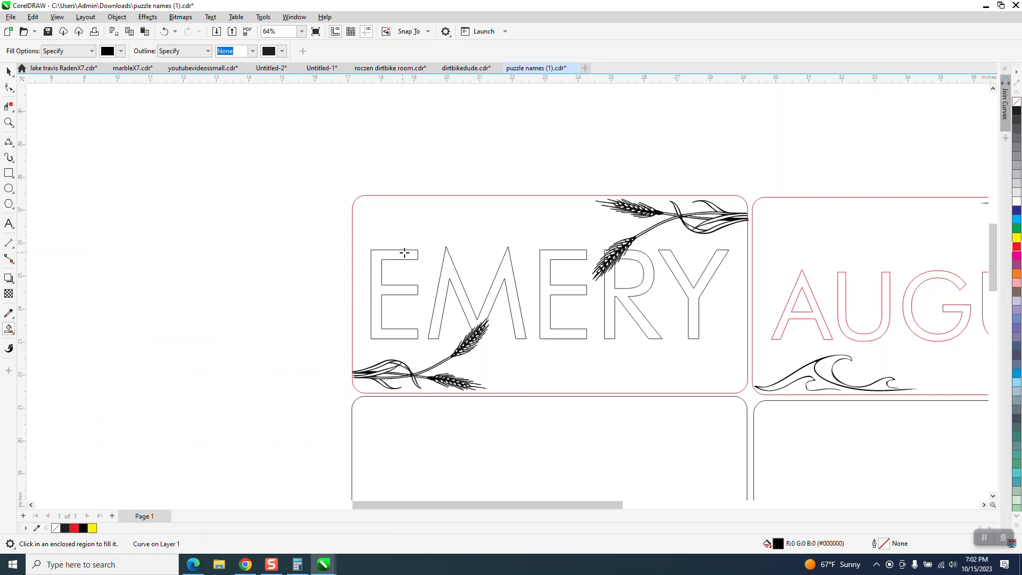
click(445, 262)
click(544, 272)
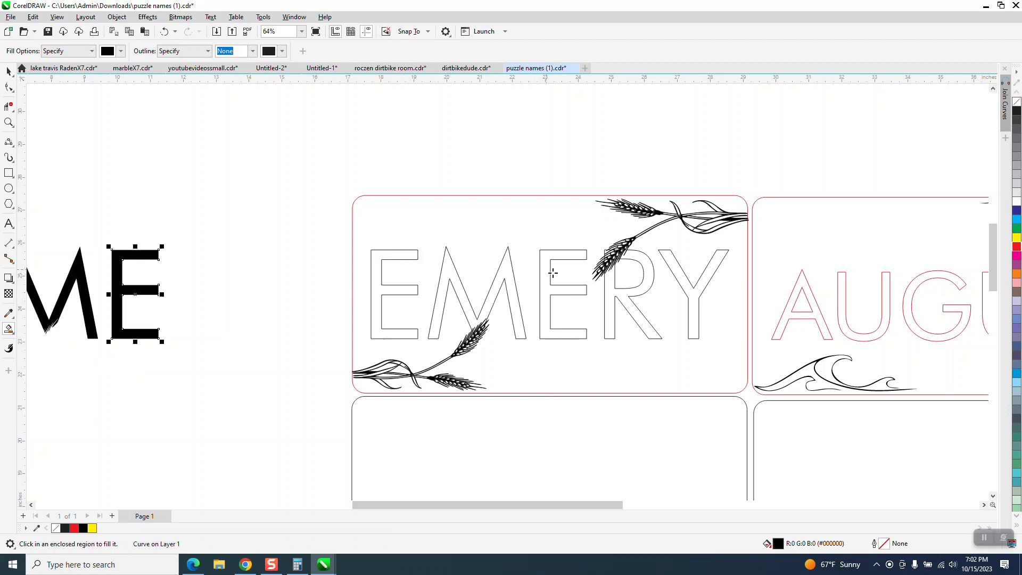
click(608, 293)
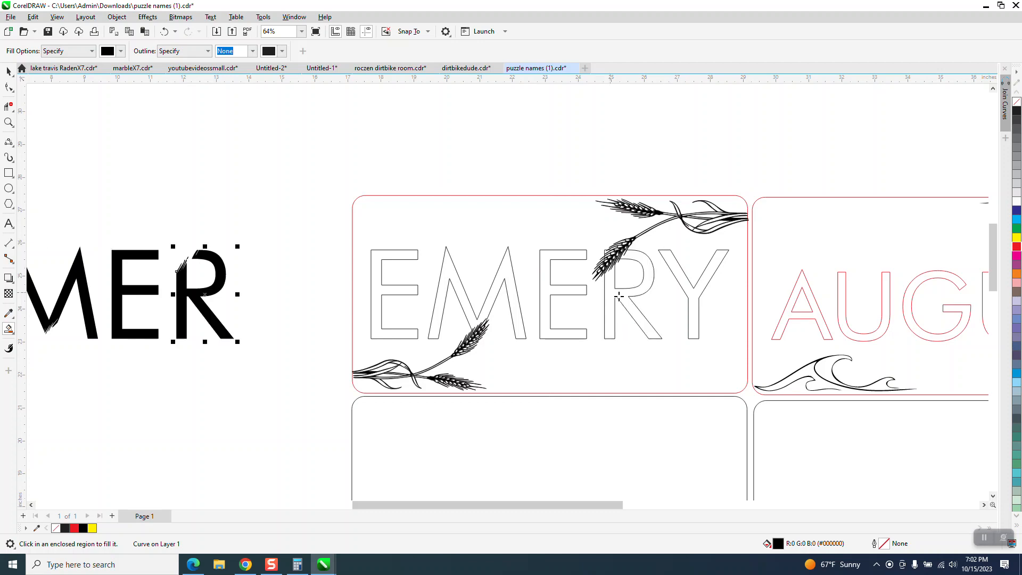
click(684, 279)
scroll(315, 292, down, 2)
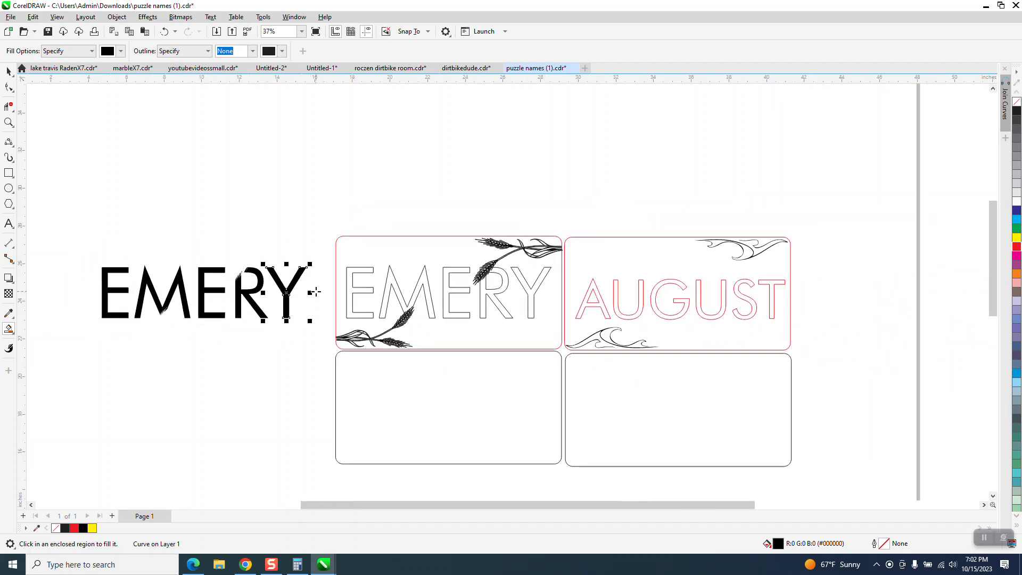
Inspect the wheat cut-outs in the filled letter copies and delete the copies of the last four letters
click(8, 122)
drag(130, 244, 188, 342)
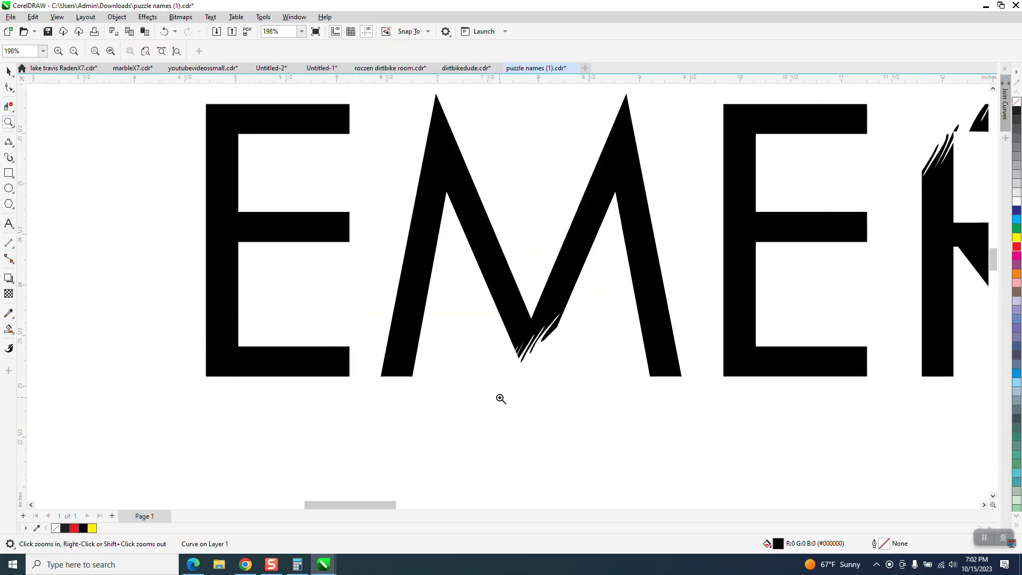
scroll(461, 384, down, 2)
click(9, 71)
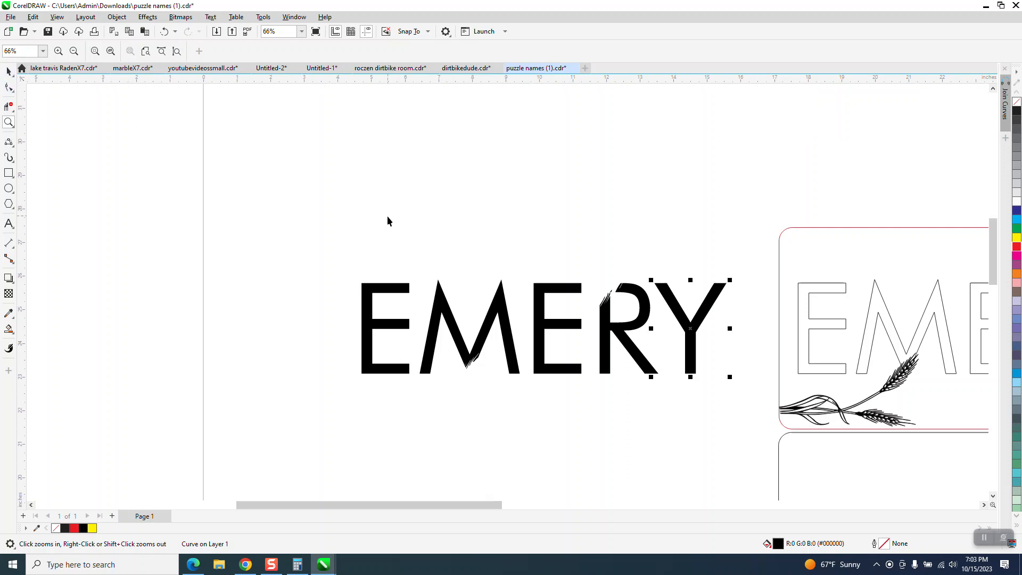
drag(388, 221, 750, 414)
key(Delete)
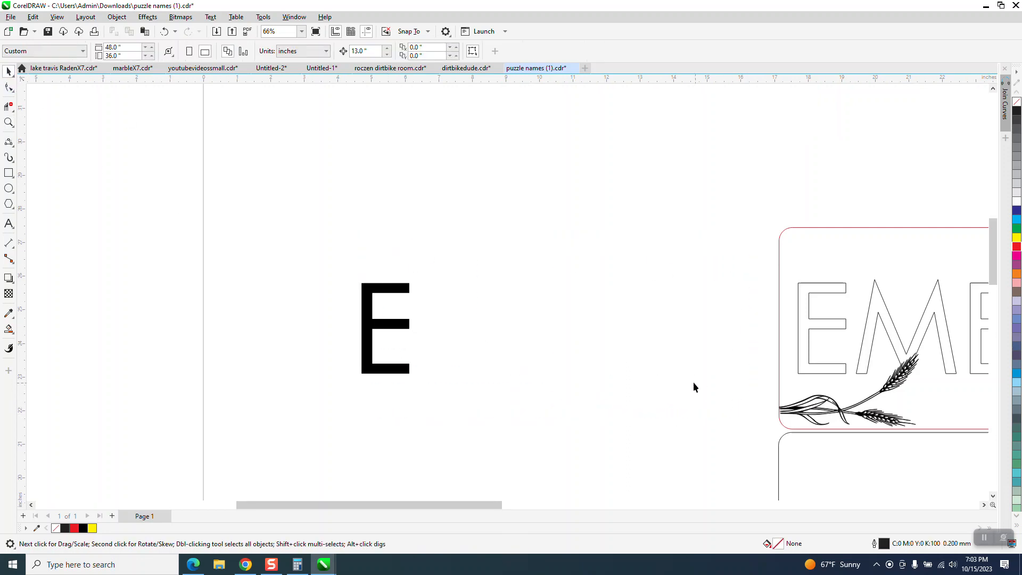
Delete the remaining filled letter copy beside the plaques, closing the calculator window
scroll(694, 387, down, 1)
click(475, 337)
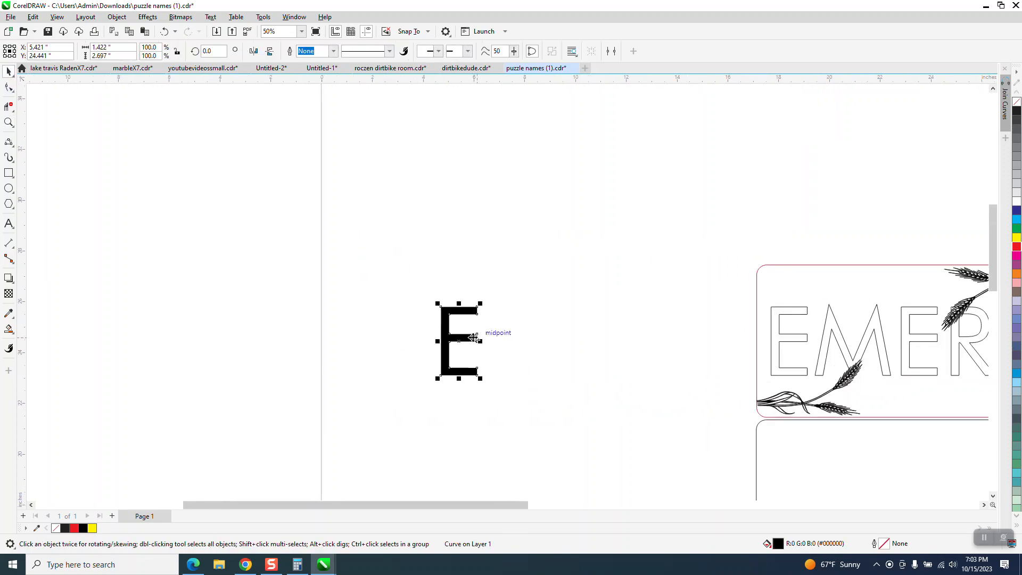
key(alt+Tab)
click(969, 132)
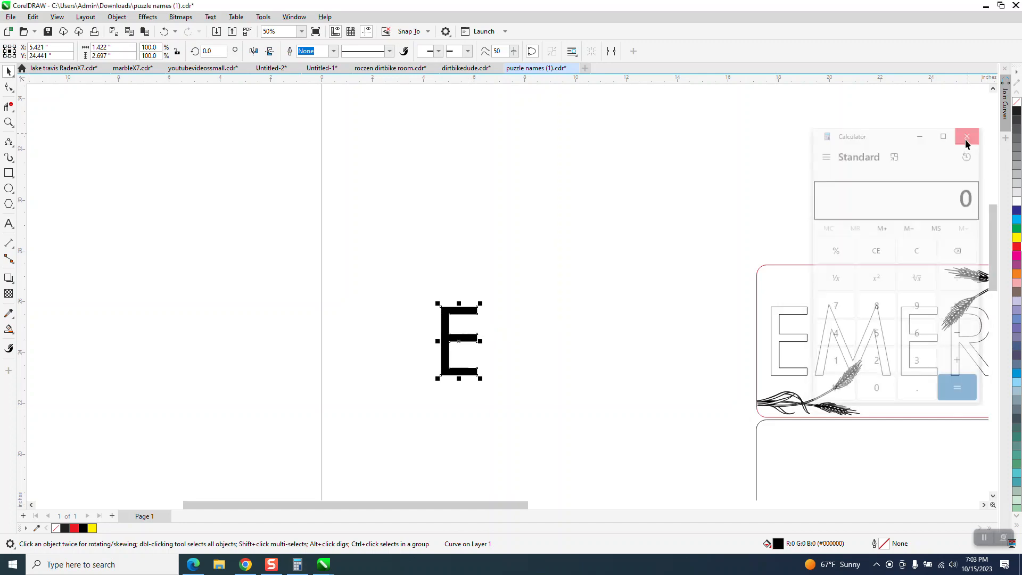
key(Delete)
Move the lower-left wheat artwork of the wheat plaque 13 inches to the left
click(8, 123)
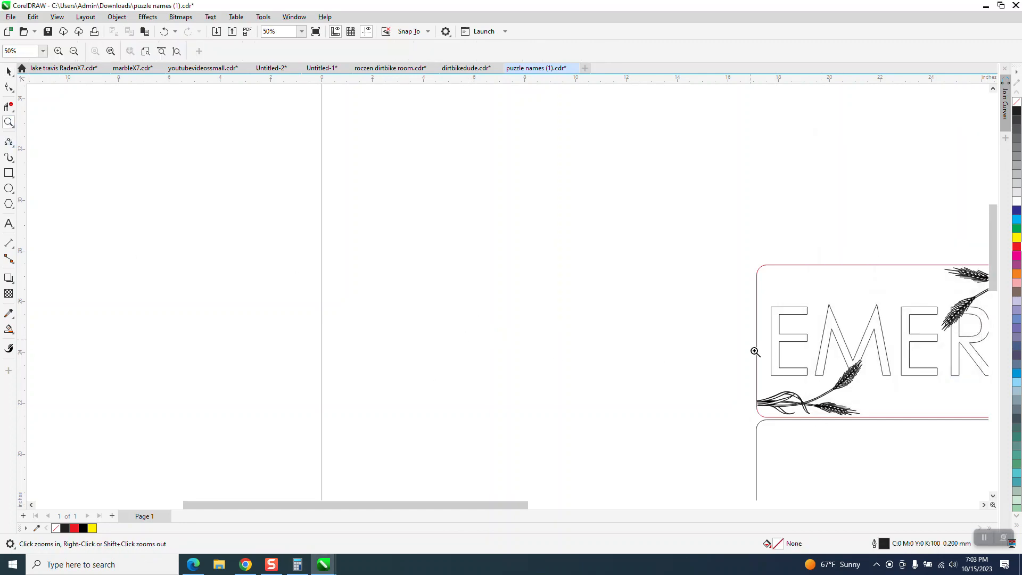
drag(756, 352, 886, 428)
scroll(615, 398, down, 3)
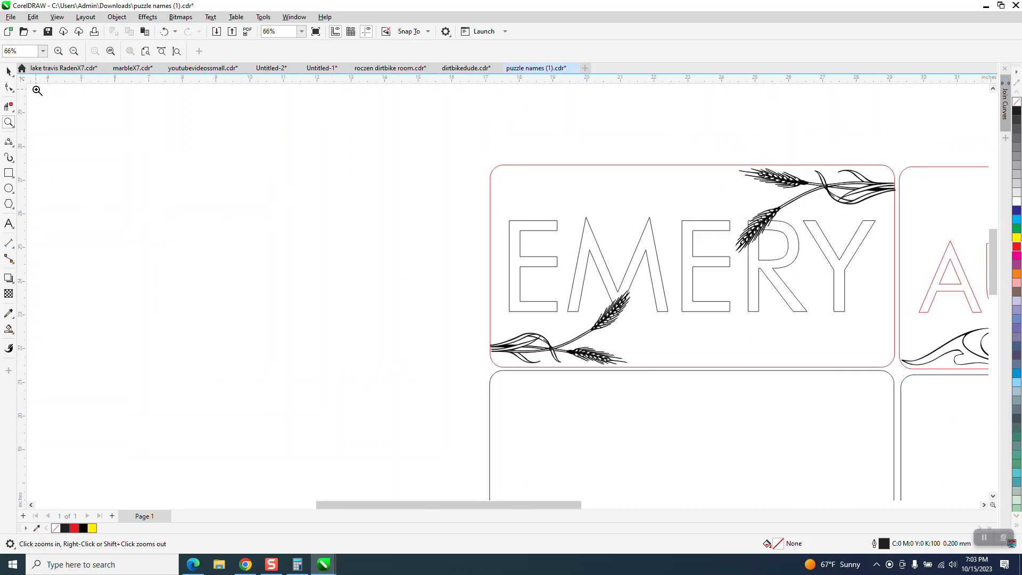
click(9, 70)
click(616, 314)
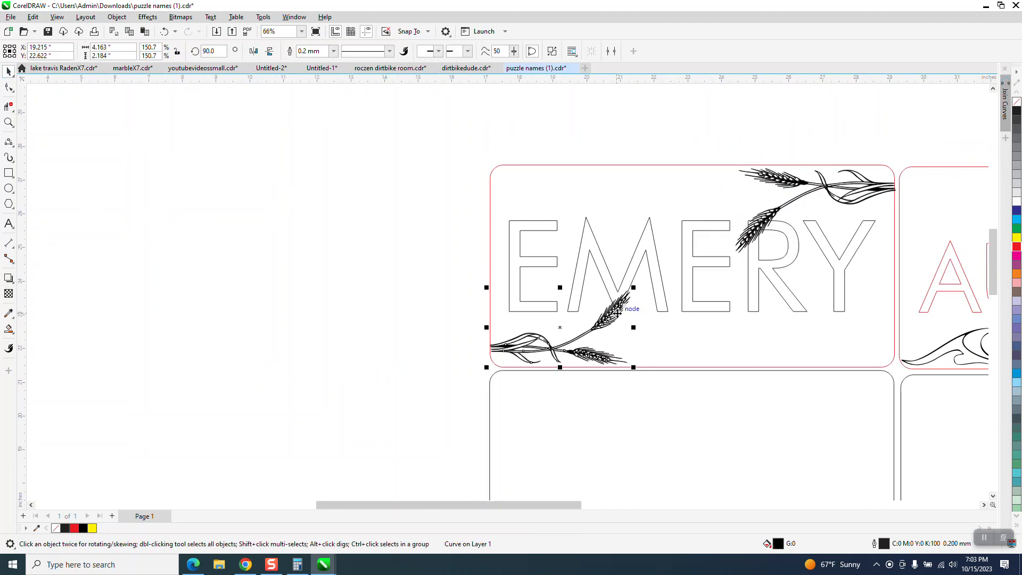
key(Left)
scroll(371, 269, down, 2)
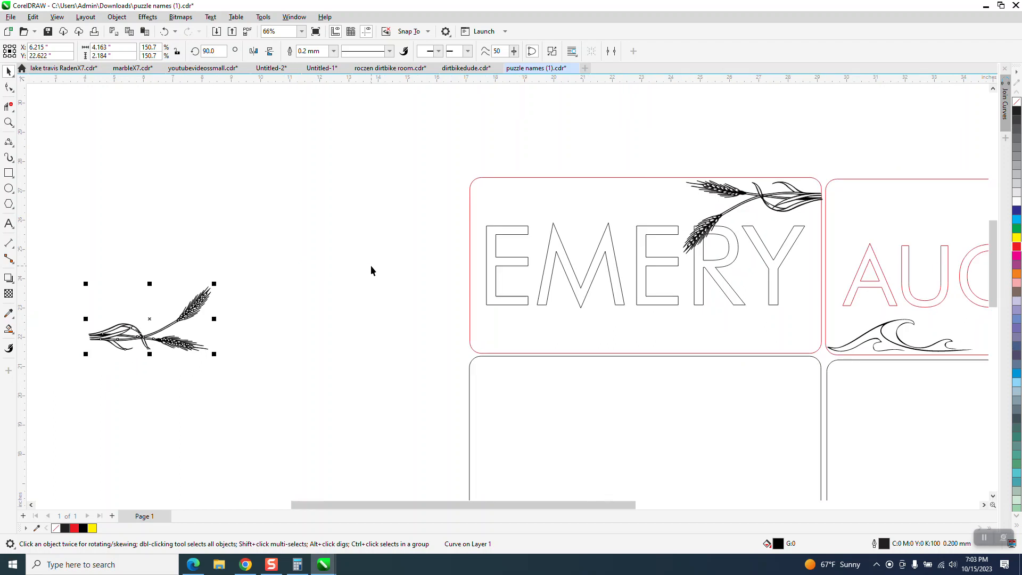
Try breaking the moved wheat artwork's curve apart, inspect the pieces up close, and undo the break
click(117, 17)
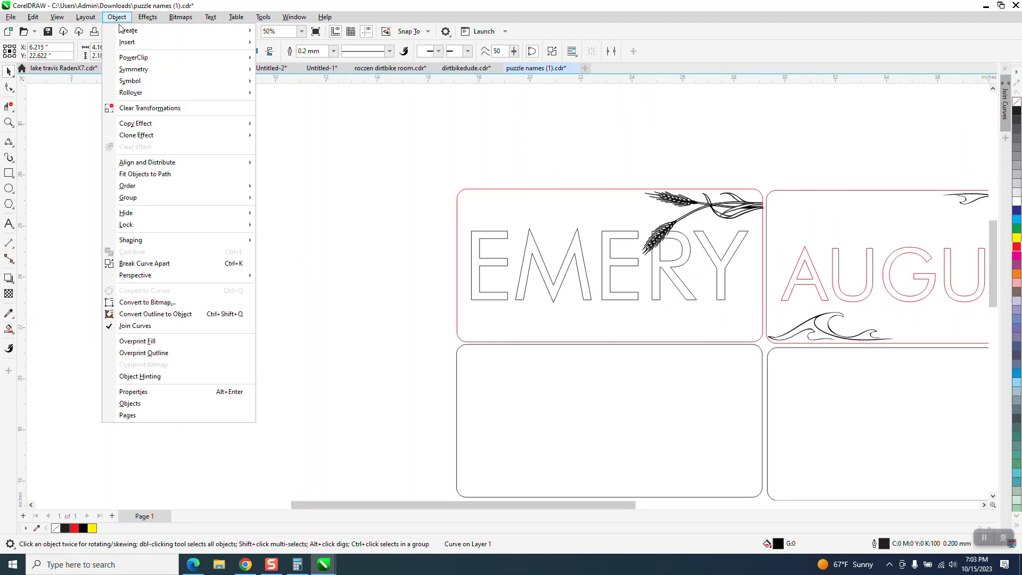
click(149, 263)
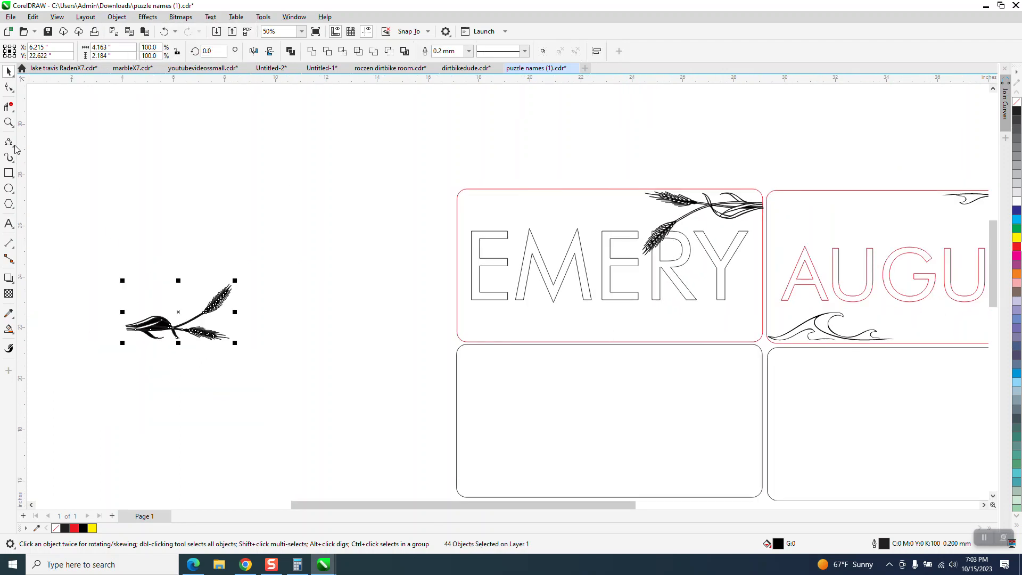
click(9, 122)
drag(101, 260, 329, 407)
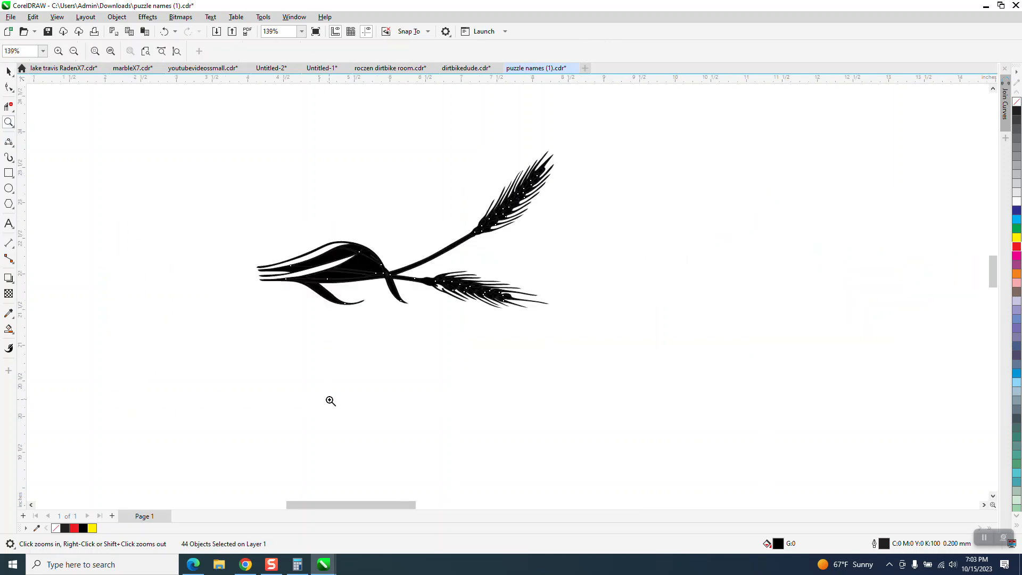
click(164, 31)
scroll(312, 309, down, 2)
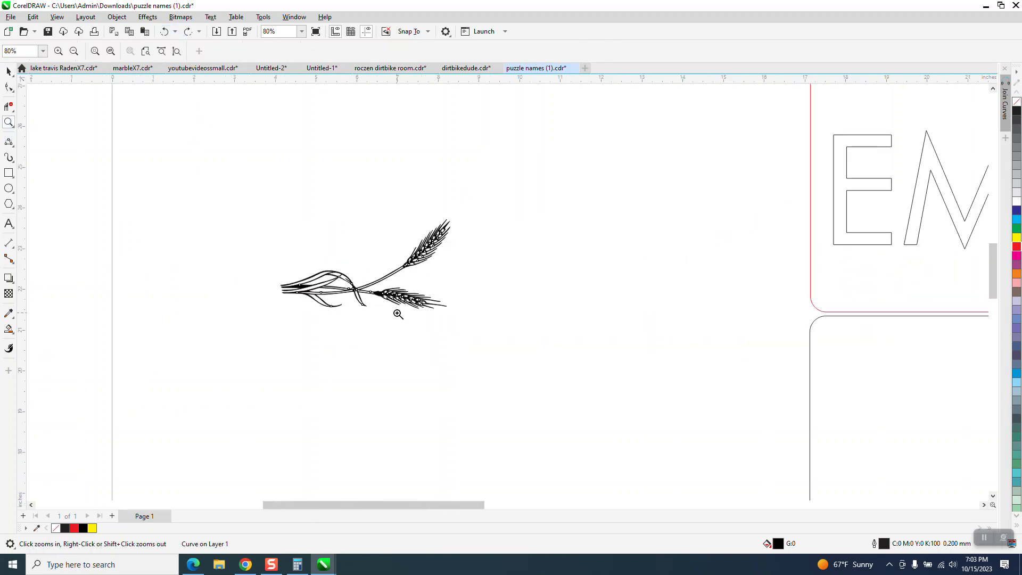
Place a duplicate of the moved wheat artwork 13 inches to its left
click(9, 71)
scroll(383, 367, down, 1)
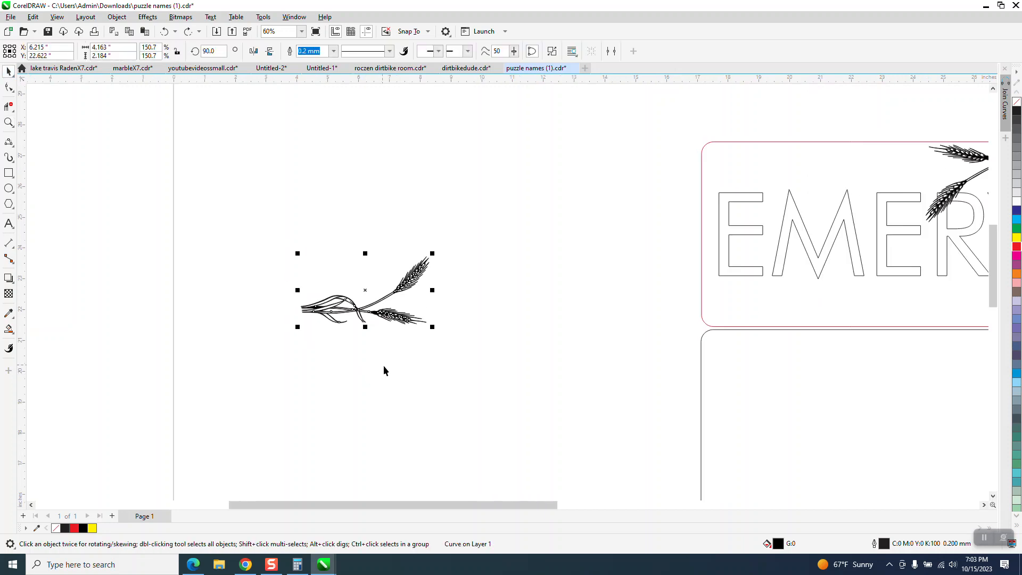
scroll(384, 367, down, 1)
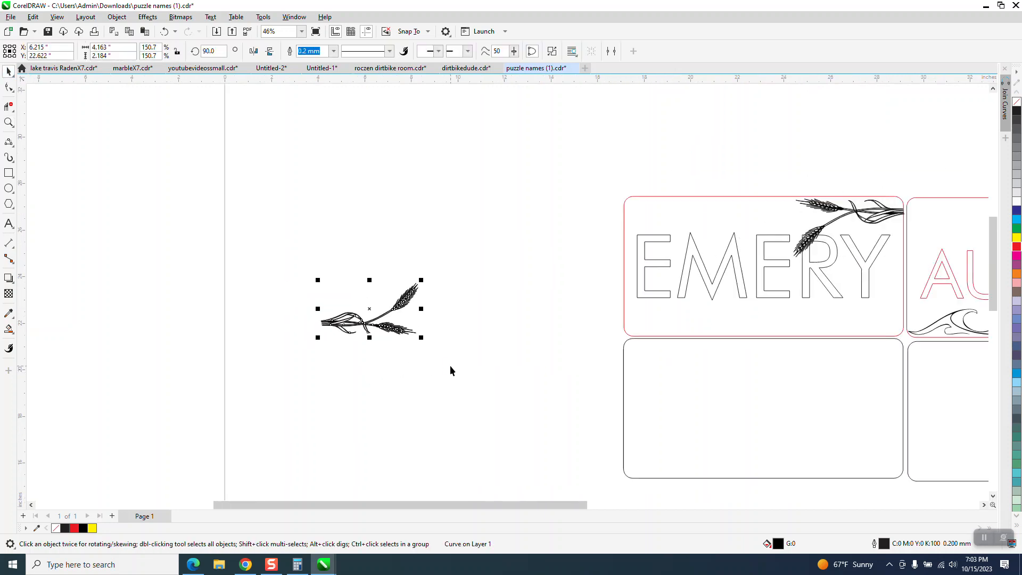
key(ctrl+d)
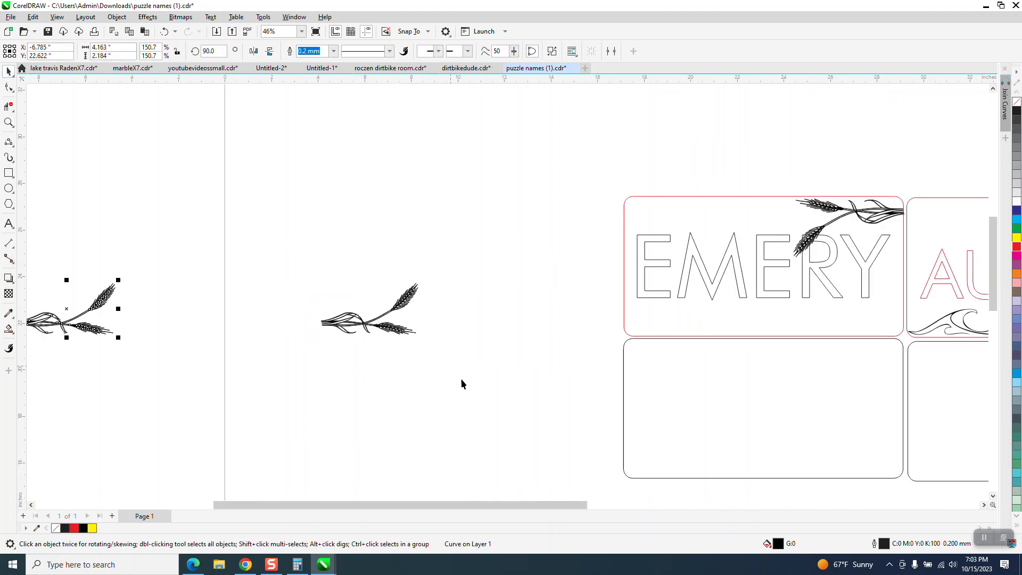
Break apart the wheat artwork nearer the plaques and create a boundary around all its pieces
click(404, 308)
click(117, 17)
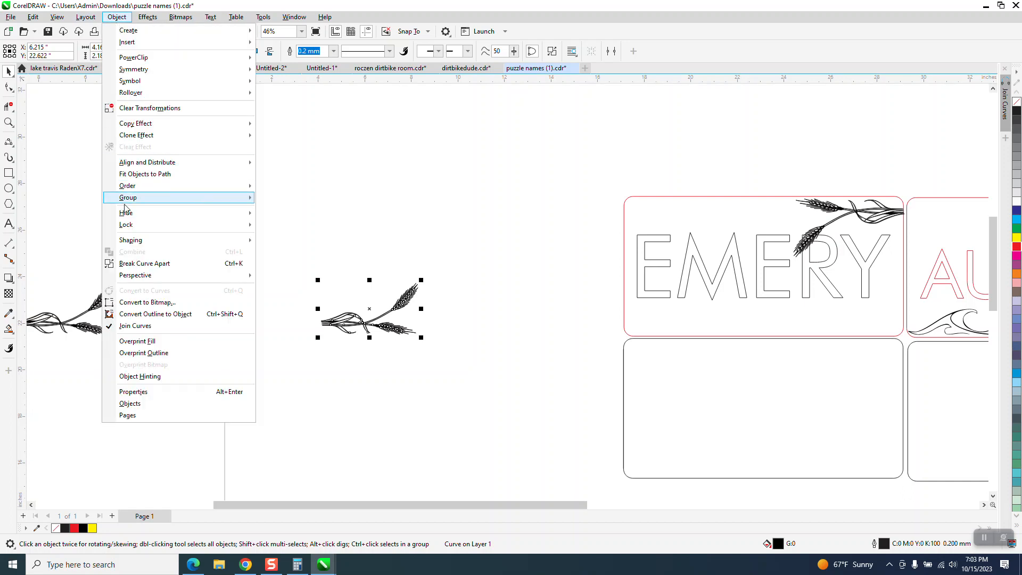
click(139, 262)
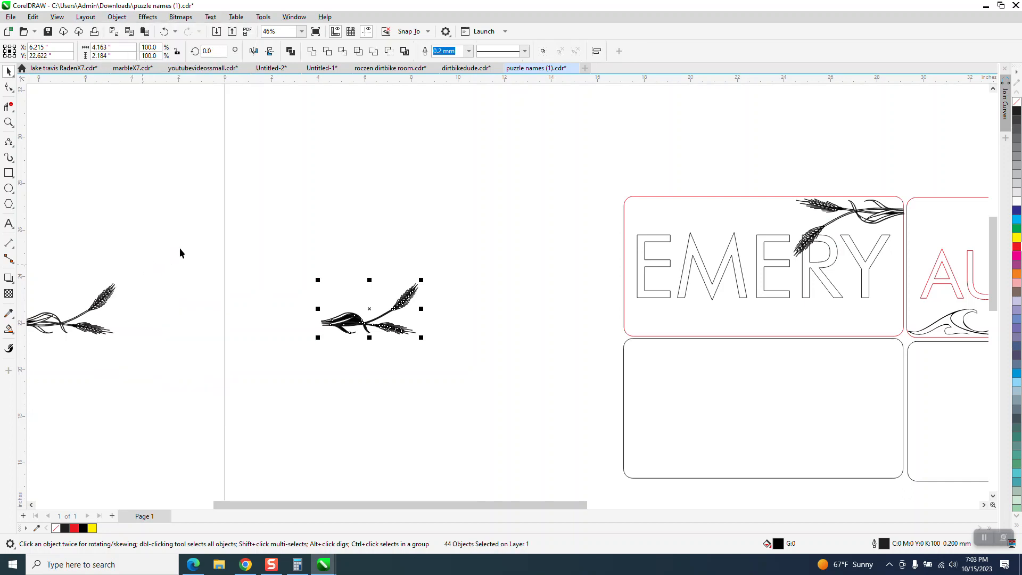
click(405, 51)
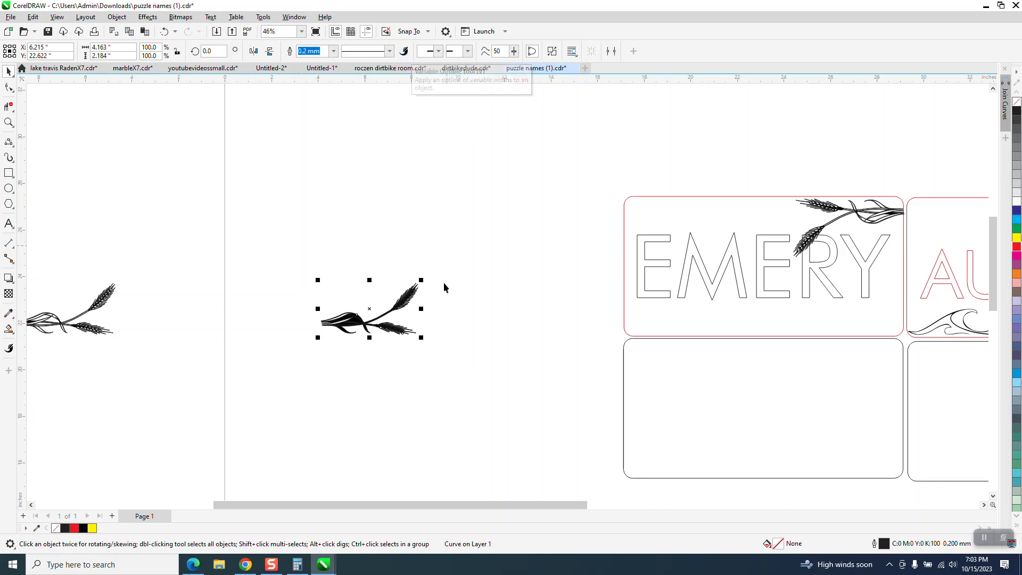
Move the new wheat boundary 13 inches up and check its outline up close
scroll(450, 353, down, 3)
key(Up)
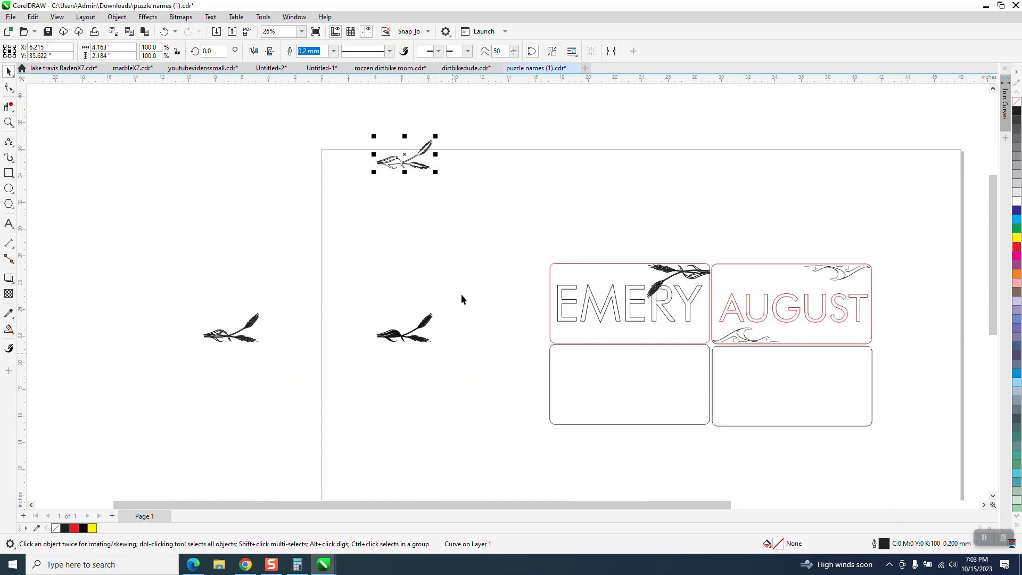
click(8, 122)
drag(372, 135, 498, 205)
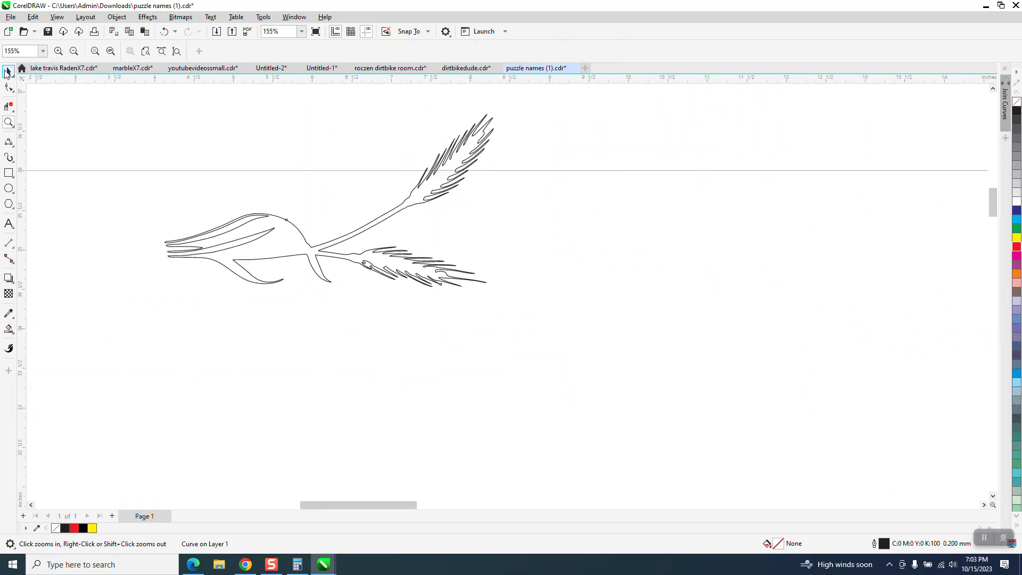
click(8, 72)
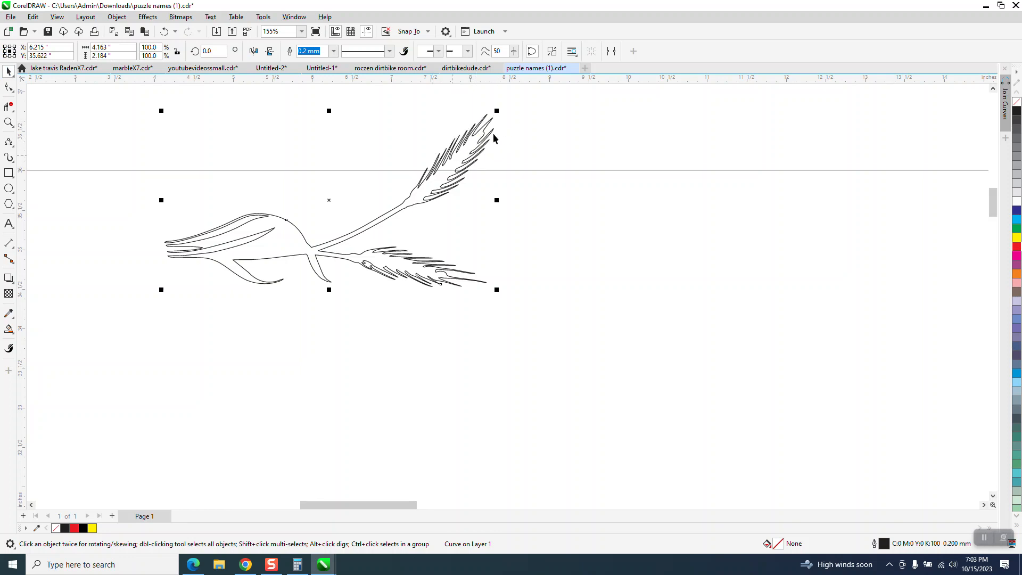
Apply a one-step outside contour with a 0.02 inch offset to the wheat boundary
click(148, 17)
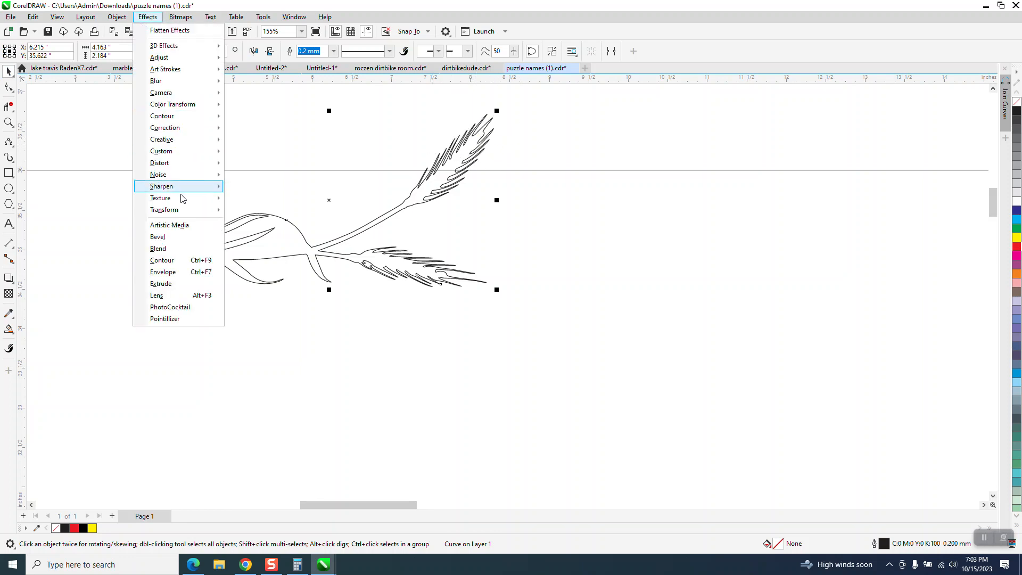
click(175, 261)
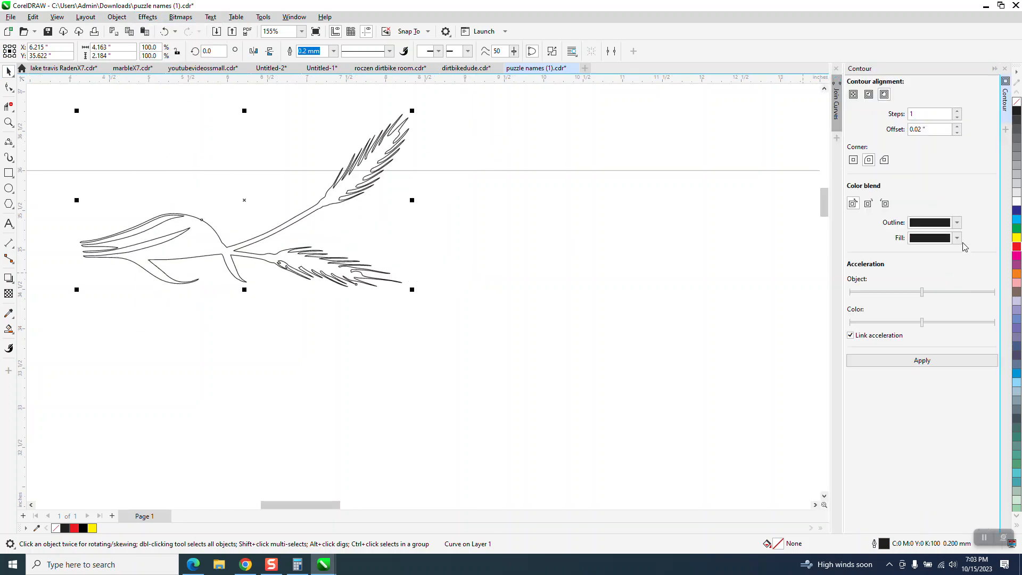
click(958, 223)
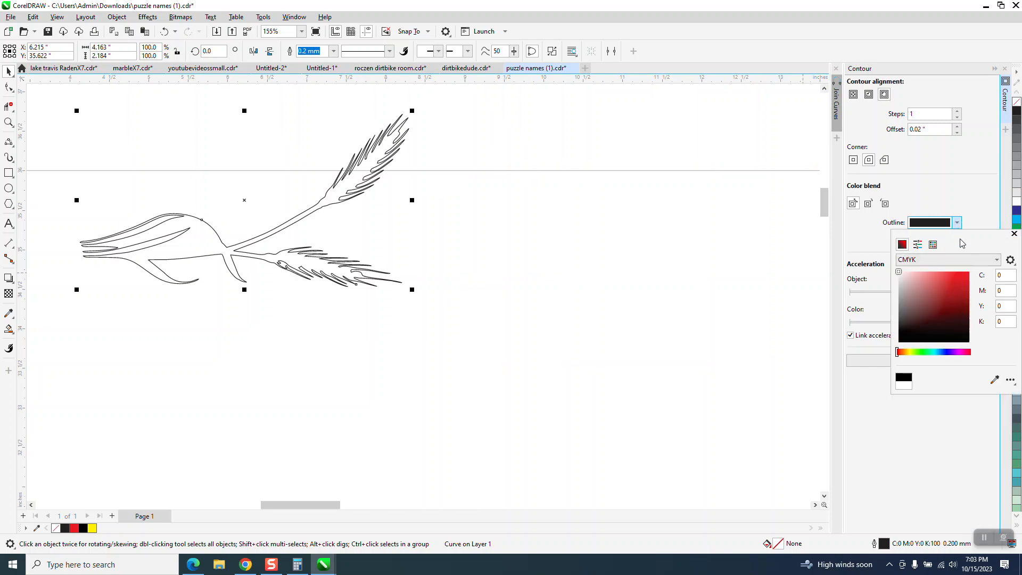
click(997, 261)
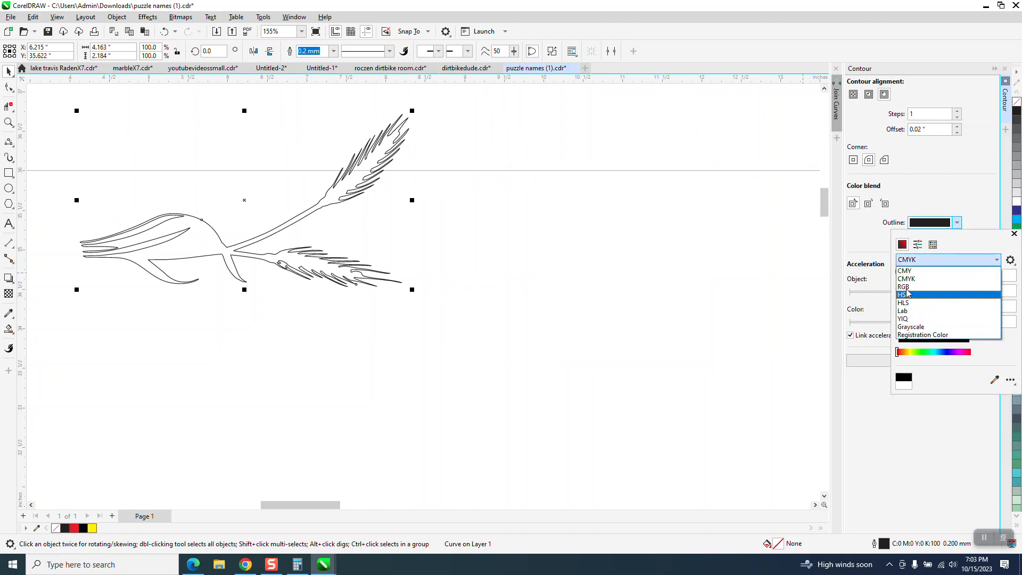
click(911, 286)
click(912, 283)
Colour the contour's outline red from the RGB Palette and check its spacing around the upper wheat tips
click(957, 223)
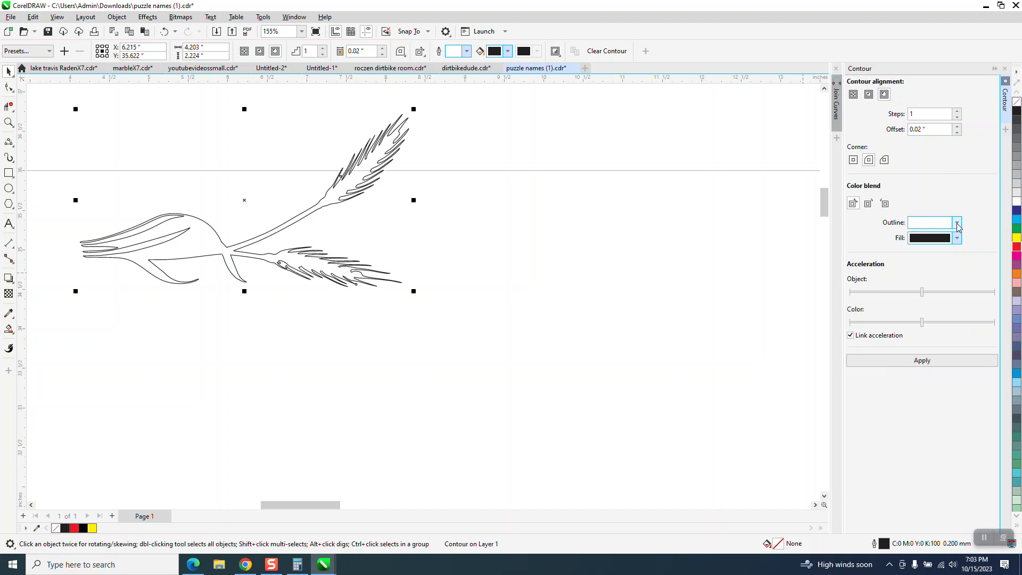
click(958, 223)
click(934, 245)
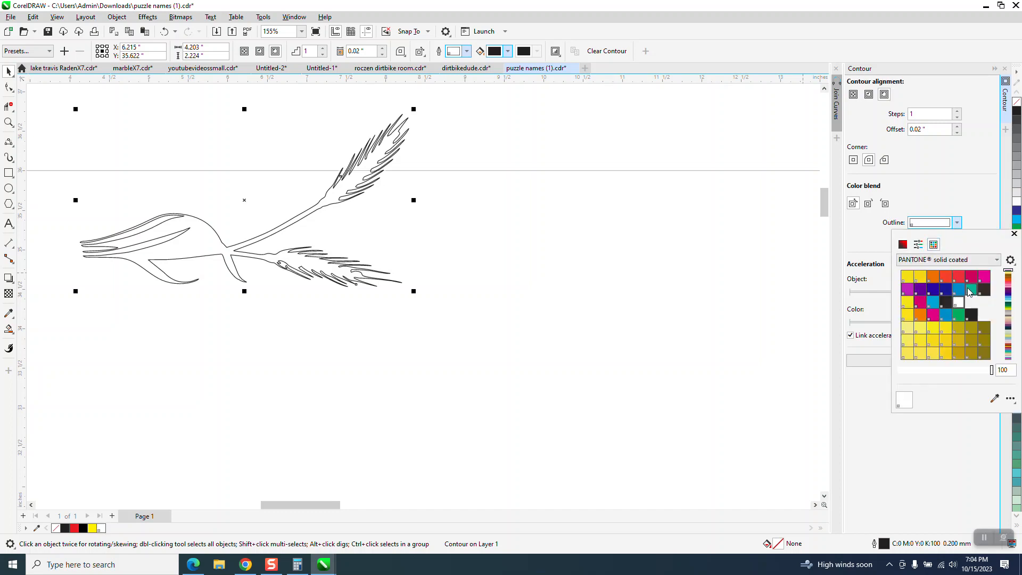
click(996, 261)
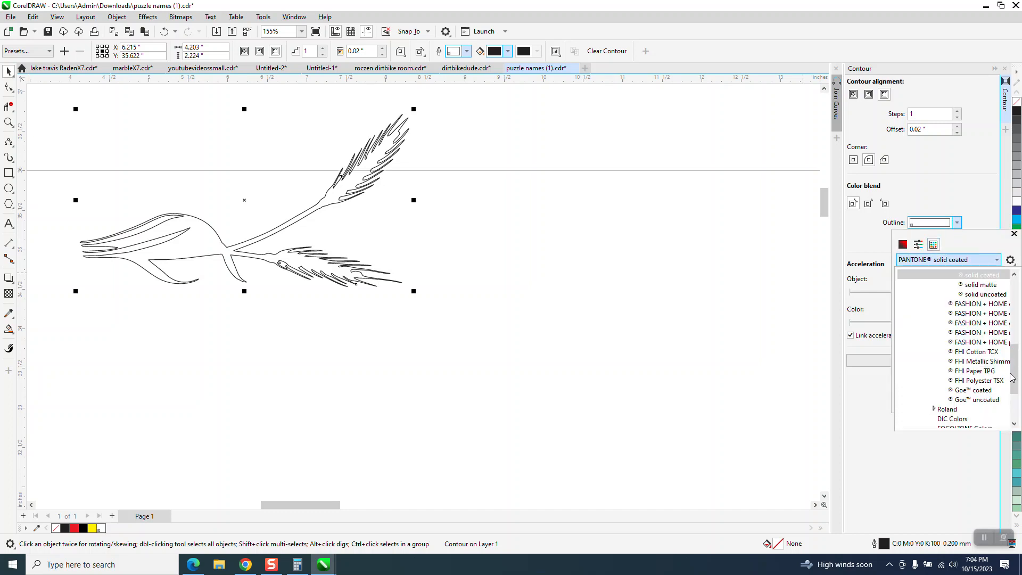
drag(1012, 377, 1012, 402)
click(944, 419)
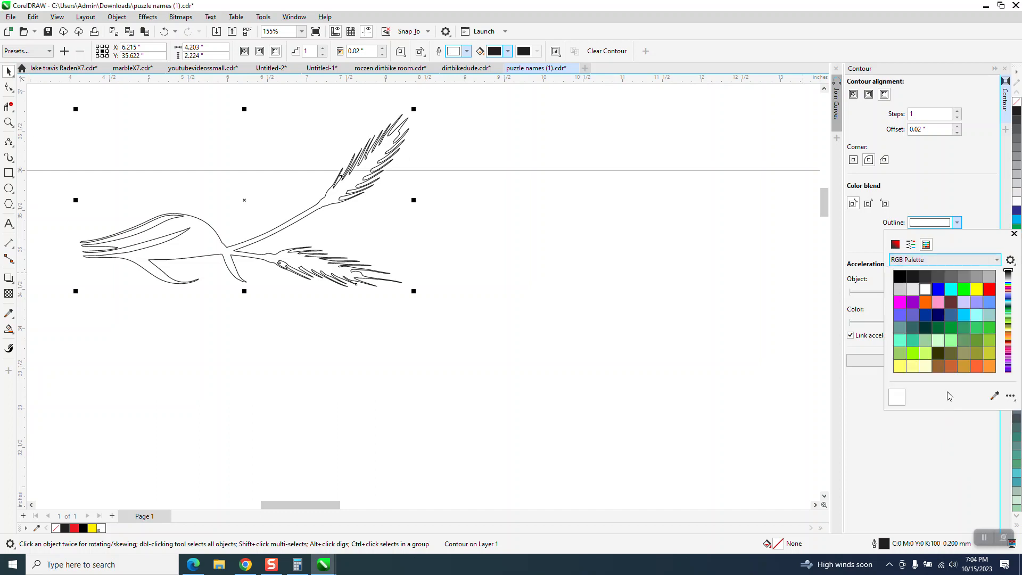
click(990, 290)
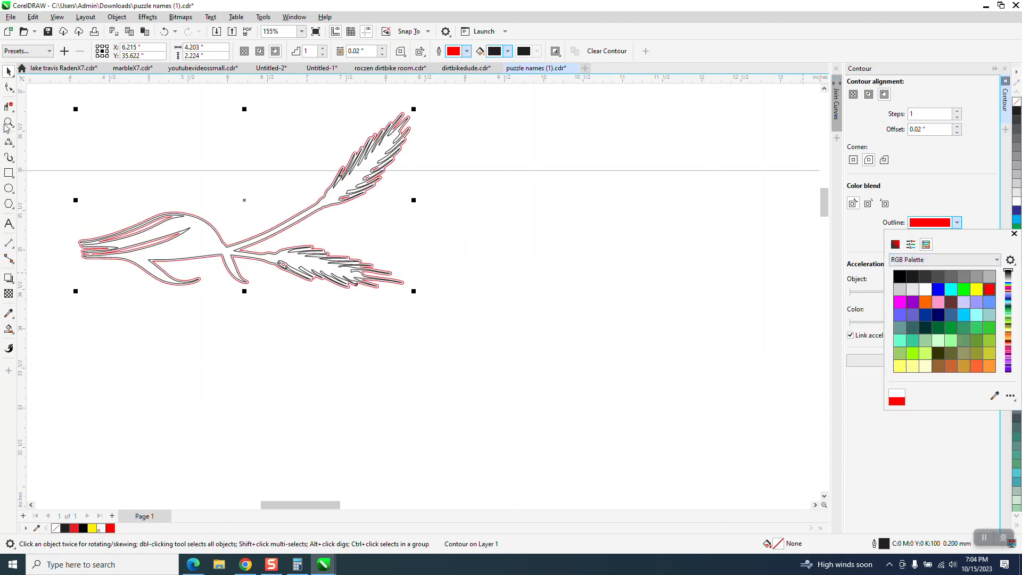
drag(353, 104, 489, 180)
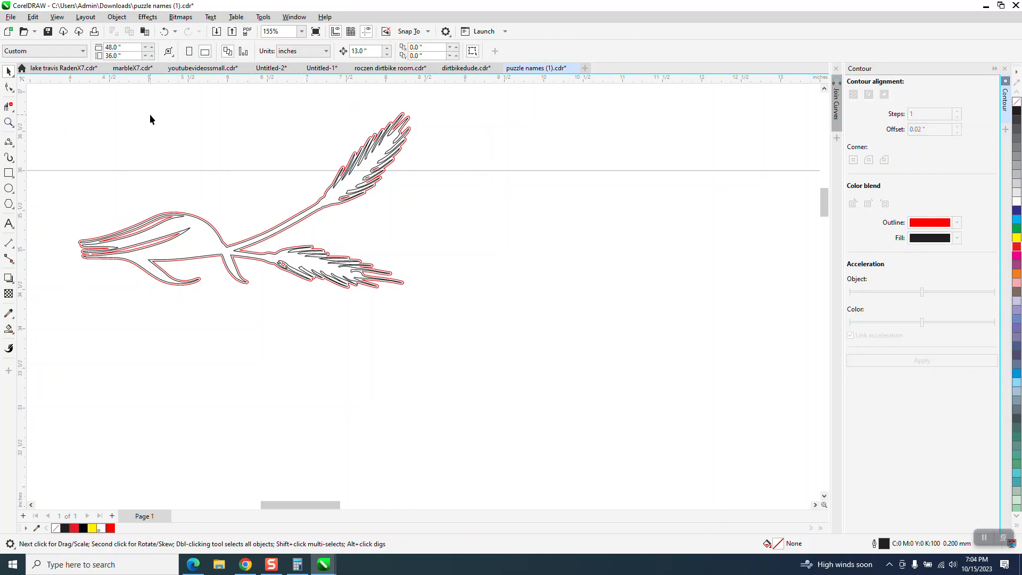
click(9, 122)
drag(373, 101, 548, 199)
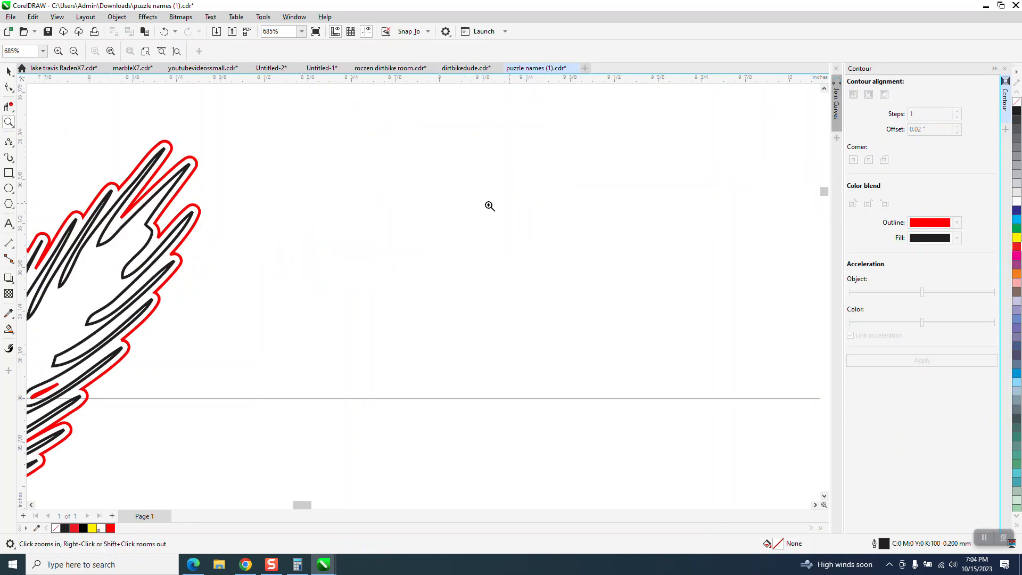
scroll(256, 213, down, 1)
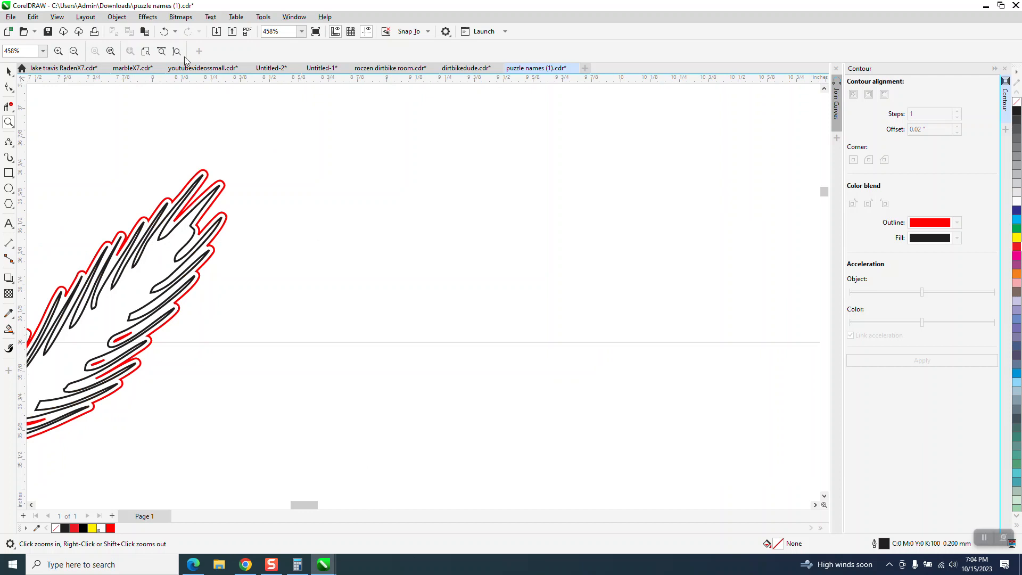
Undo the red contour outline, apply a contour offset of 0.04 inch, and select the contour
click(163, 32)
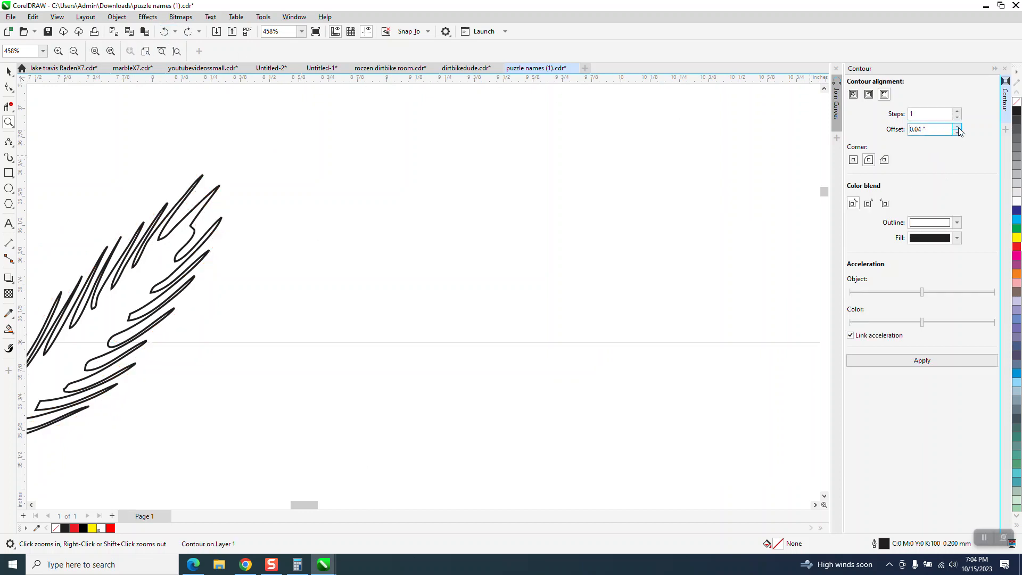
click(936, 364)
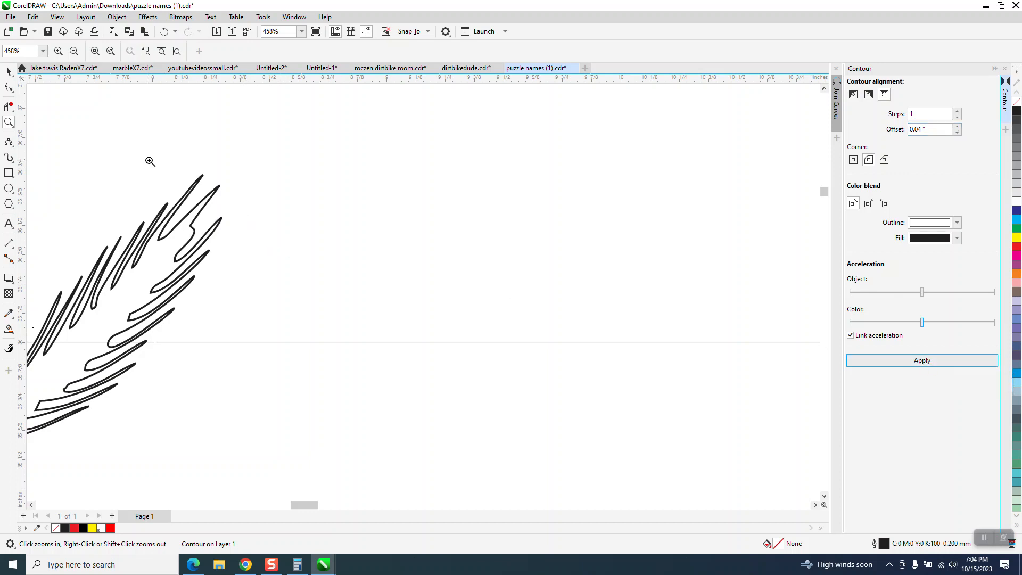
click(8, 71)
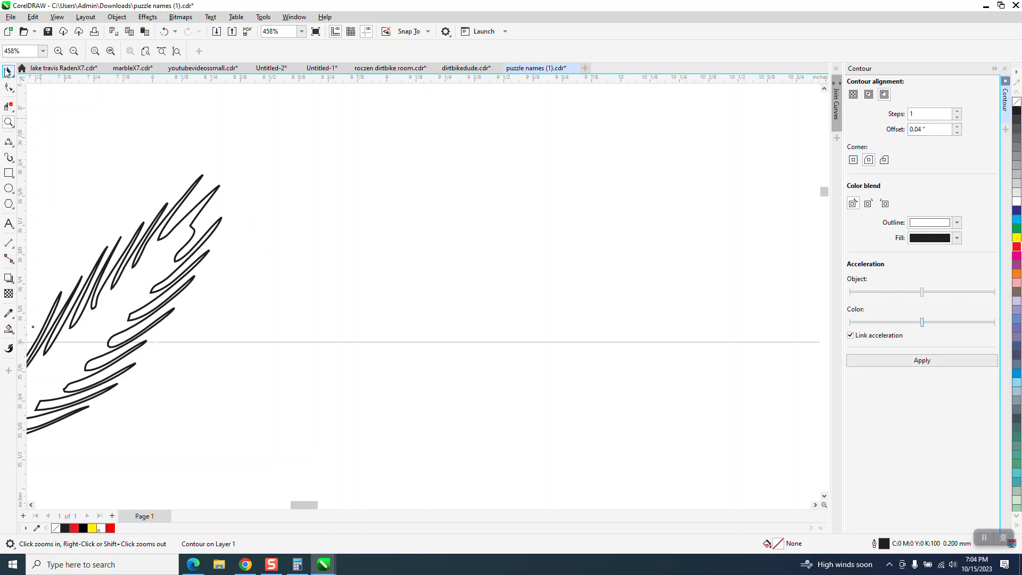
click(202, 178)
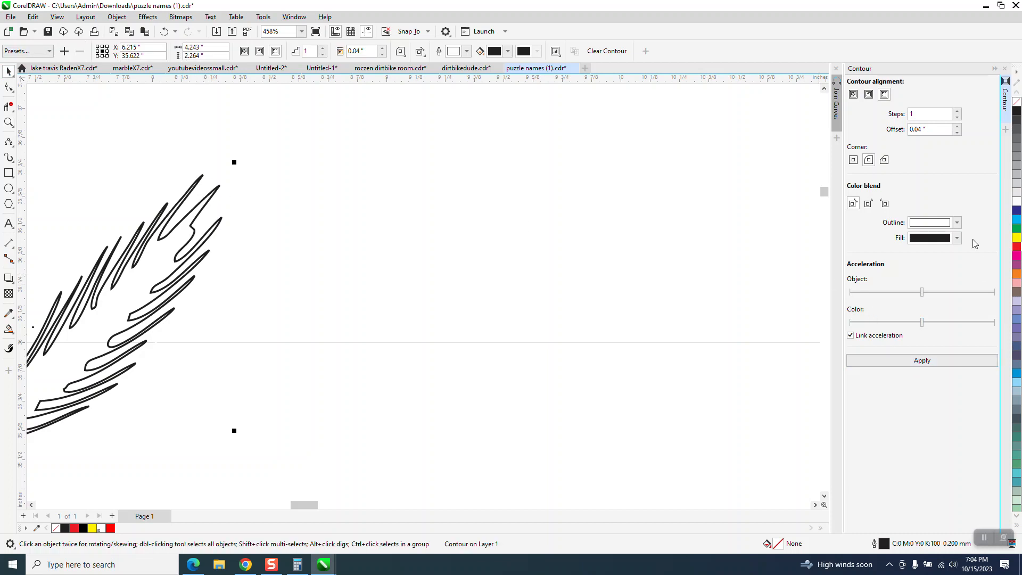
Colour the 0.04 inch contour's outline red from the RGB Palette and check its spacing around the wheat
click(957, 223)
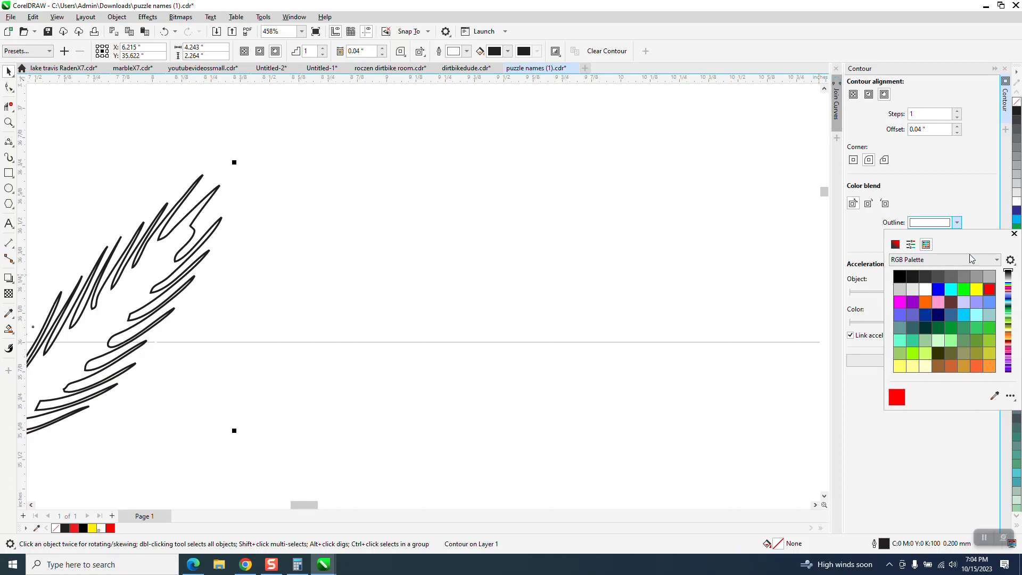
click(957, 224)
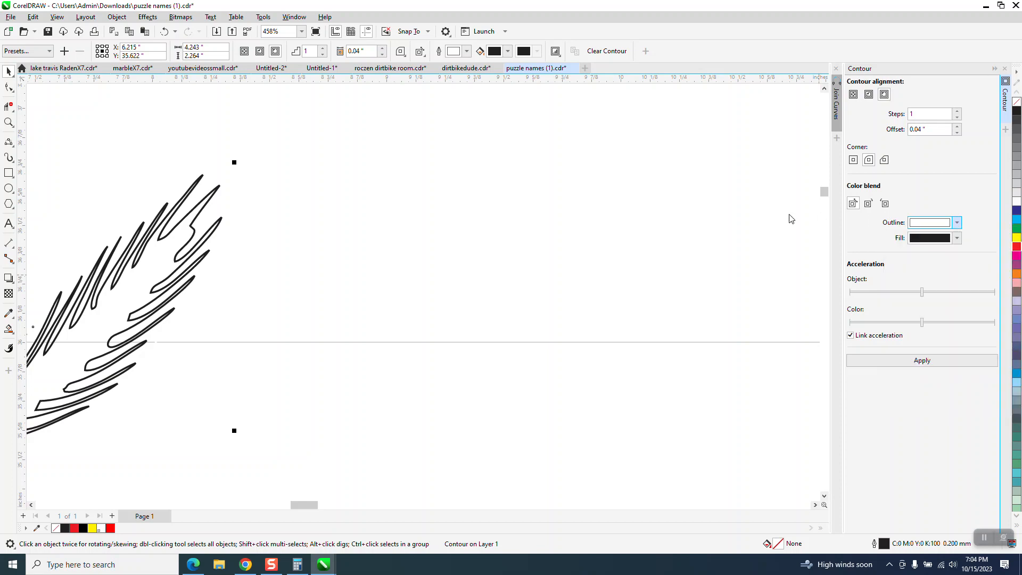
click(957, 223)
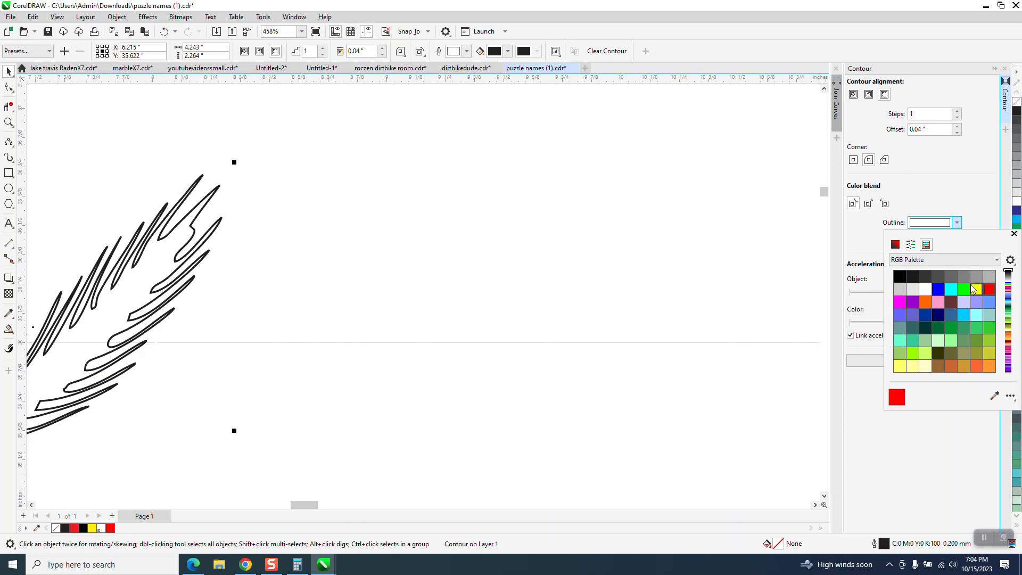
click(964, 290)
click(990, 290)
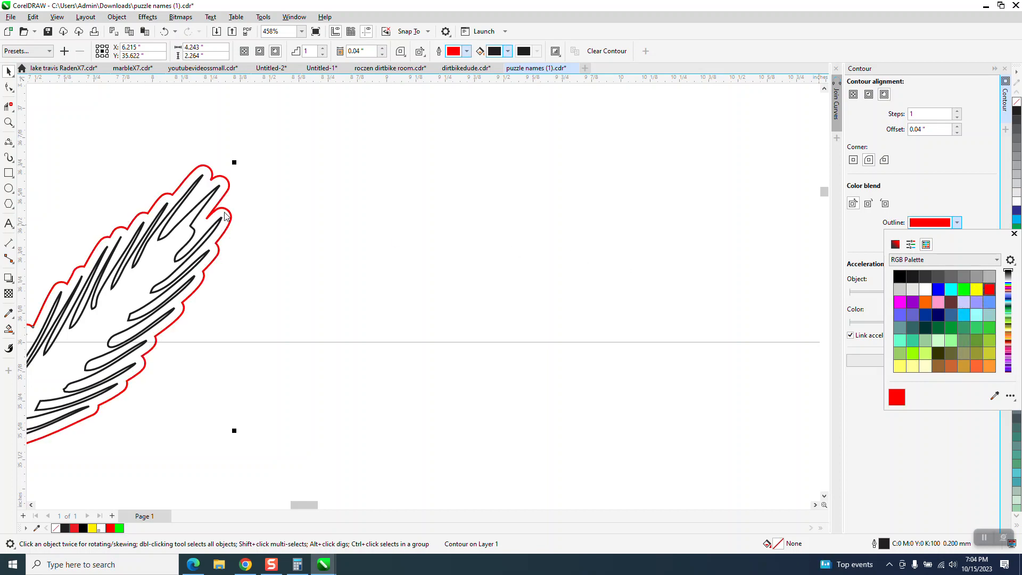
scroll(266, 221, down, 3)
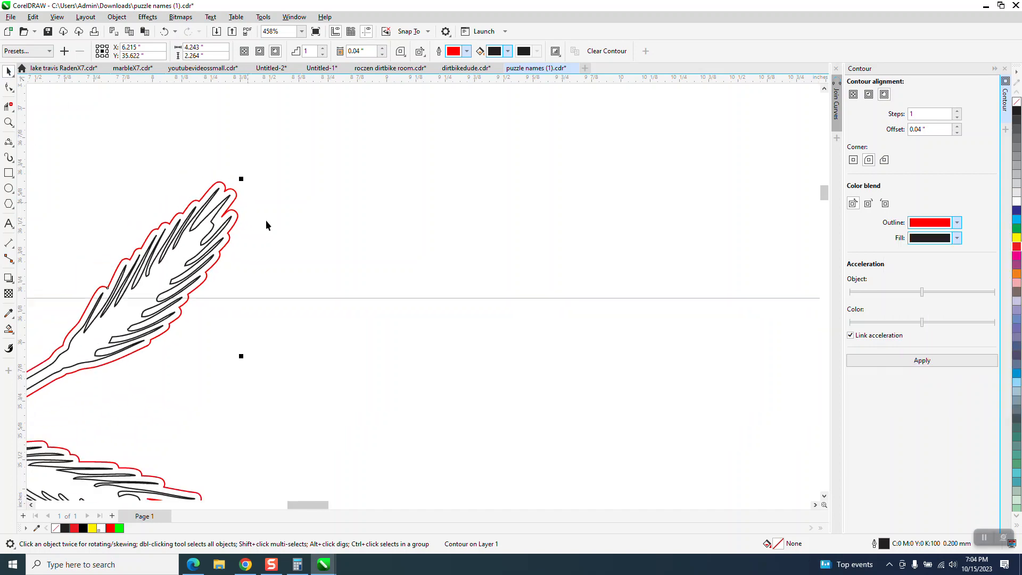
scroll(287, 217, down, 3)
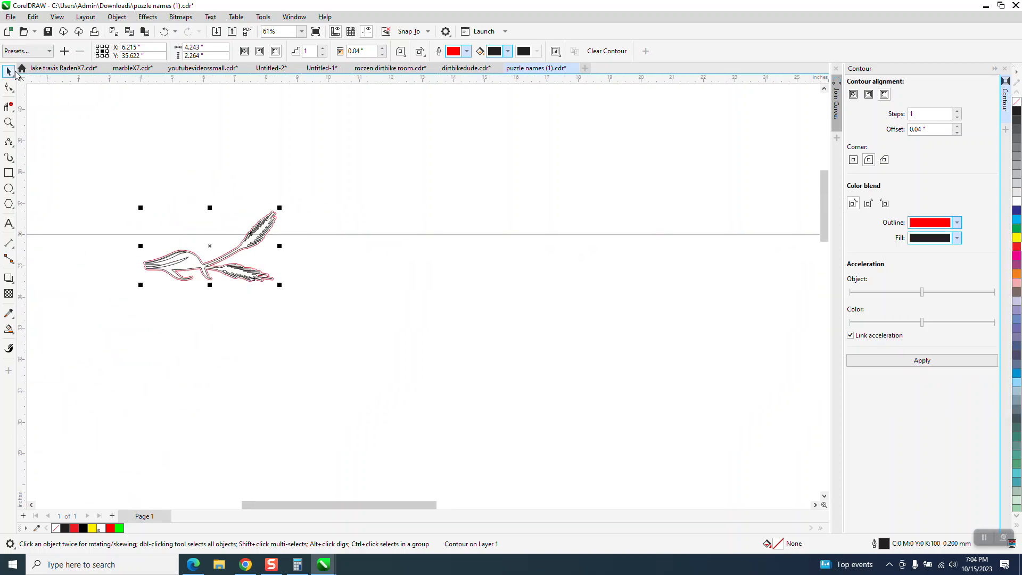
Break the contour apart and move the red outline 13 inches right and 13 inches down onto the upper-left name plaque
click(117, 16)
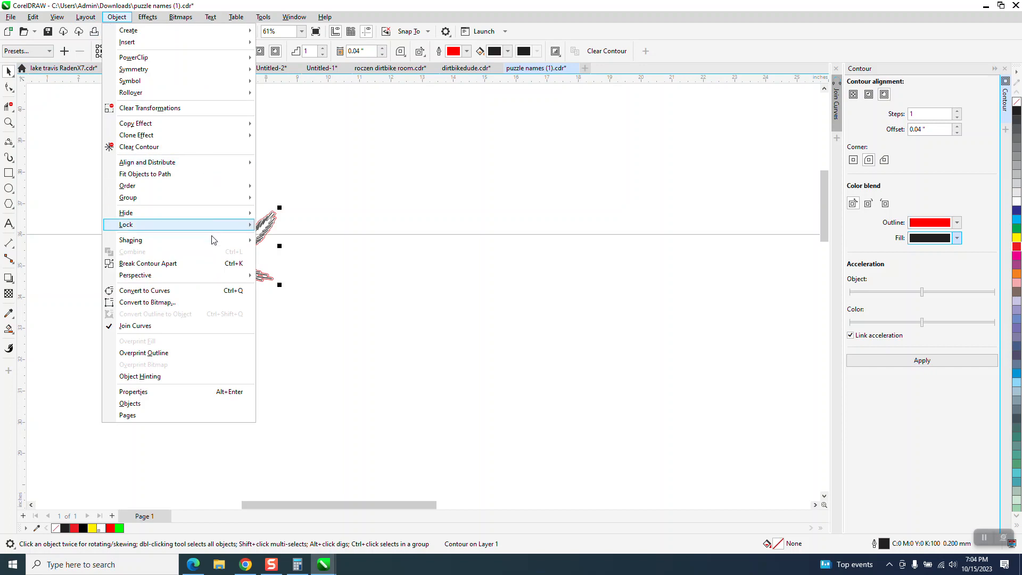
click(160, 263)
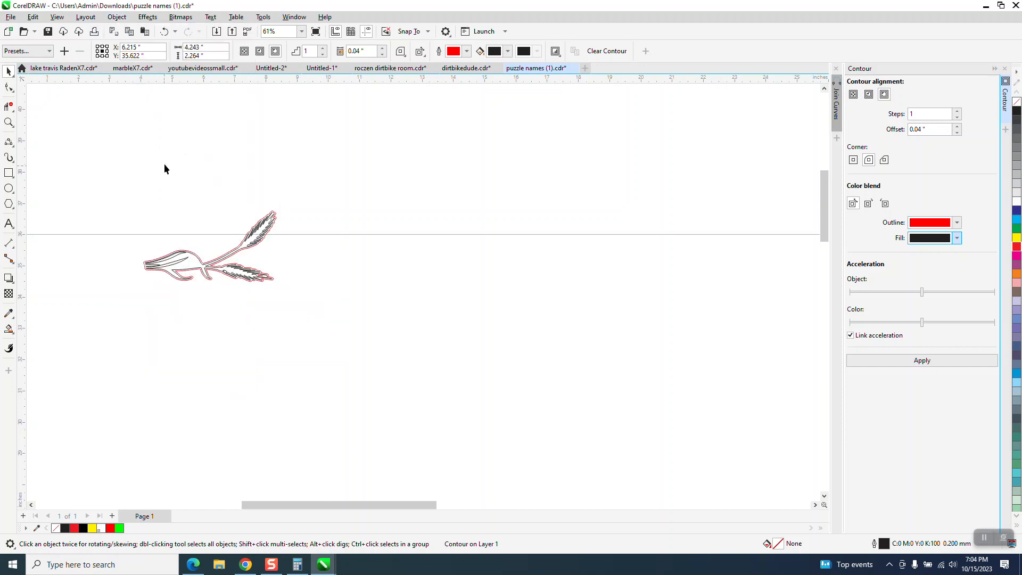
click(273, 212)
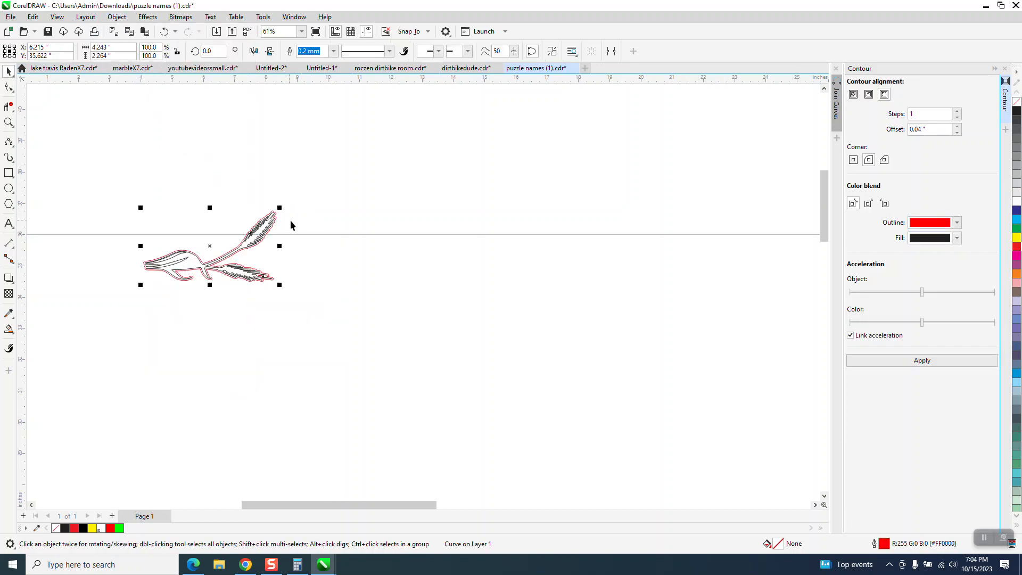
key(Right)
scroll(266, 245, down, 4)
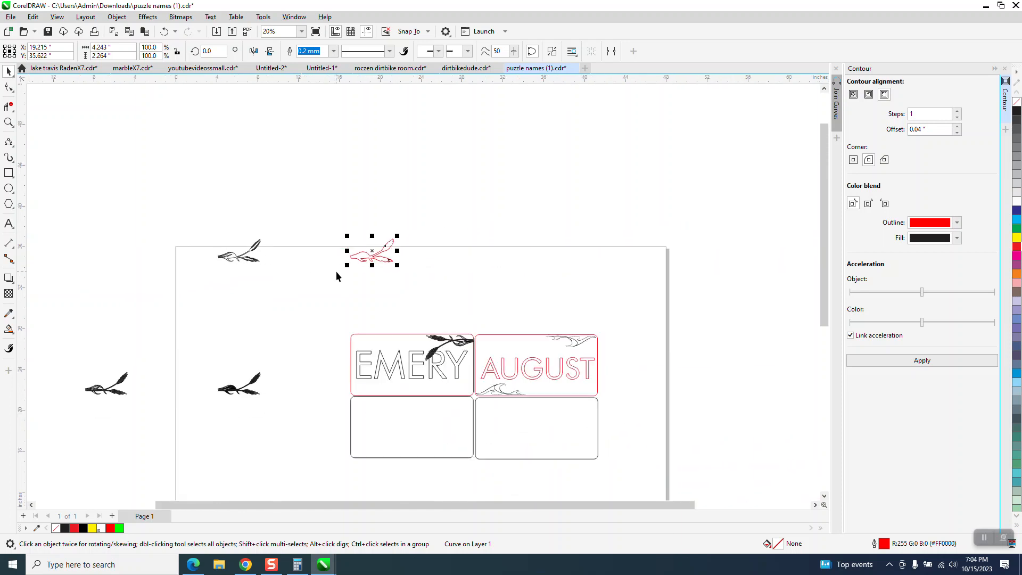
key(Down)
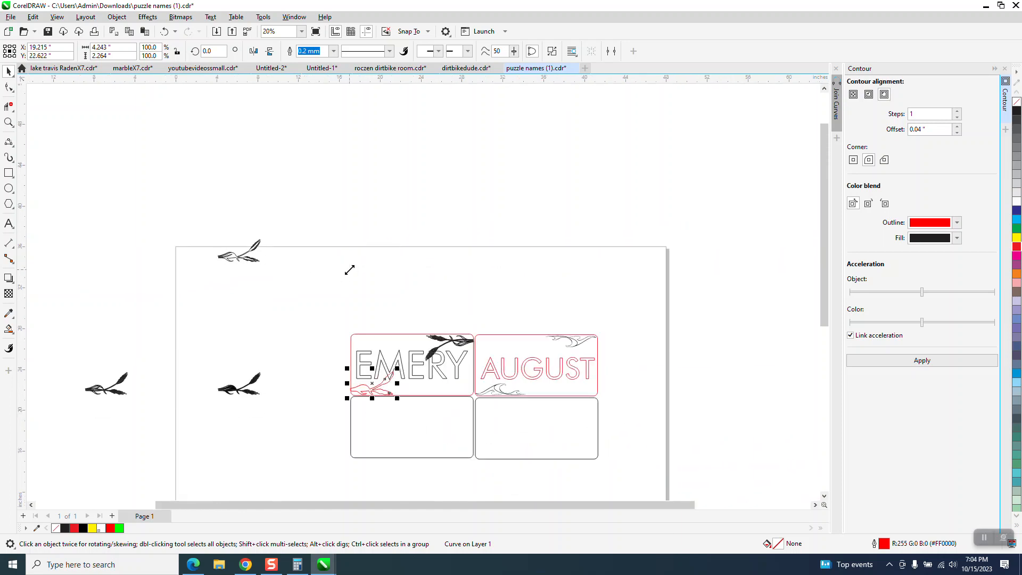
Smart-fill the first letter on the upper-left plaque in black without outline and move the new shape 13 inches up
click(9, 123)
drag(335, 287, 482, 428)
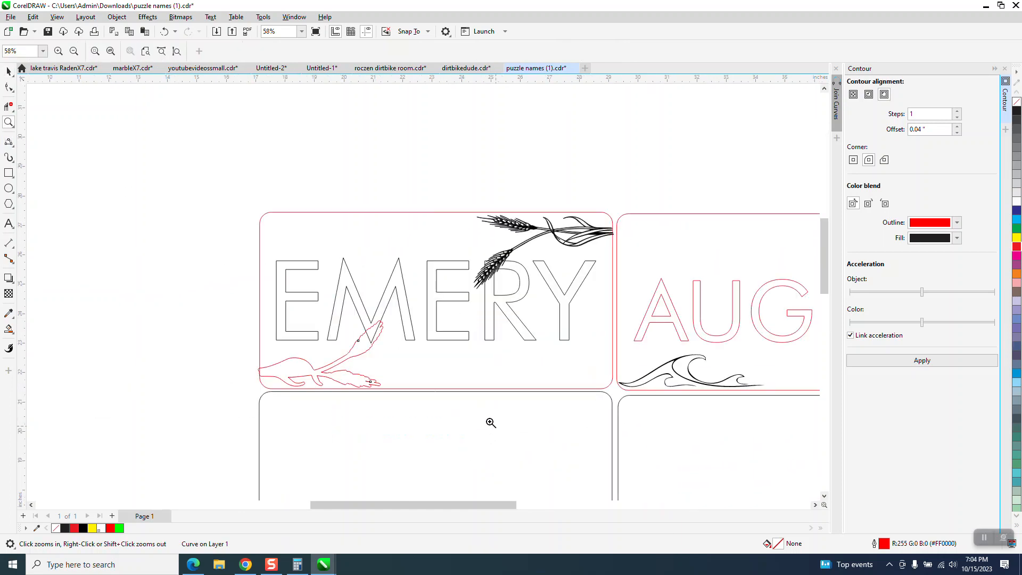
click(9, 329)
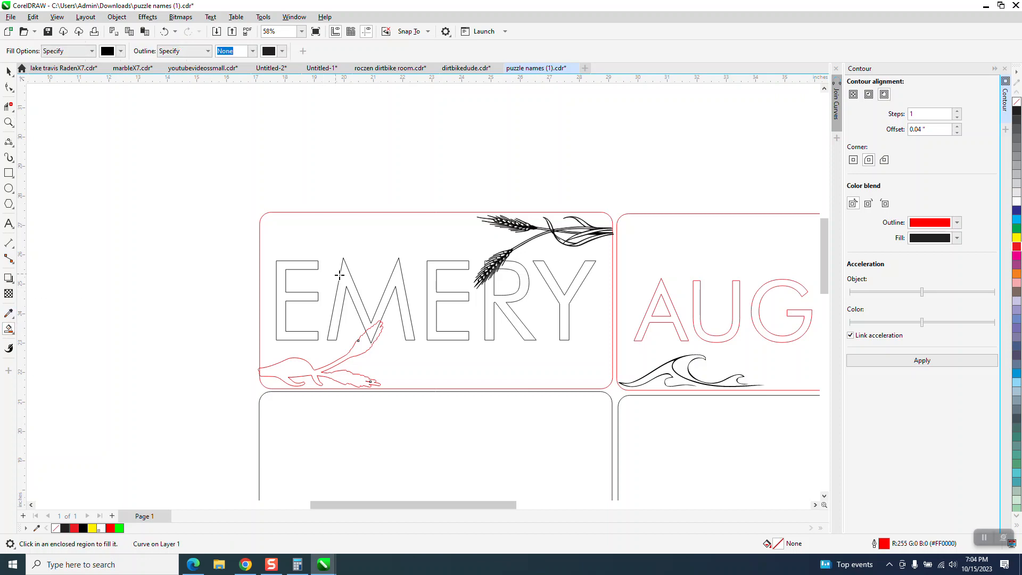
scroll(368, 285, down, 2)
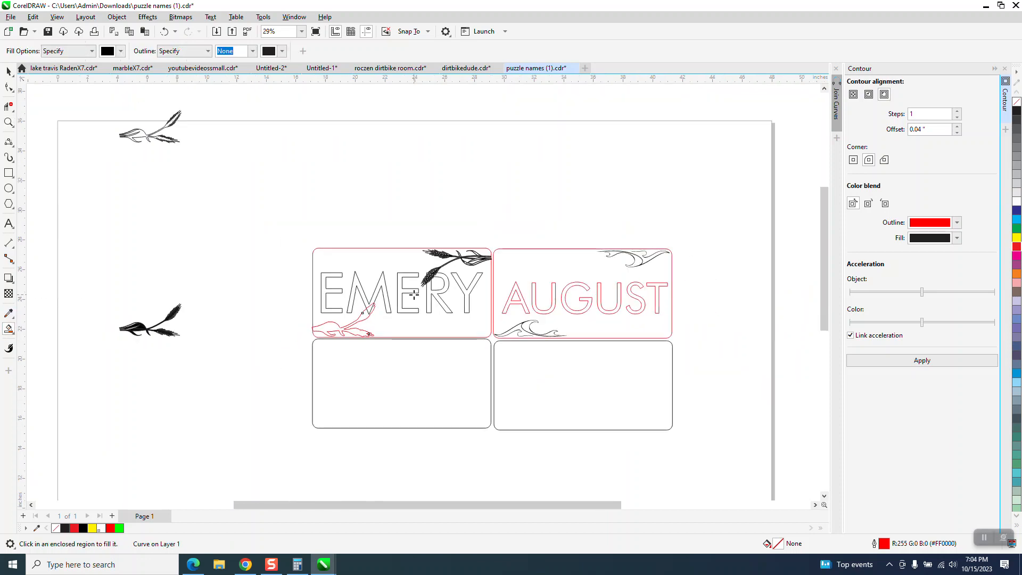
click(339, 276)
key(Up)
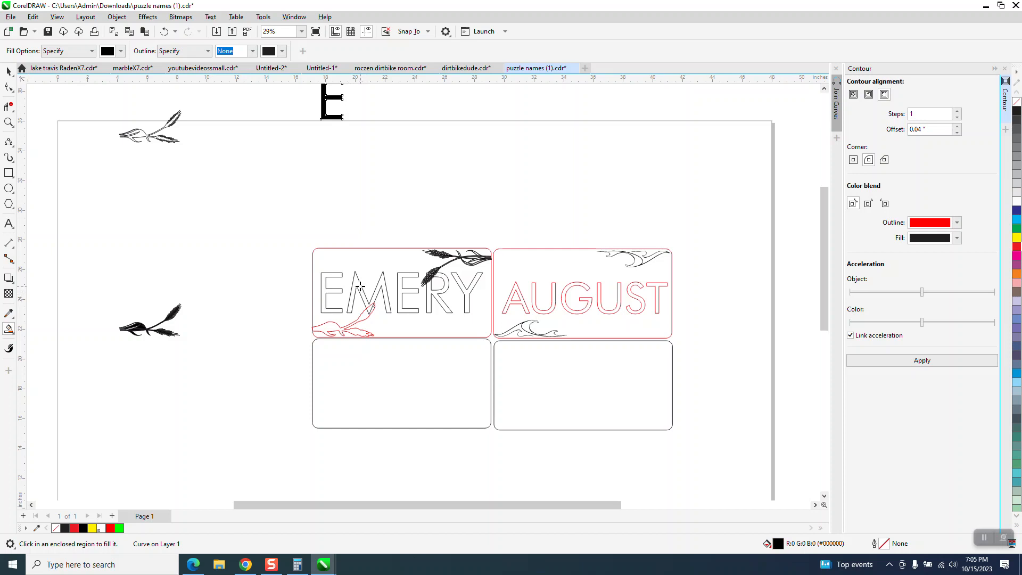
Smart-fill the second and third letters in black, move each shape 13 inches up, and check the second letter's cut edge up close
click(360, 287)
key(Up)
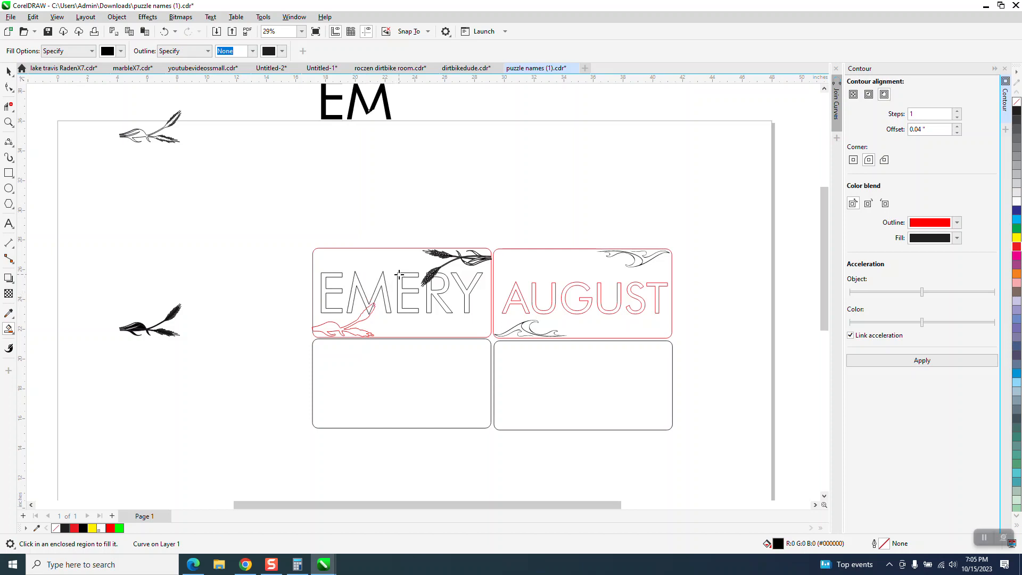
click(400, 275)
key(Up)
click(9, 122)
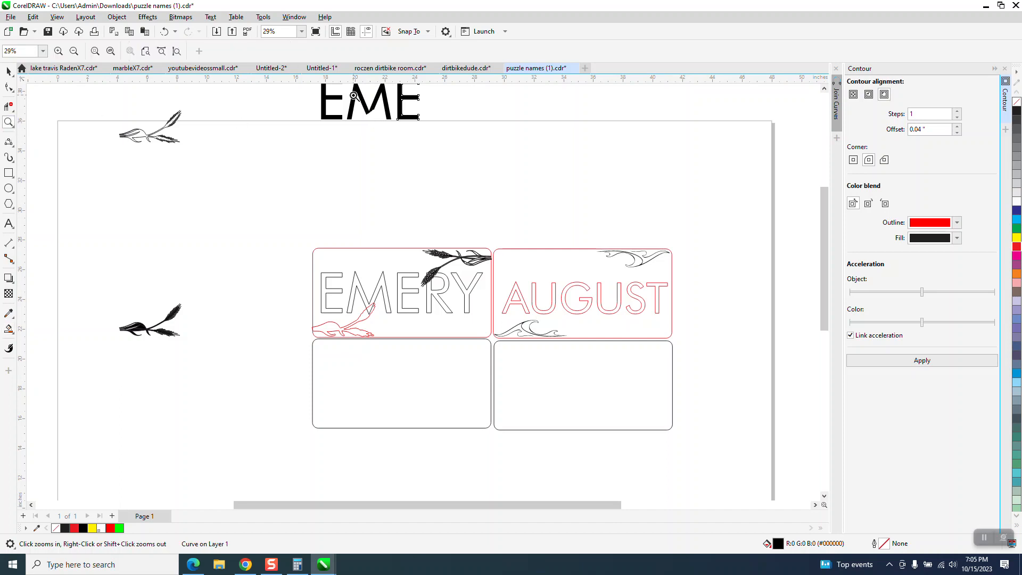
drag(355, 97, 452, 158)
scroll(271, 182, down, 6)
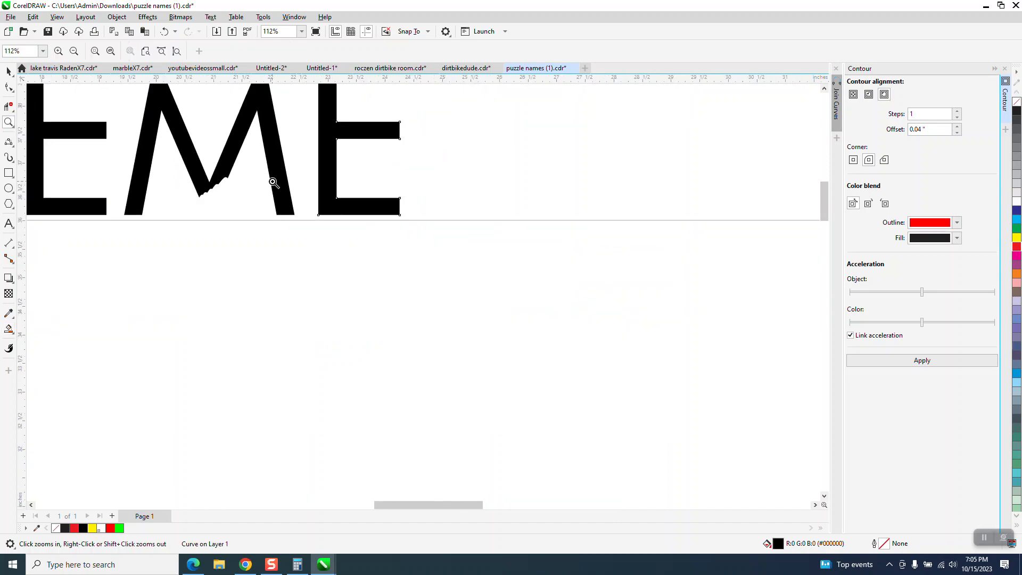
Move the red wheat contour 39 inches left, off the name plaque
click(8, 71)
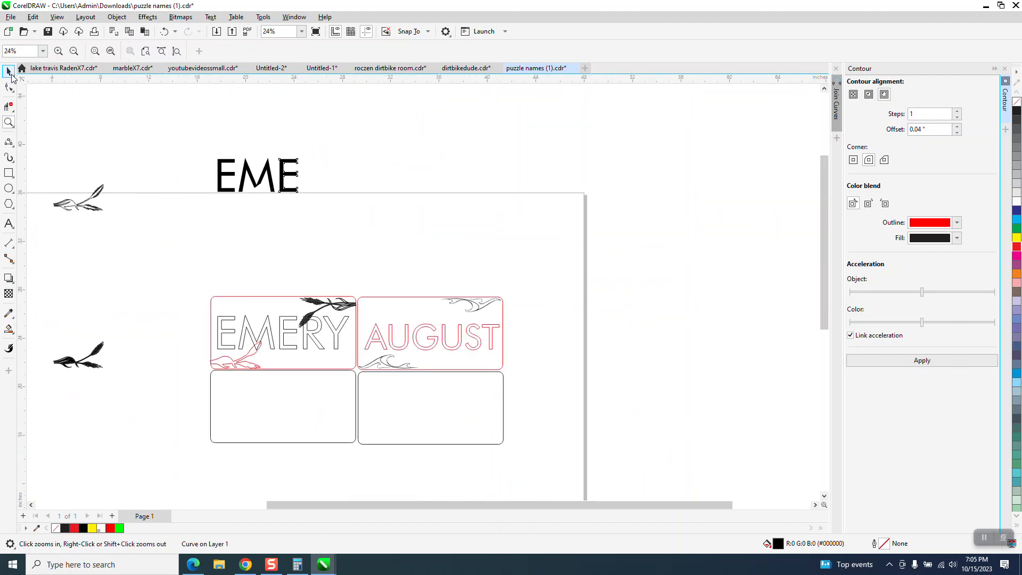
scroll(307, 276, down, 1)
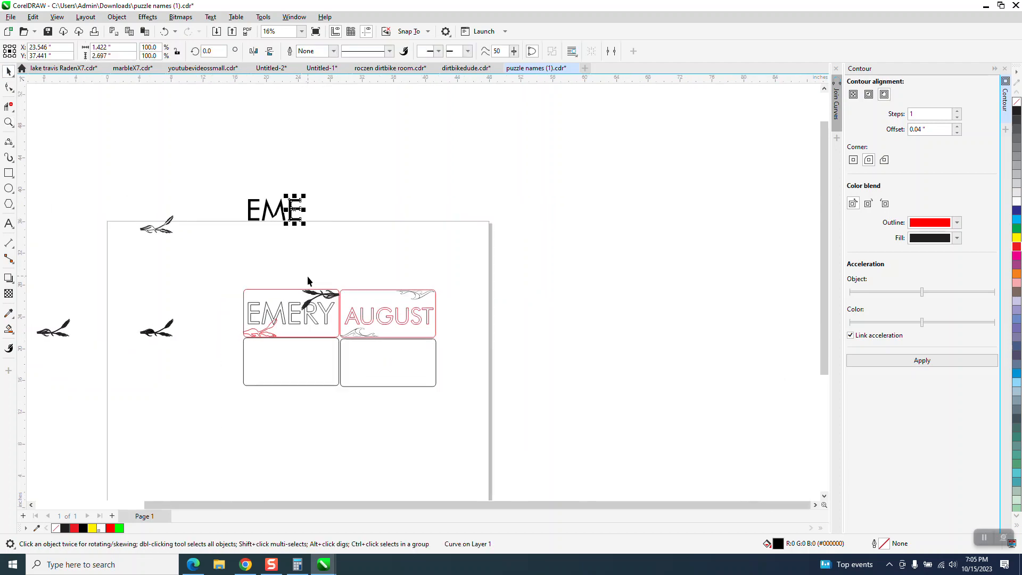
click(264, 336)
drag(264, 337, 161, 336)
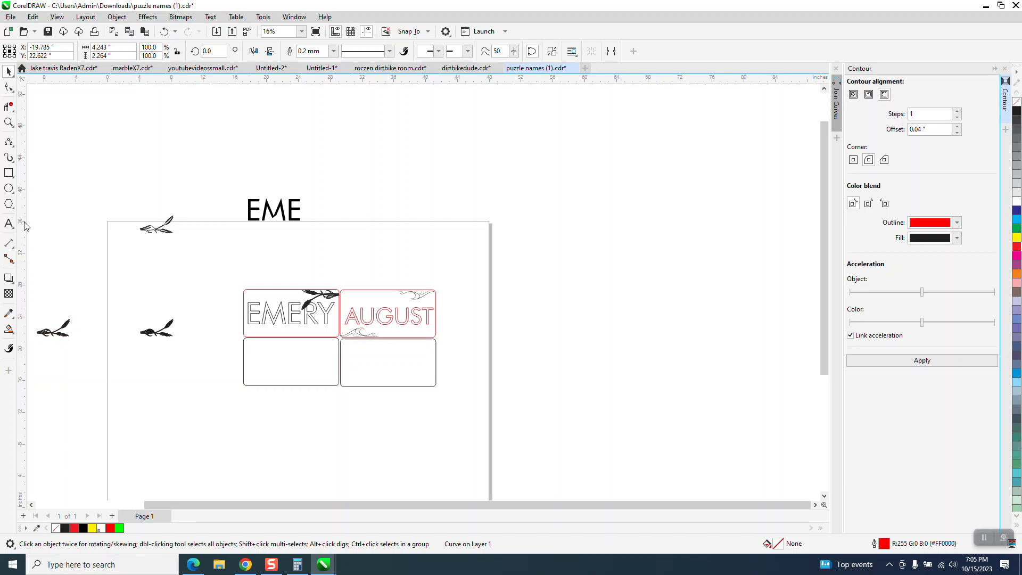
Move the detailed wheat artwork from outside the page 26 inches right onto the plaque's lower-left corner and check its fit up close
click(9, 122)
scroll(184, 305, down, 1)
drag(108, 308, 164, 343)
scroll(166, 340, down, 1)
key(space)
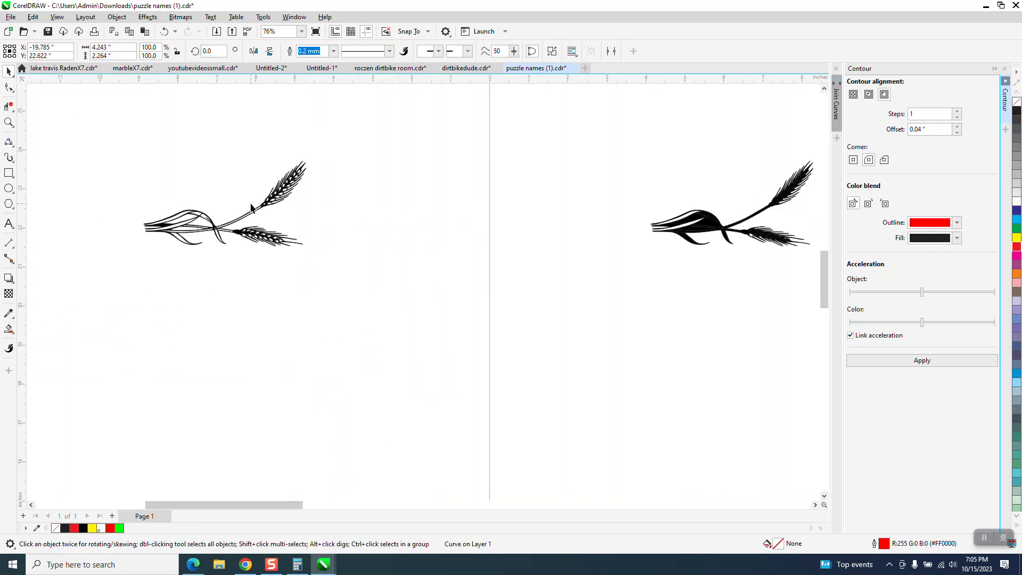
click(278, 201)
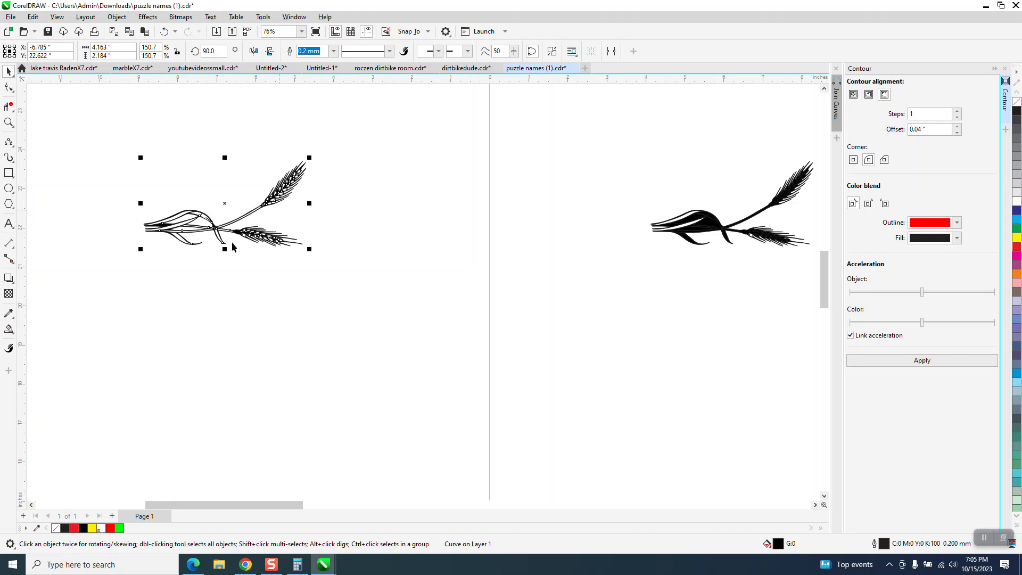
key(Right)
scroll(155, 244, down, 3)
key(Right)
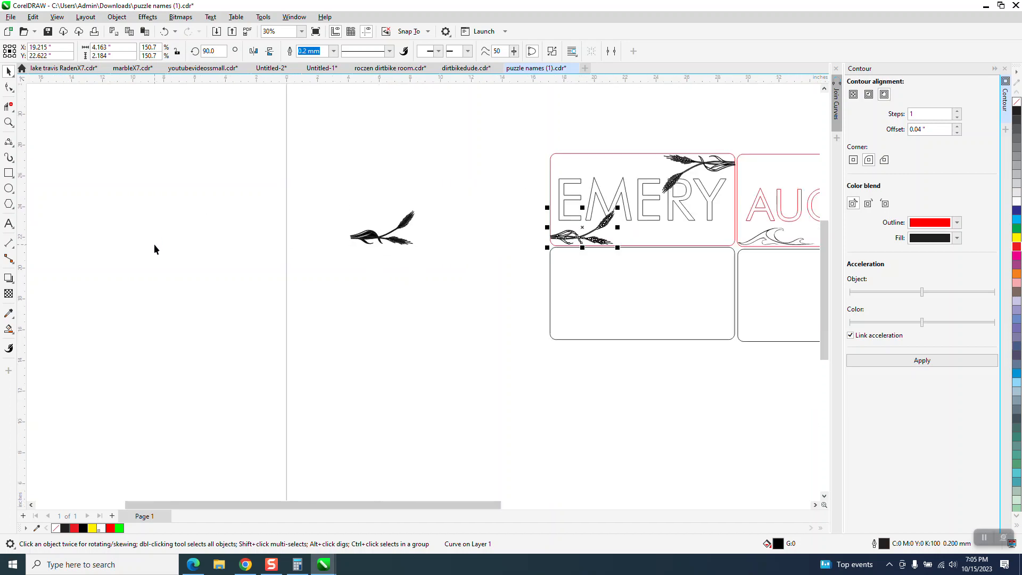
click(8, 122)
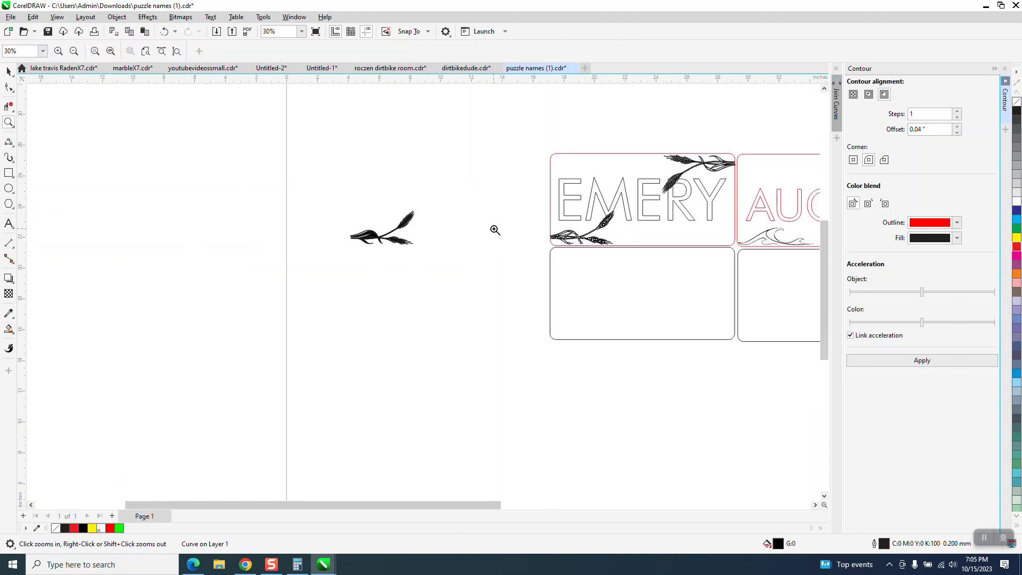
drag(532, 219, 638, 256)
scroll(634, 238, down, 4)
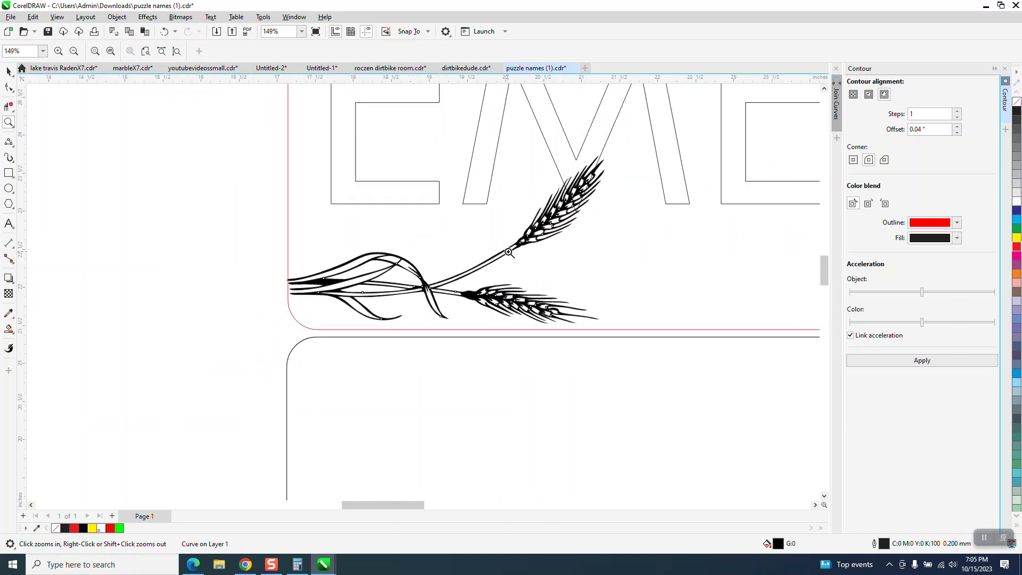
Move the plaque's upper-right wheat artwork 13 inches left and place a copy of it another 13 inches left
scroll(482, 255, down, 1)
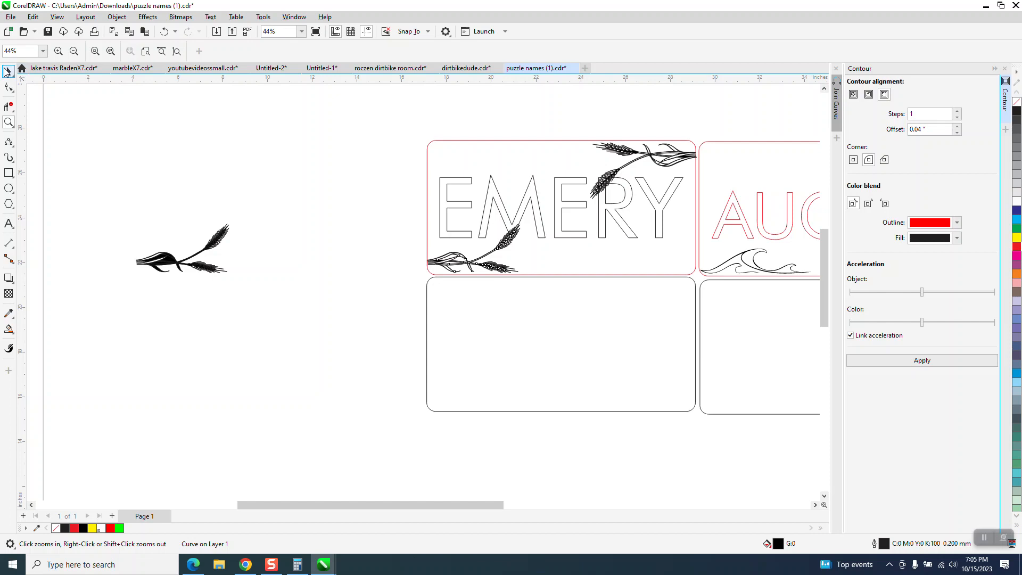
click(7, 72)
click(676, 160)
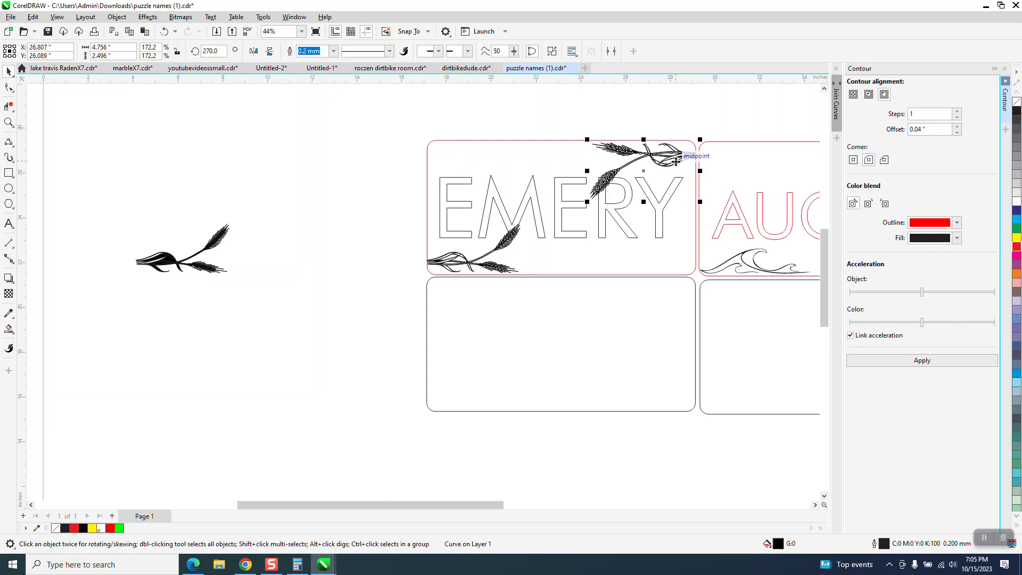
key(Left)
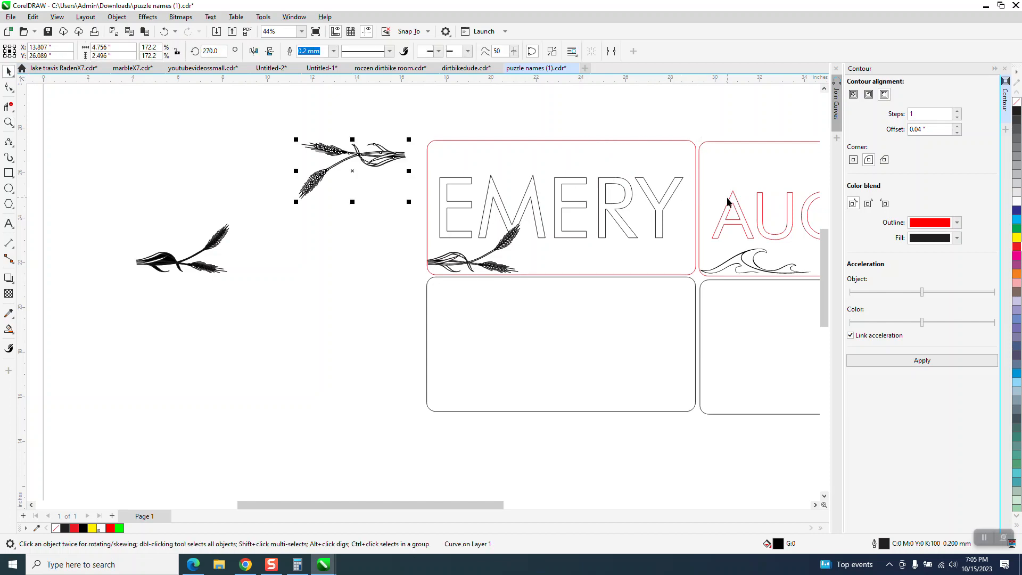
key(Left)
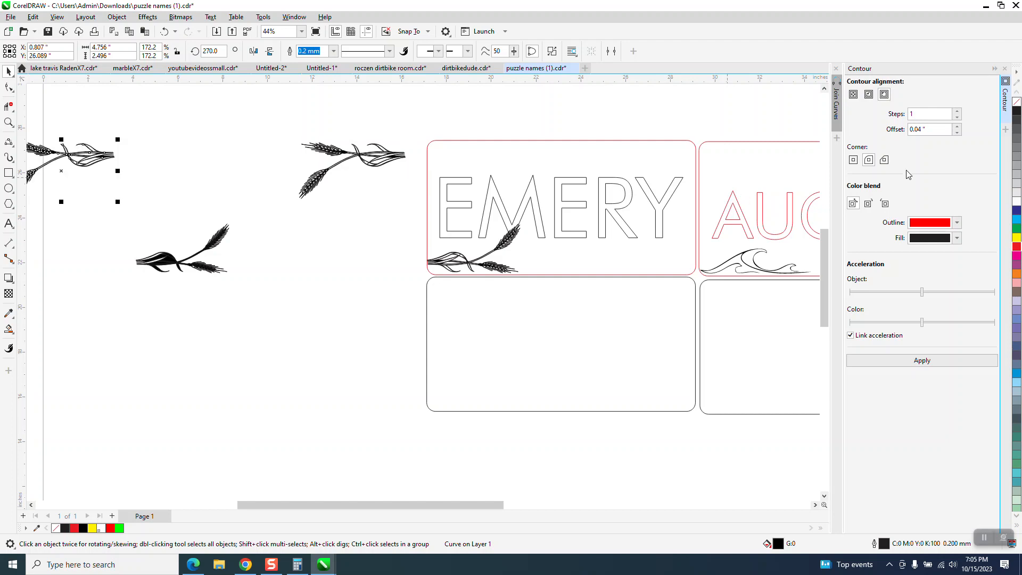
key(Escape)
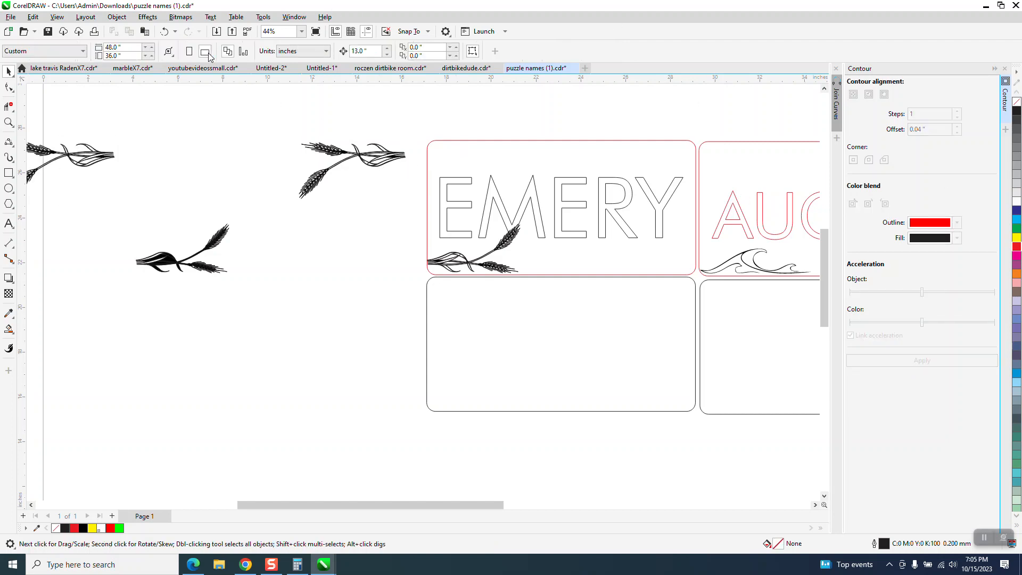
Create a boundary around the wheat artwork just left of the upper-left name plaque
click(391, 156)
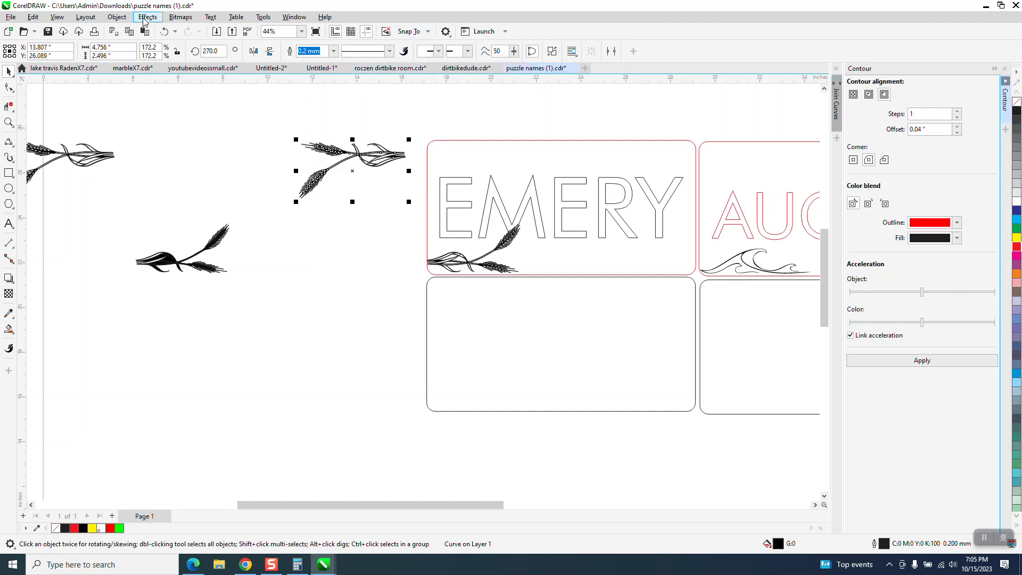
click(119, 18)
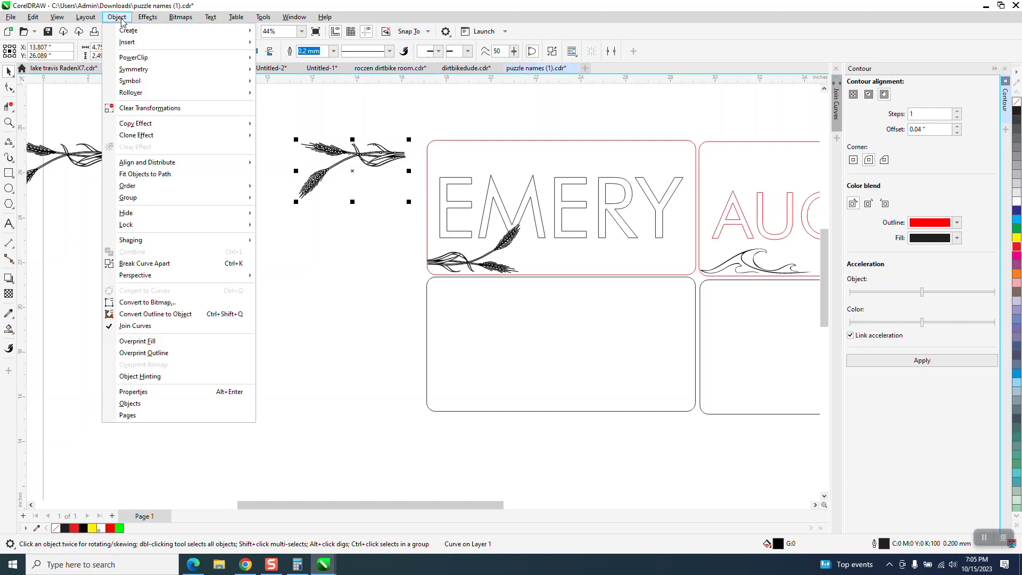
mouse_move(160, 246)
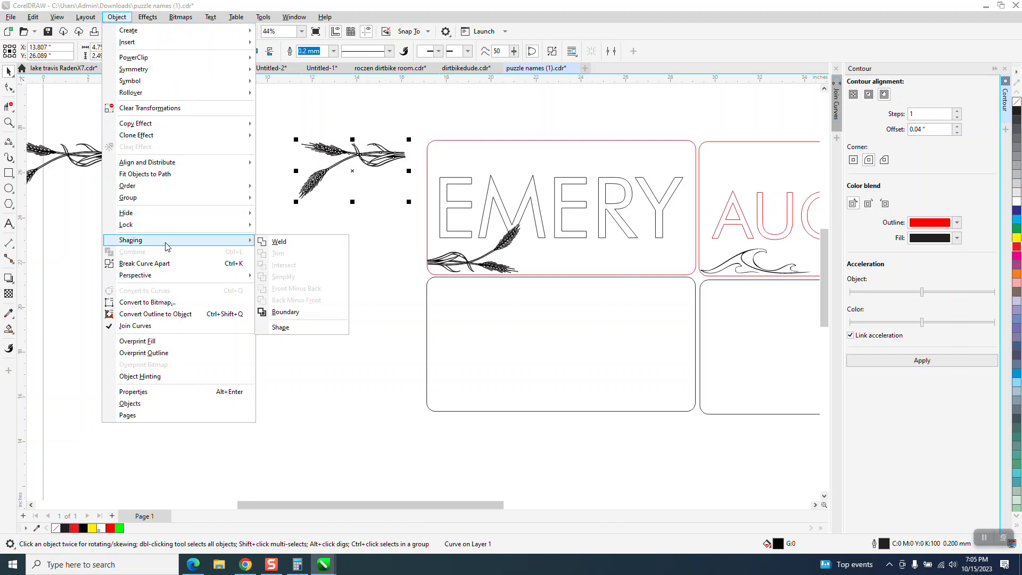
click(286, 312)
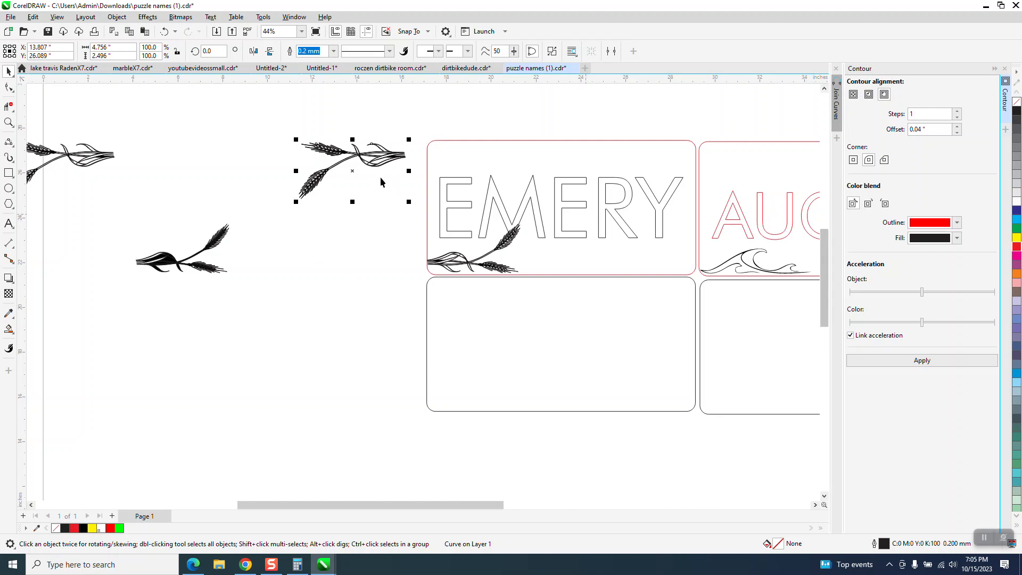
Move the wheat boundary 13 inches down and apply a one-step outside contour with a 0.04-inch offset
click(316, 143)
key(Down)
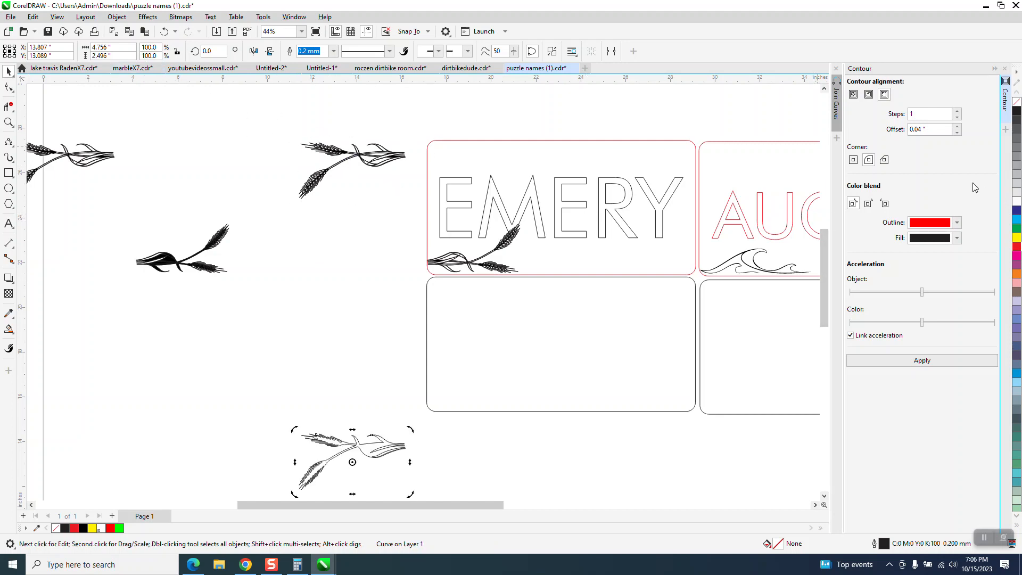
click(919, 362)
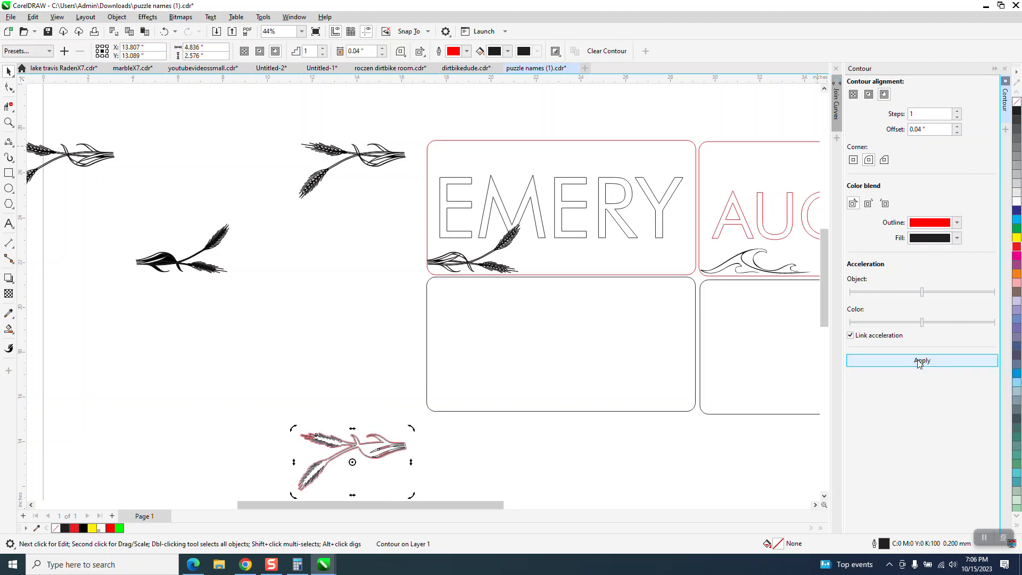
Break the wheat contour apart and move the original black boundary 13 inches left, away from the red contour
click(113, 19)
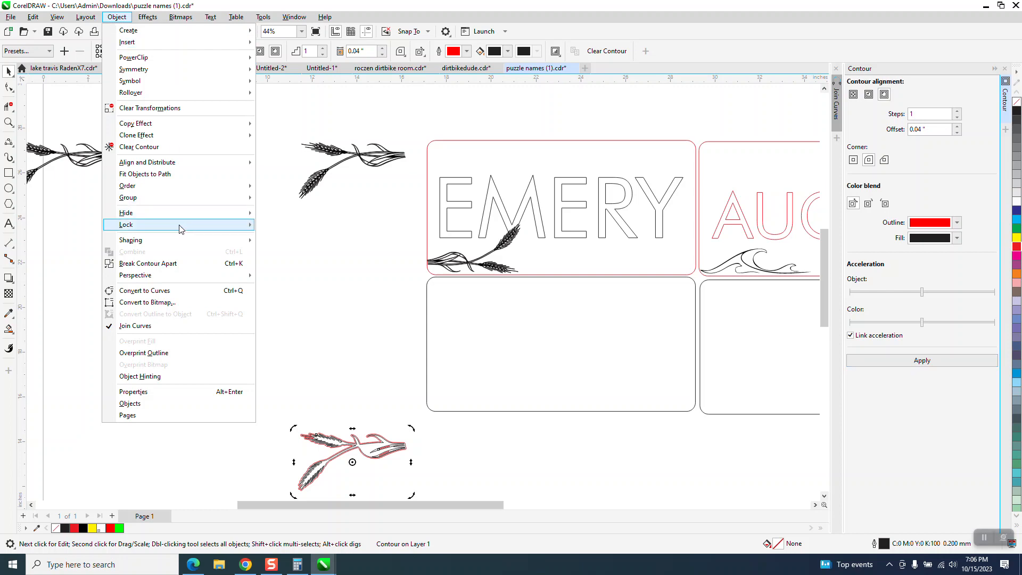
click(169, 263)
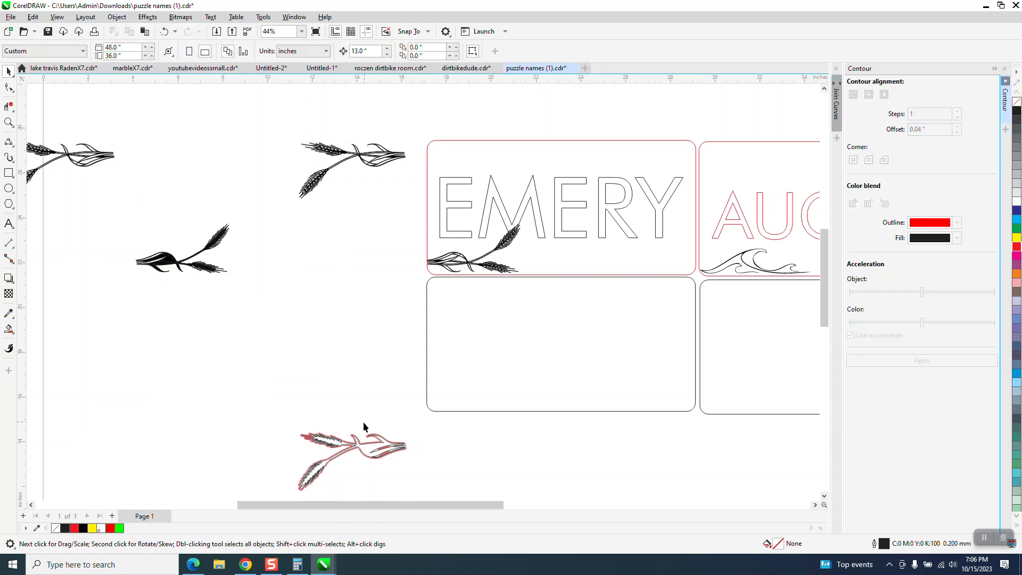
click(371, 446)
key(Left)
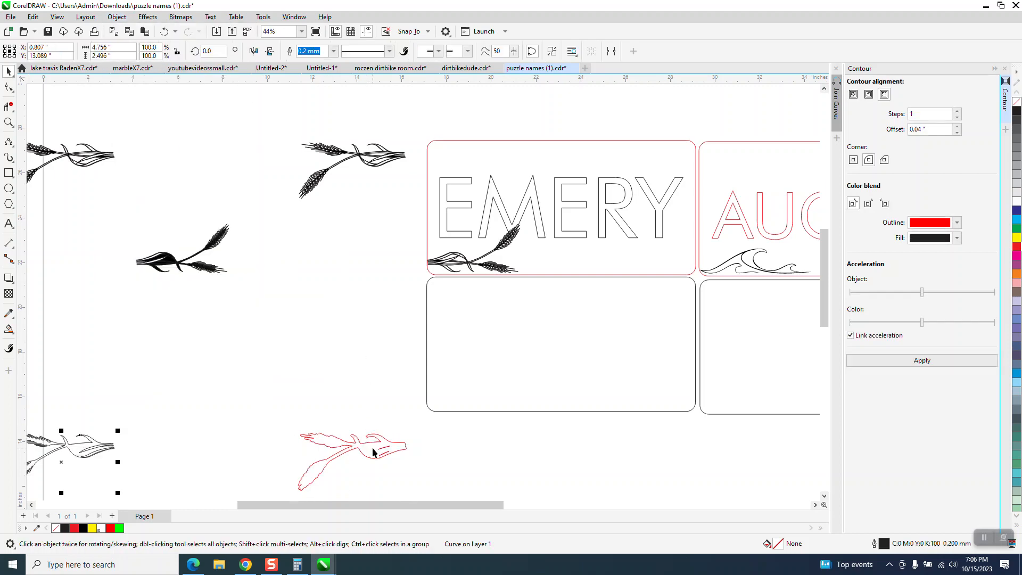
Move the red wheat contour 13 inches up and 13 inches right onto the upper-left name plaque
click(375, 446)
key(Up)
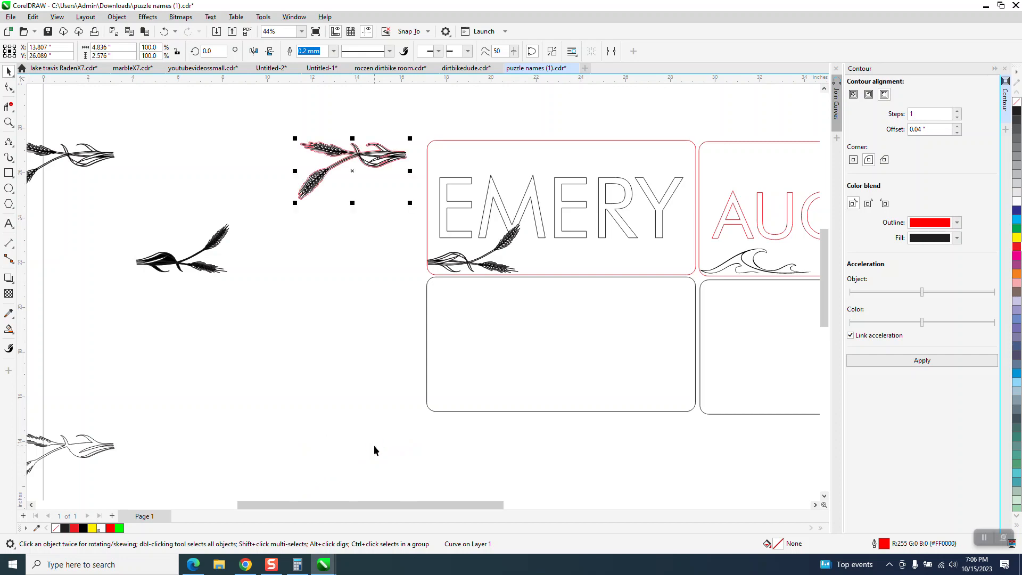
key(Right)
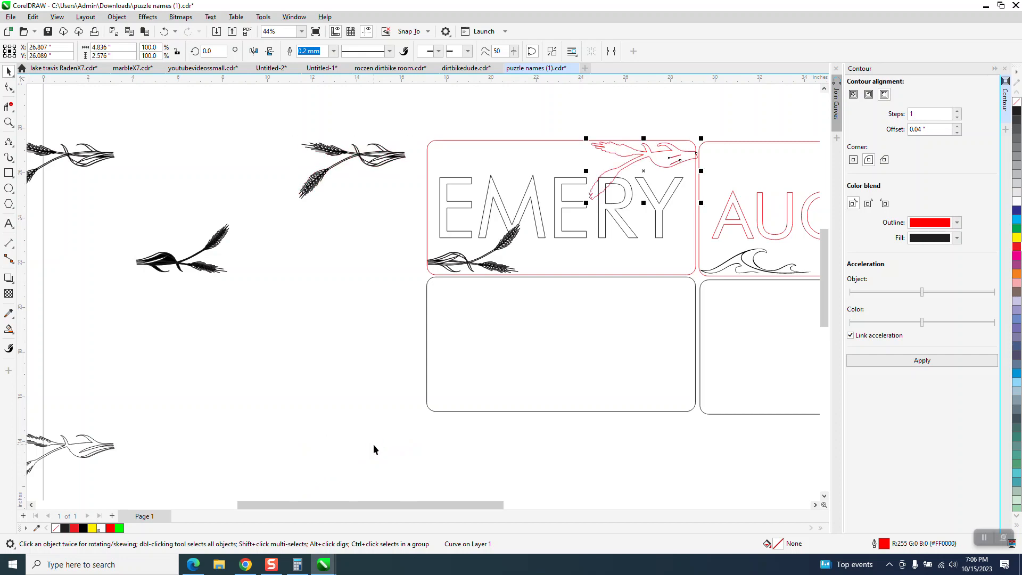
Smart-fill the last two letters of the upper-left plaque's name in black, moving the filled pieces 13 inches up to join the others
click(15, 333)
scroll(402, 395, down, 2)
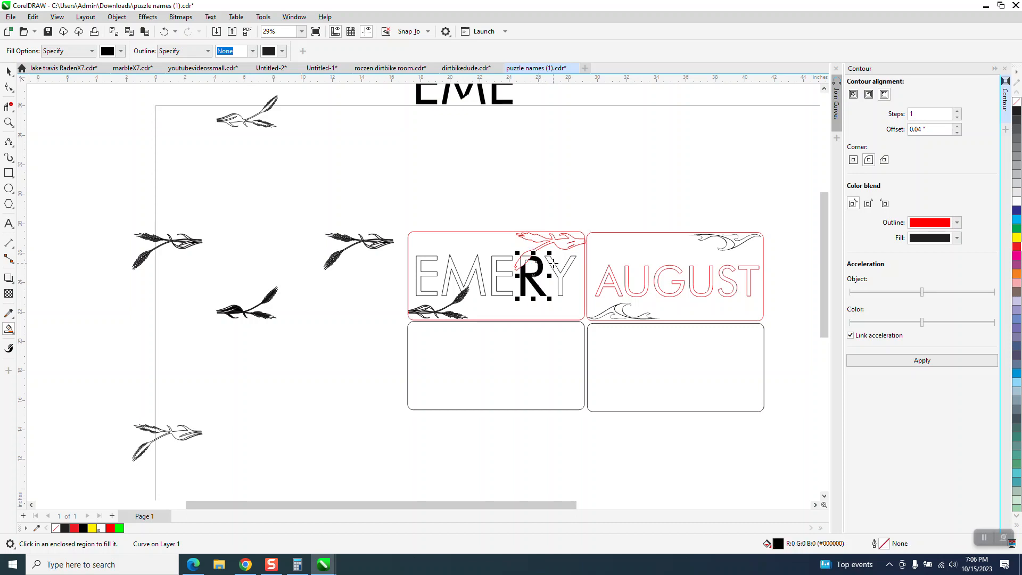
key(Down)
key(Up)
key(Up)
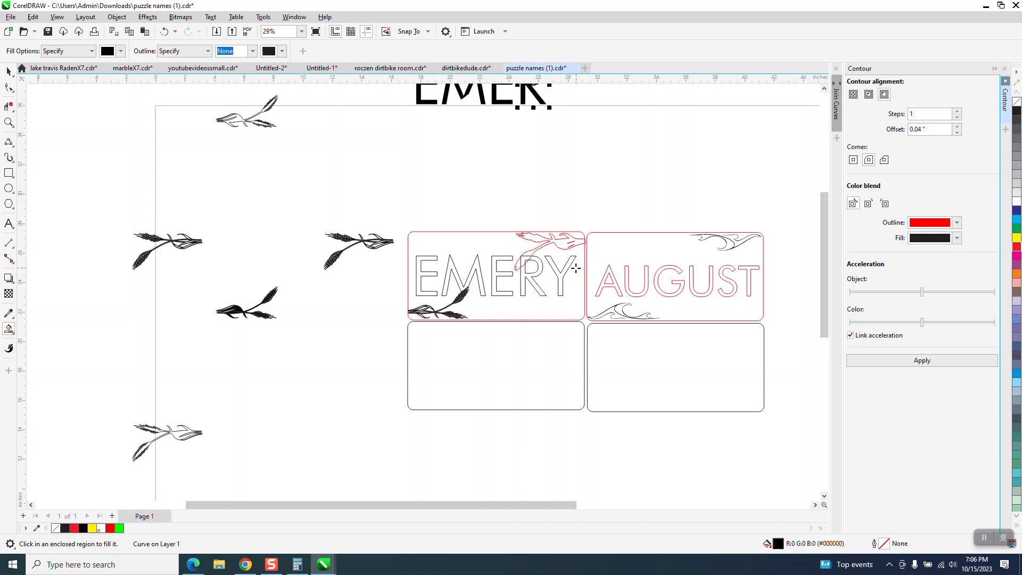
click(568, 267)
key(Up)
Delete the red wheat contour from the upper-right corner of the upper-left name plaque
click(10, 72)
click(576, 239)
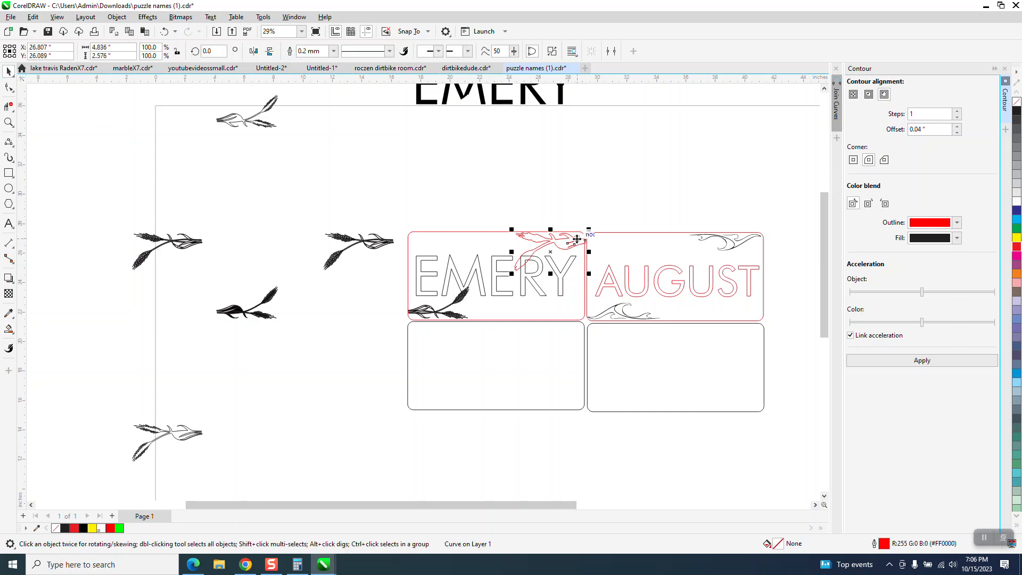
key(Delete)
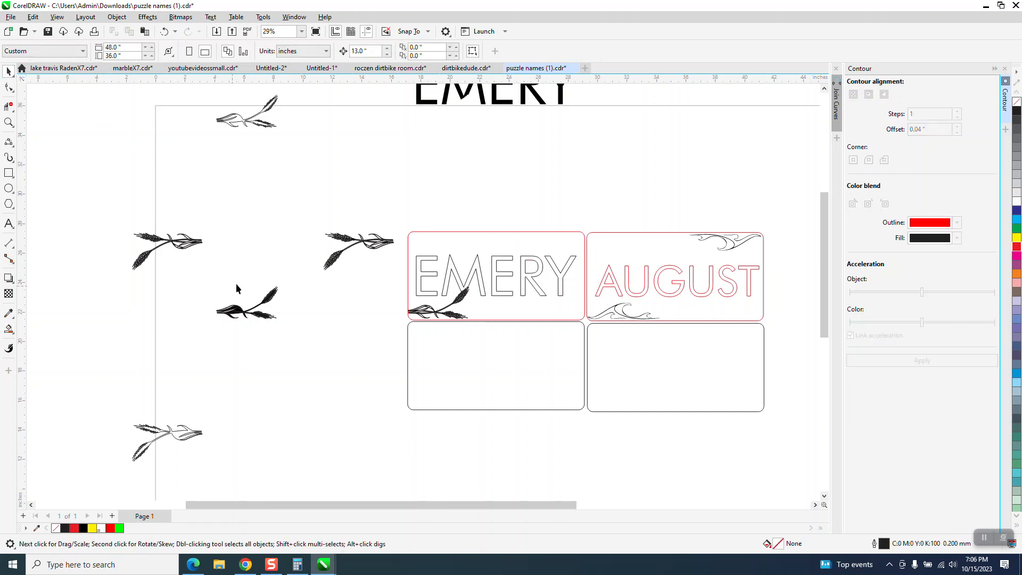
Move the detailed wheat artwork beside the upper-left plaque 13 inches right onto that plaque's upper-right corner
click(372, 248)
click(8, 122)
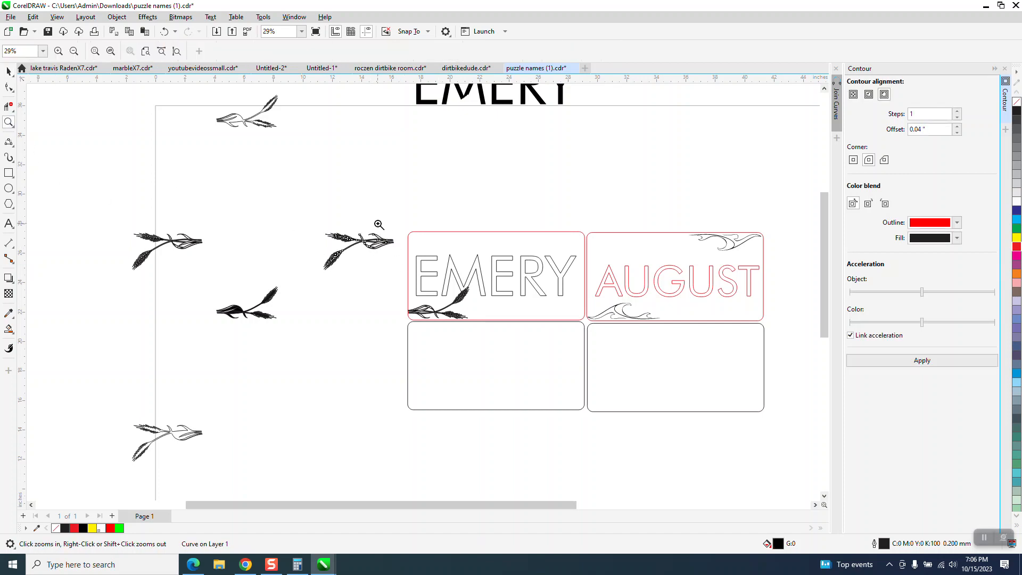
drag(271, 218, 480, 282)
click(9, 71)
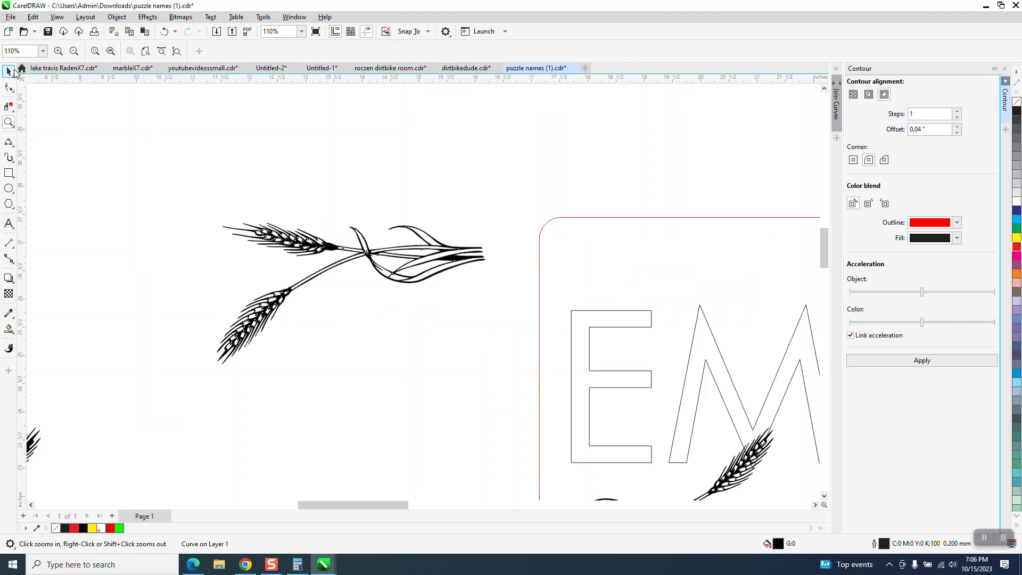
scroll(180, 171, down, 3)
key(Right)
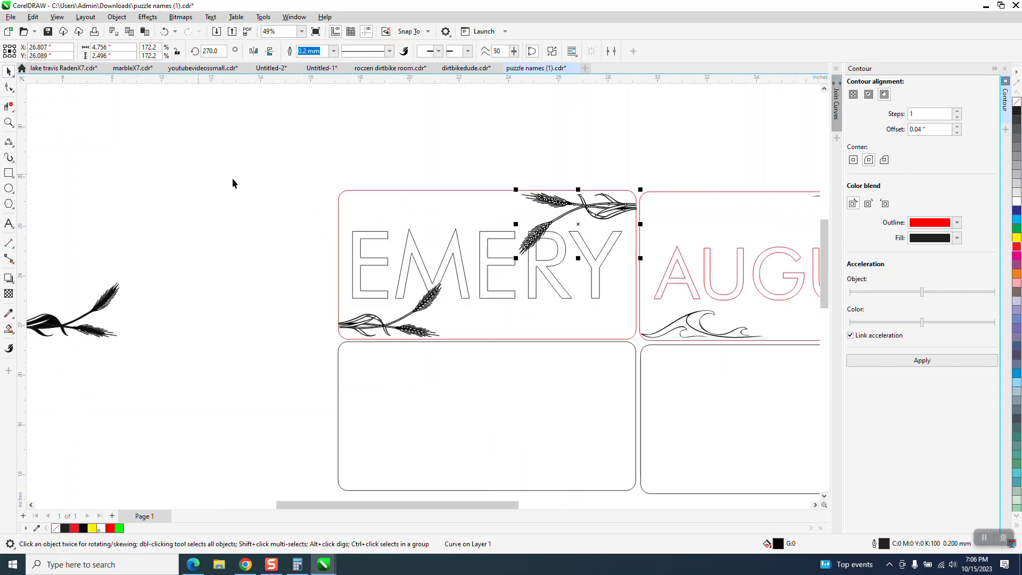
Delete the original uncut name letters from the upper-left plaque, keeping both wheat drawings
drag(317, 221, 549, 292)
drag(625, 306, 625, 306)
key(Delete)
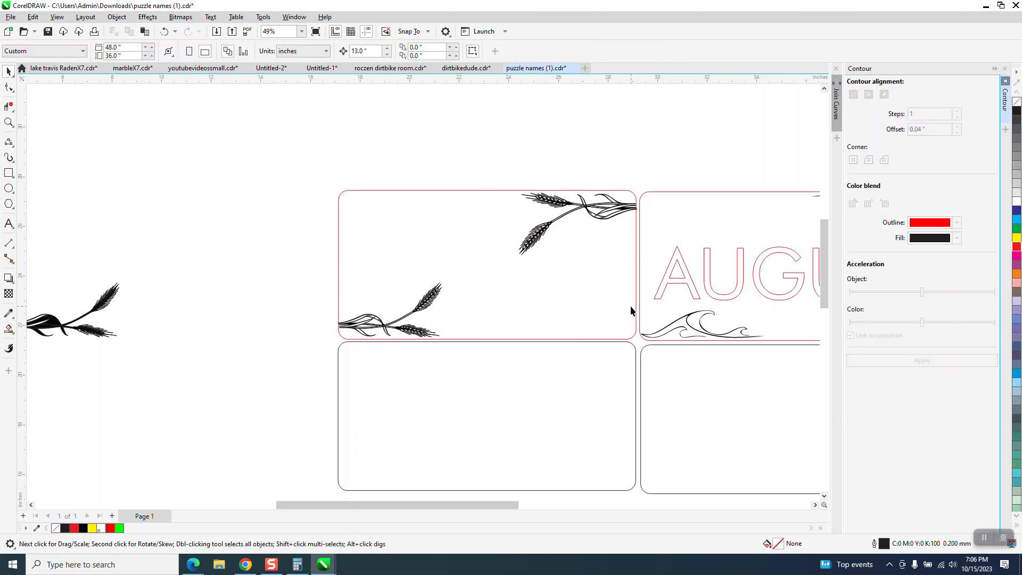
Change the five black cut letters above the page to unfilled red hairline outlines and move them 13 inches down onto the plaque
click(452, 191)
scroll(452, 190, down, 3)
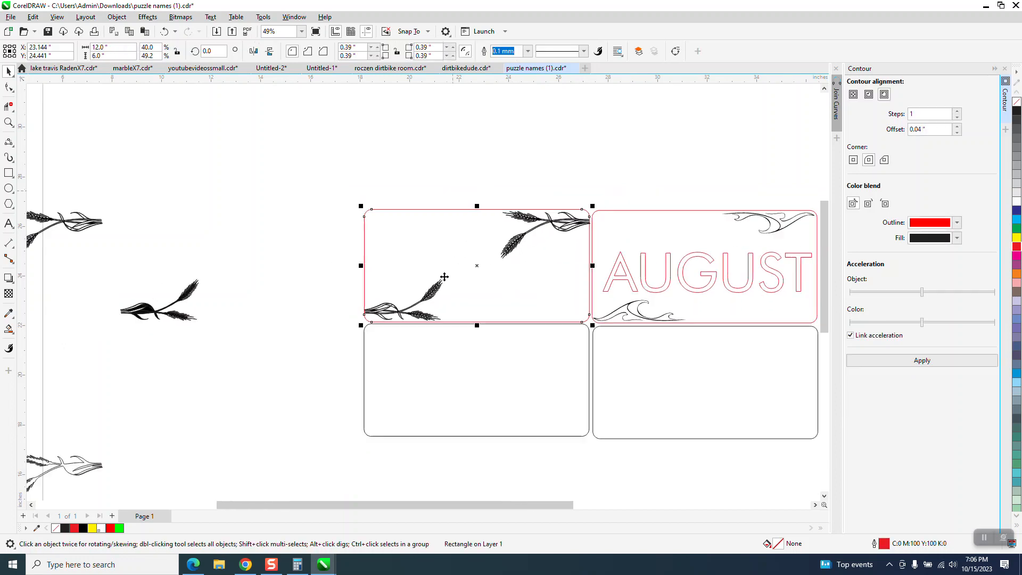
drag(393, 101, 540, 167)
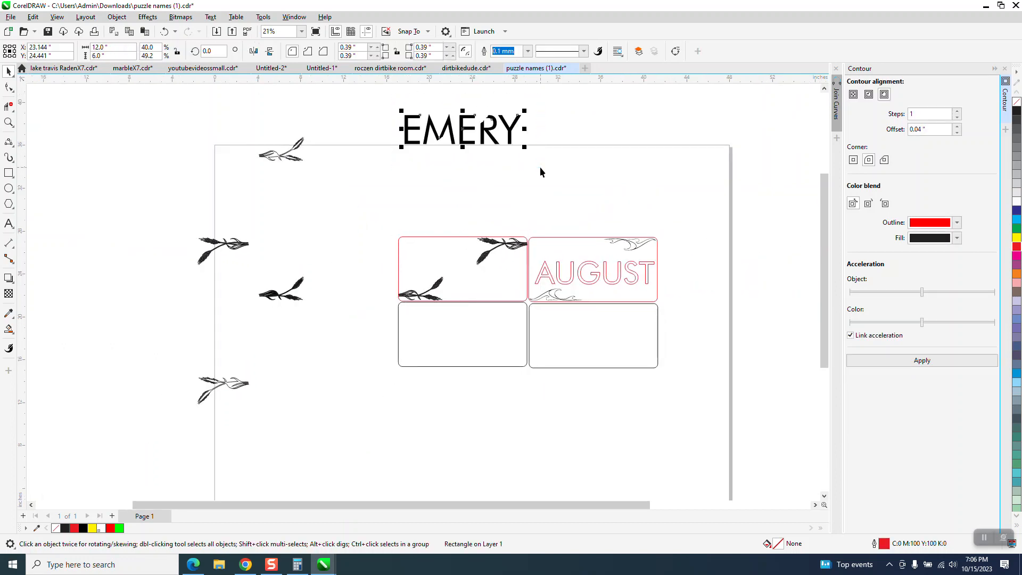
click(1018, 103)
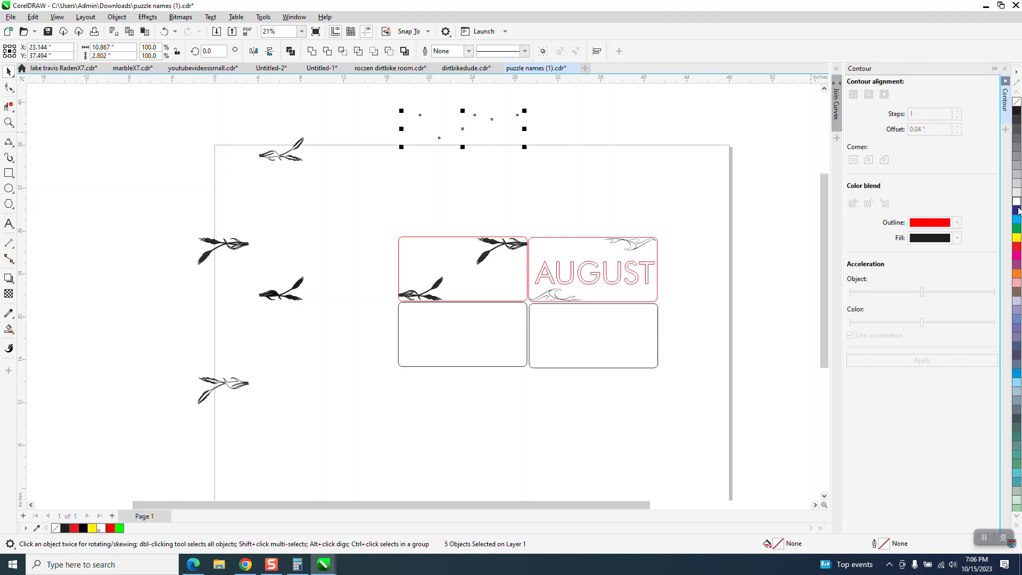
right_click(1016, 248)
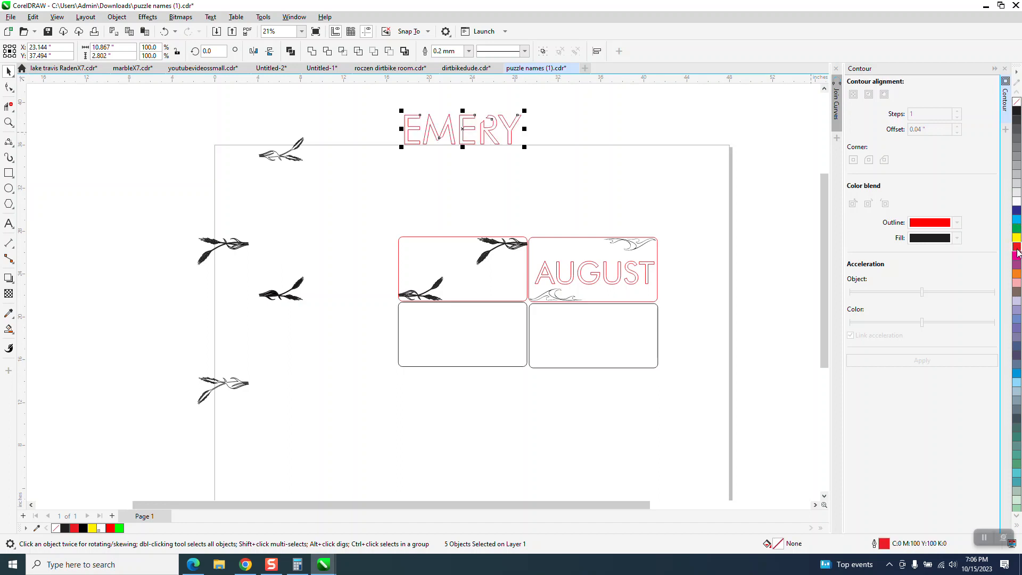
click(469, 50)
click(461, 70)
key(Down)
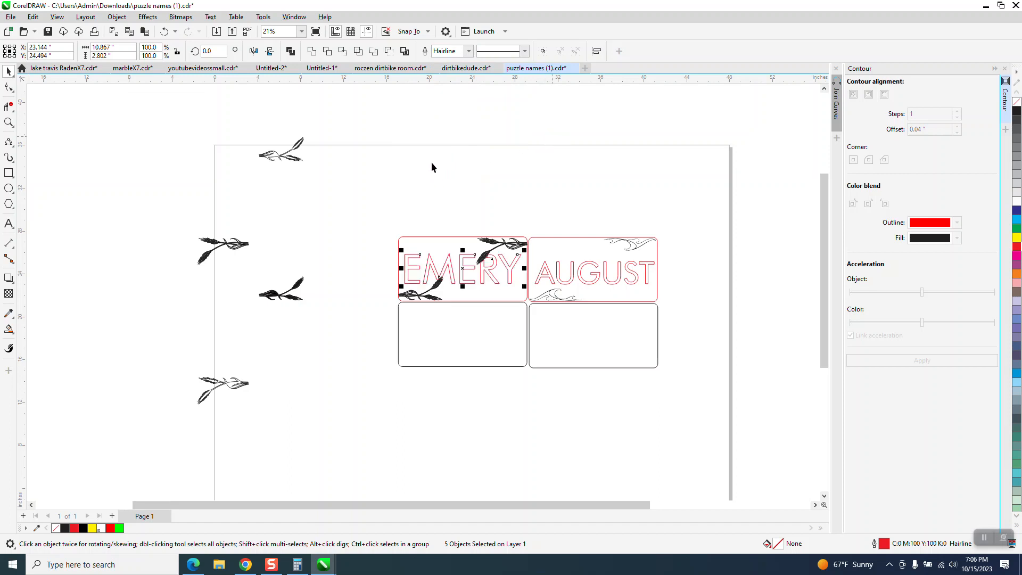
Examine up close how the cut letter outlines follow the wheat artwork on the upper-left plaque
click(8, 122)
drag(414, 219, 577, 323)
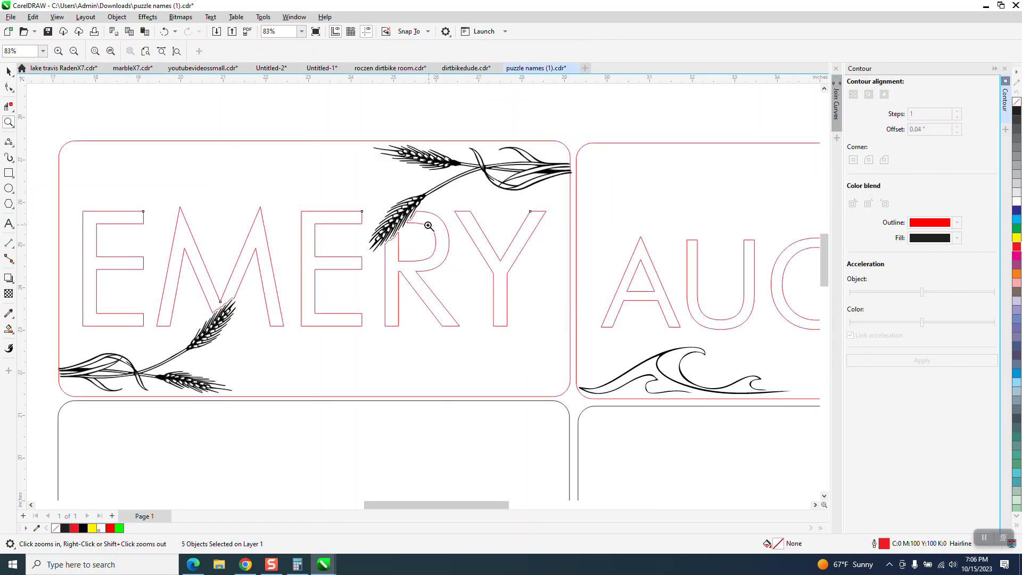
drag(373, 210, 427, 250)
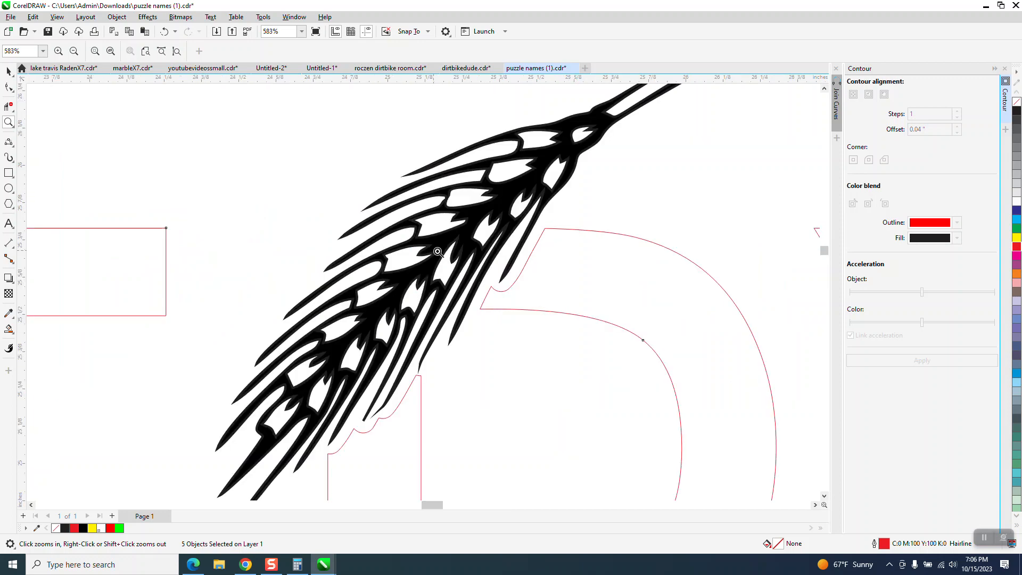
scroll(454, 259, down, 4)
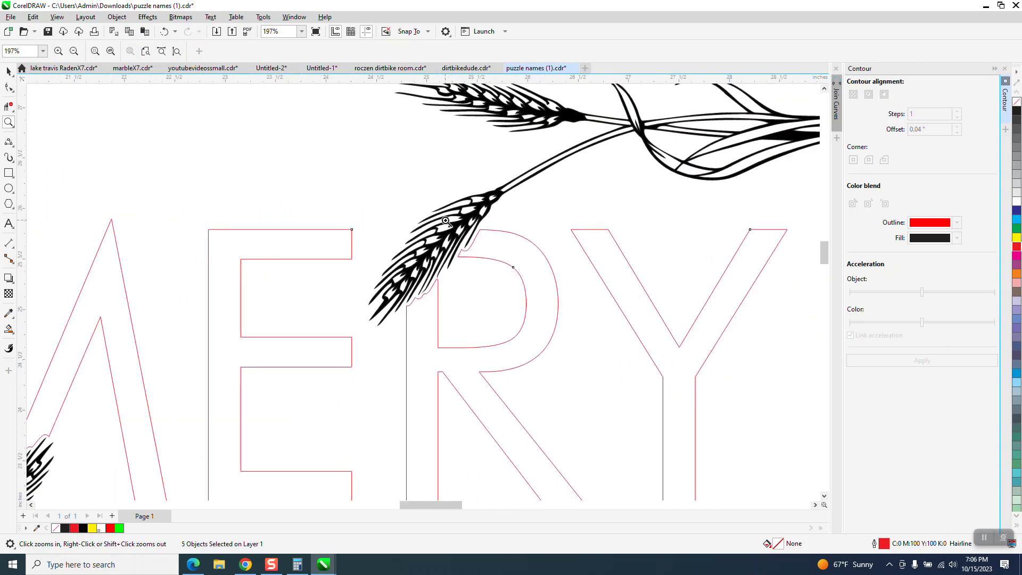
scroll(446, 220, down, 3)
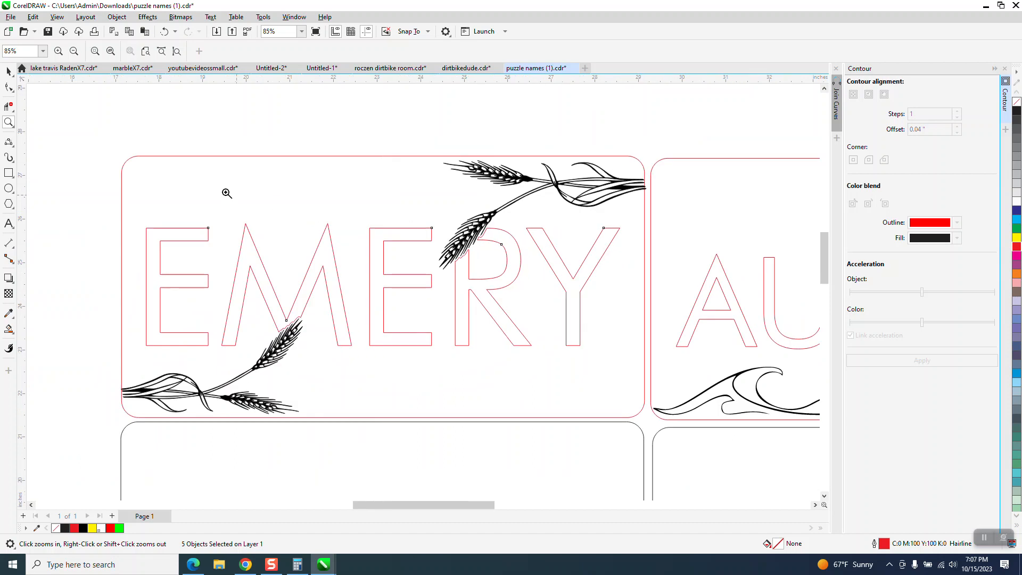
With nothing selected, open the document's default outline settings for graphic objects and choose the outline width
click(9, 71)
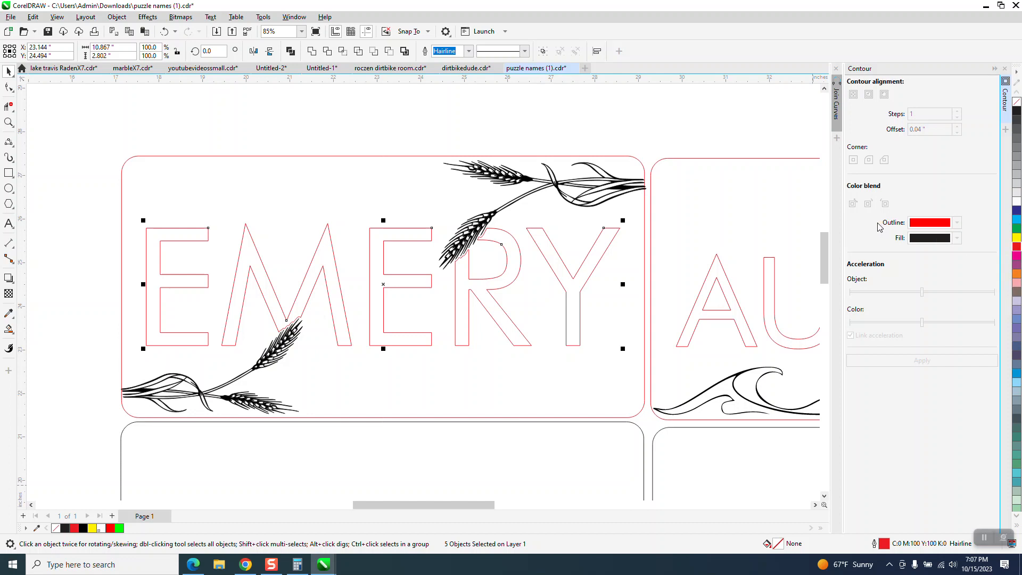
click(506, 130)
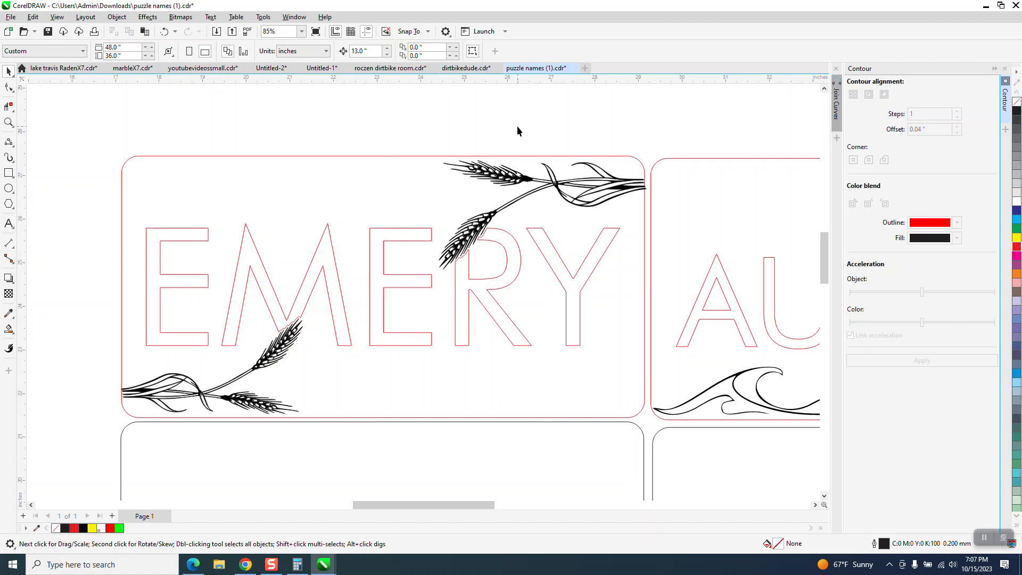
key(F12)
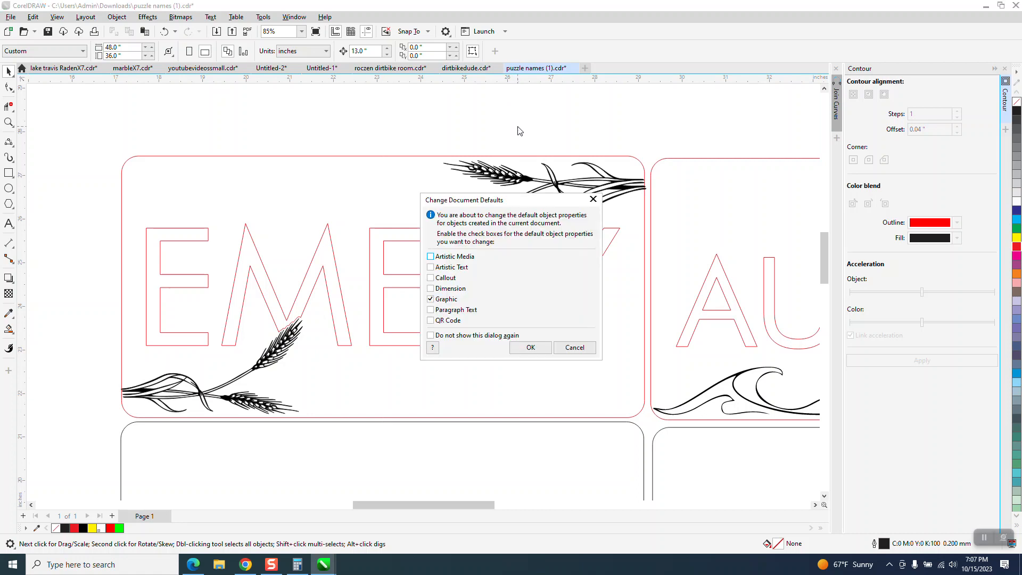
click(531, 347)
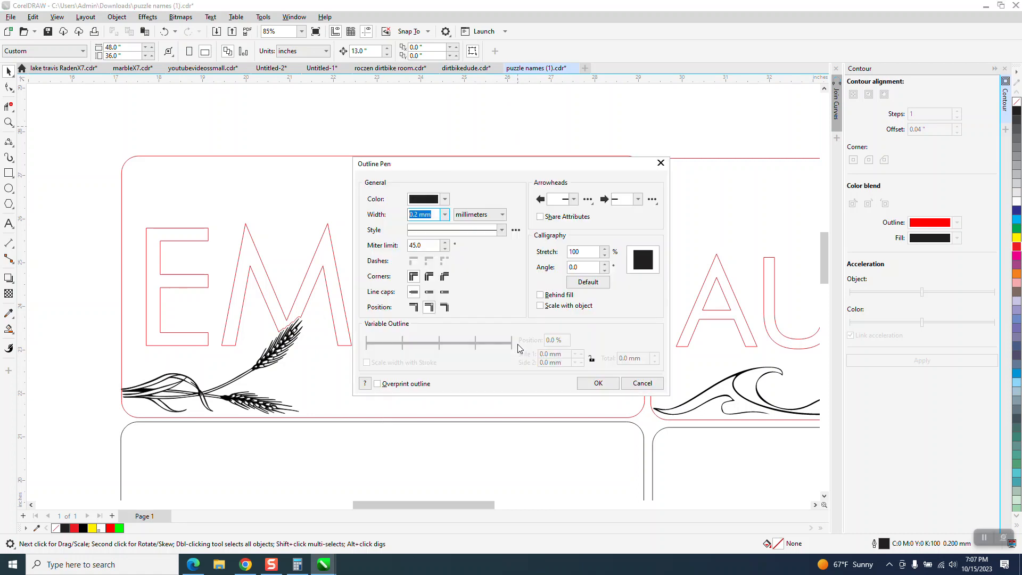
click(445, 215)
click(428, 225)
Set the default outline color to pure red from the RGB palette and apply the new outline defaults
click(445, 199)
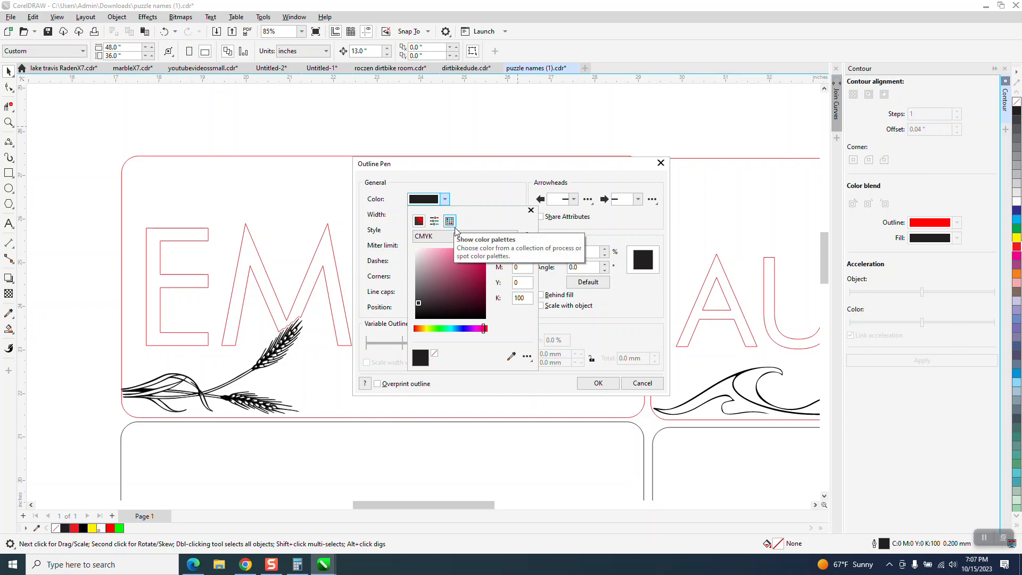
click(513, 236)
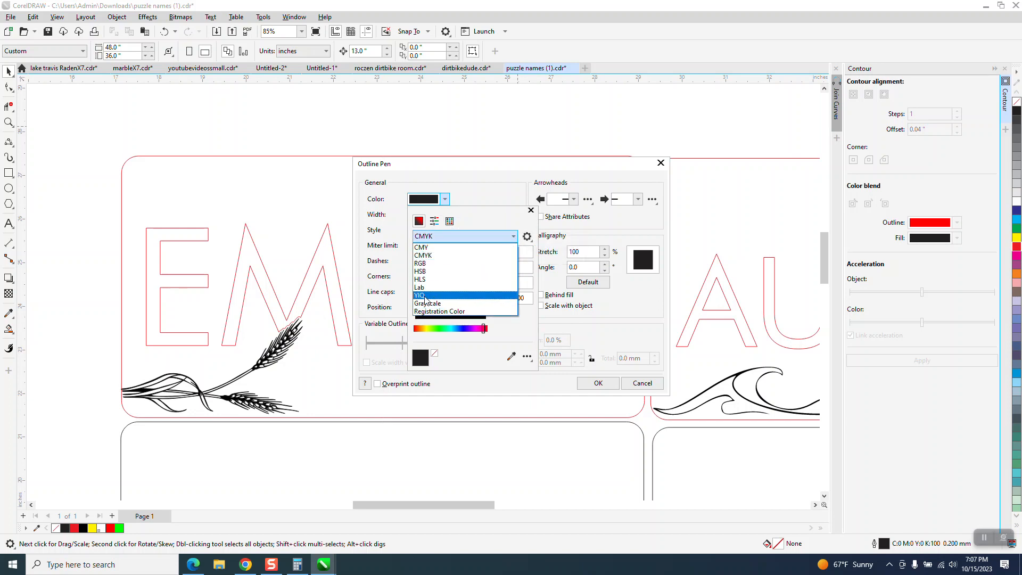
click(425, 264)
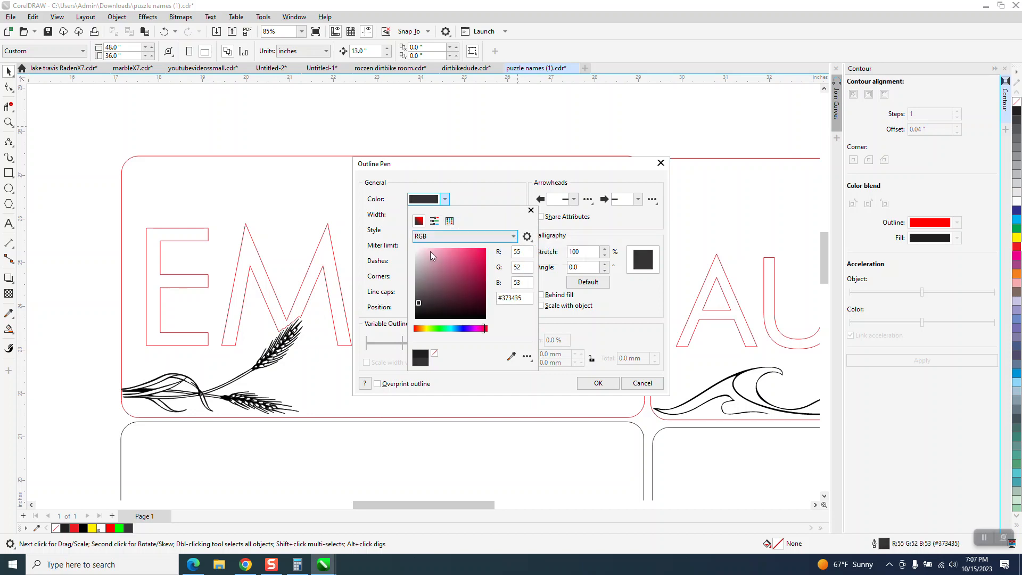
click(450, 221)
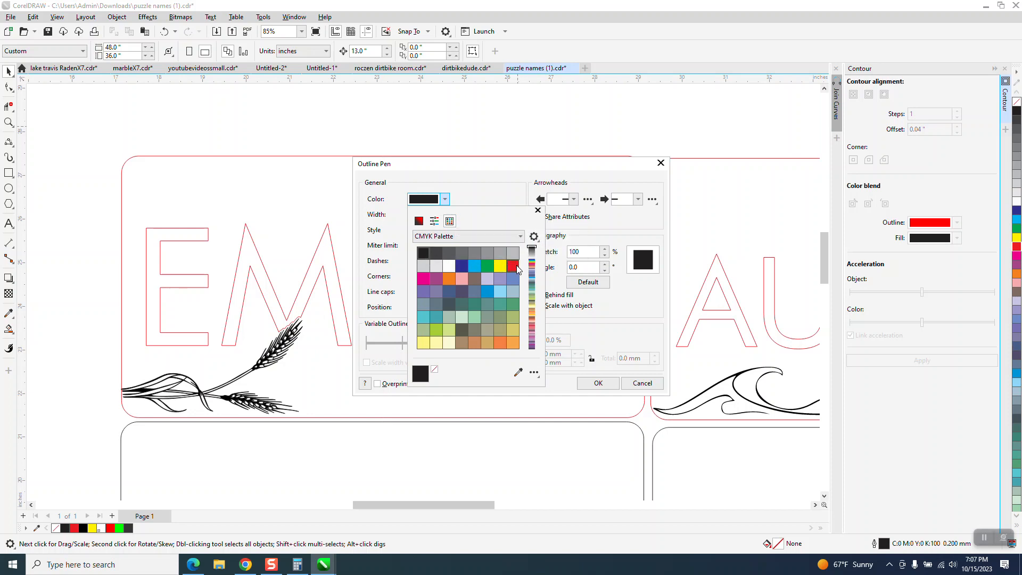
click(514, 236)
click(464, 366)
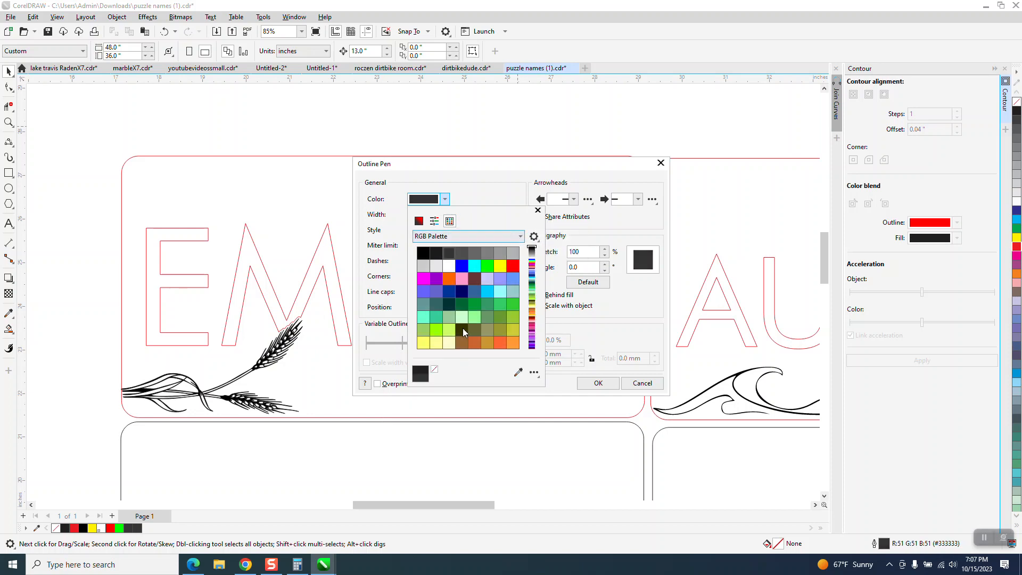
click(512, 266)
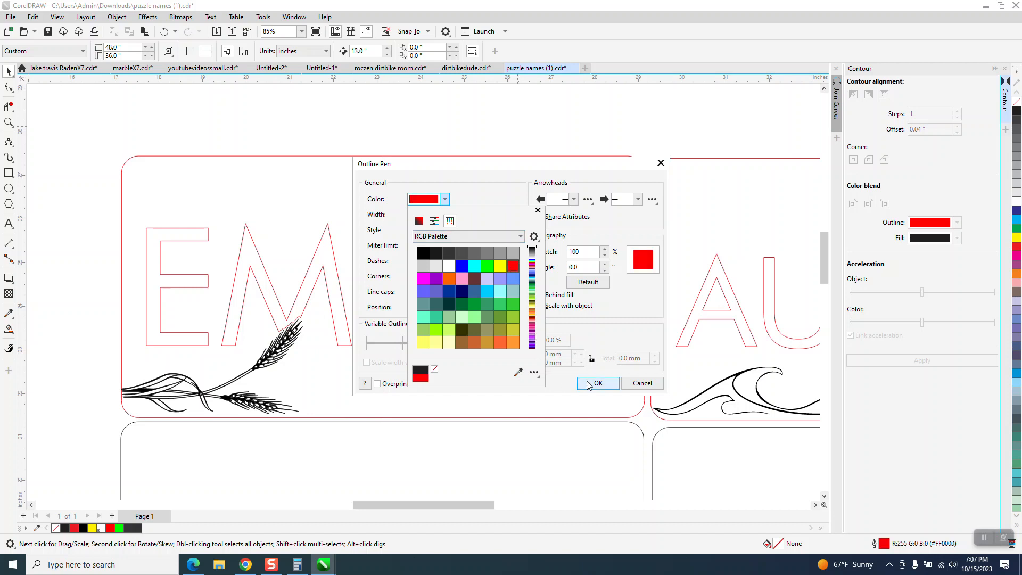
click(572, 359)
click(589, 382)
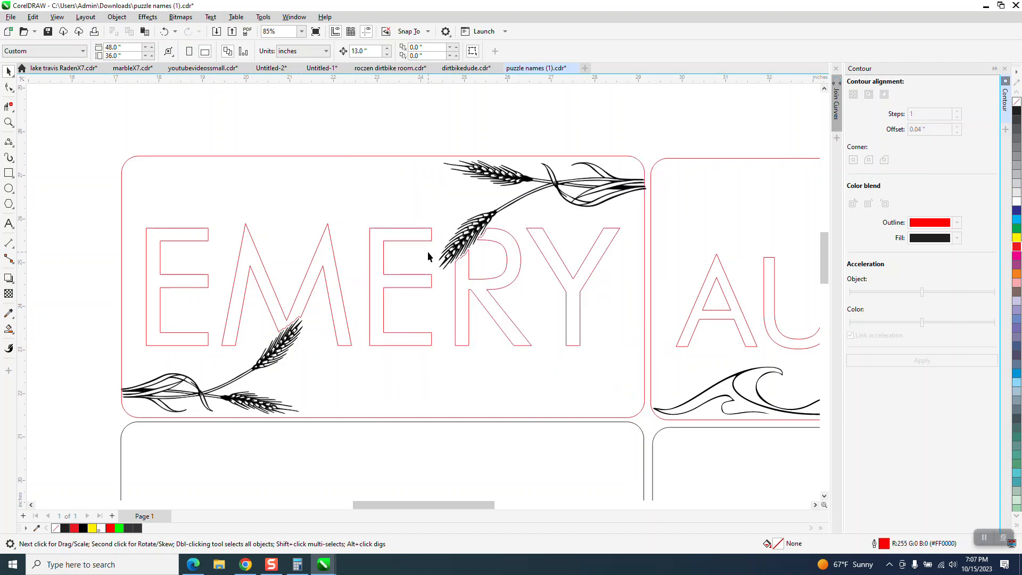
Draw a test rectangle about 1.6 by 1.0 inches across the upper-left plaque's top edge and delete it
click(9, 172)
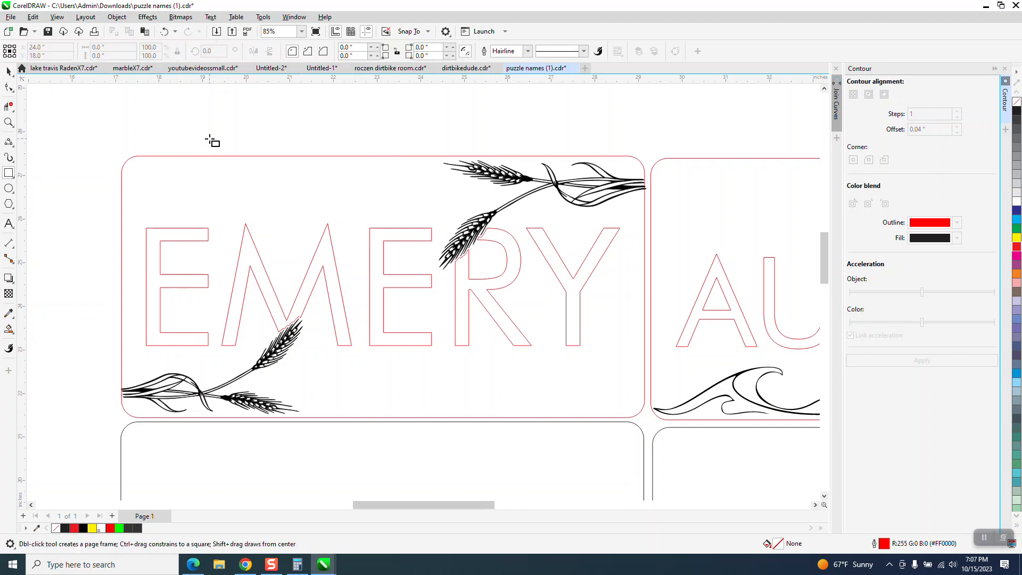
drag(210, 143, 282, 188)
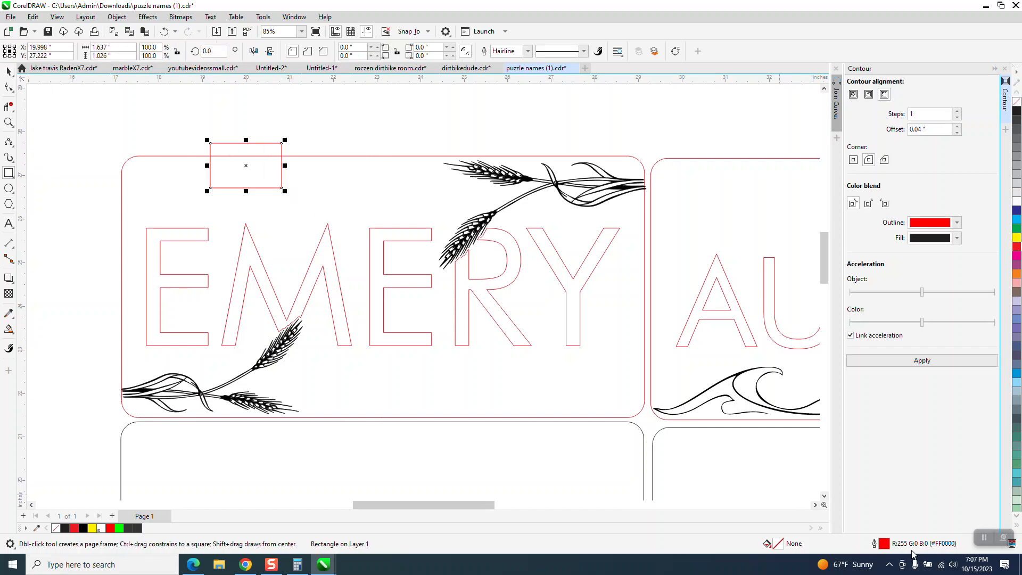
key(Delete)
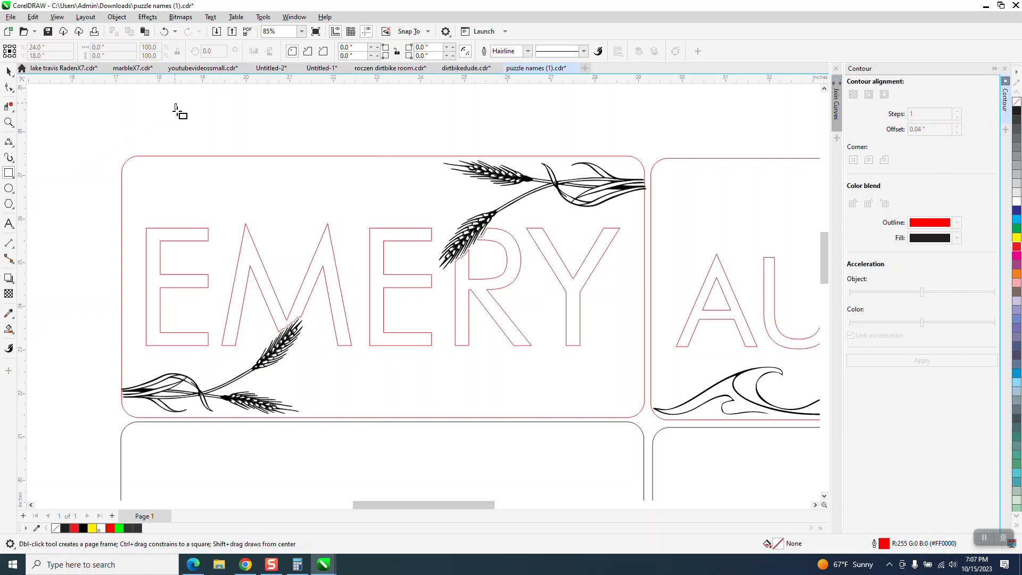
Draw a square of about 0.97 inches above the upper-left plaque, fill it with CMYK black and place a copy beside it
drag(174, 103, 217, 146)
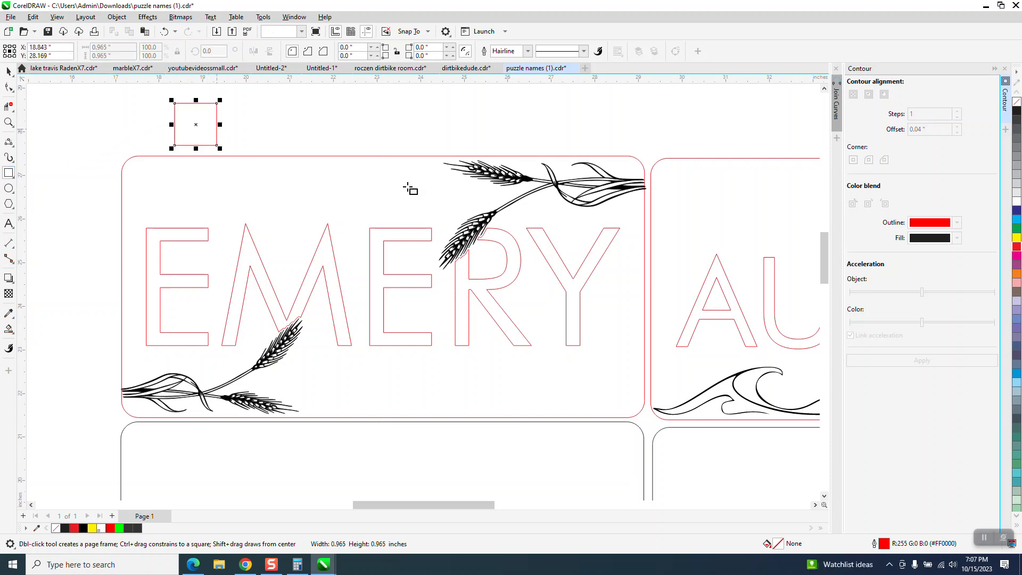
click(1017, 112)
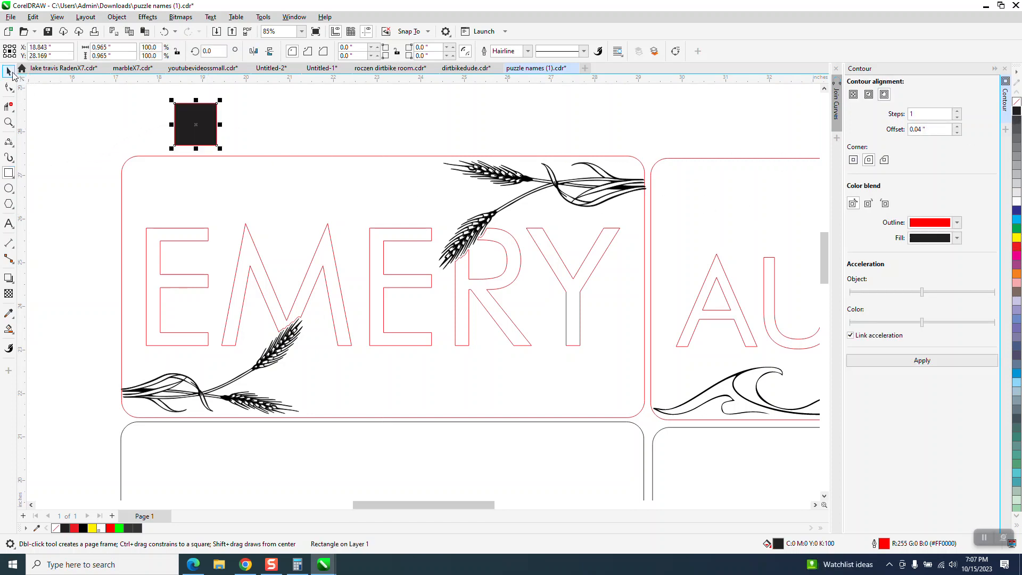
click(9, 71)
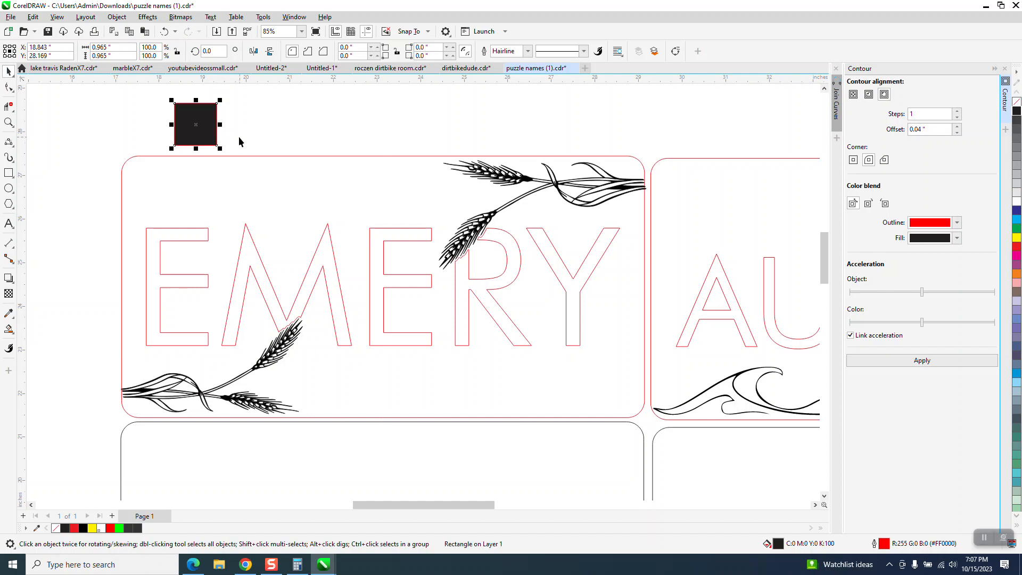
drag(196, 124, 265, 127)
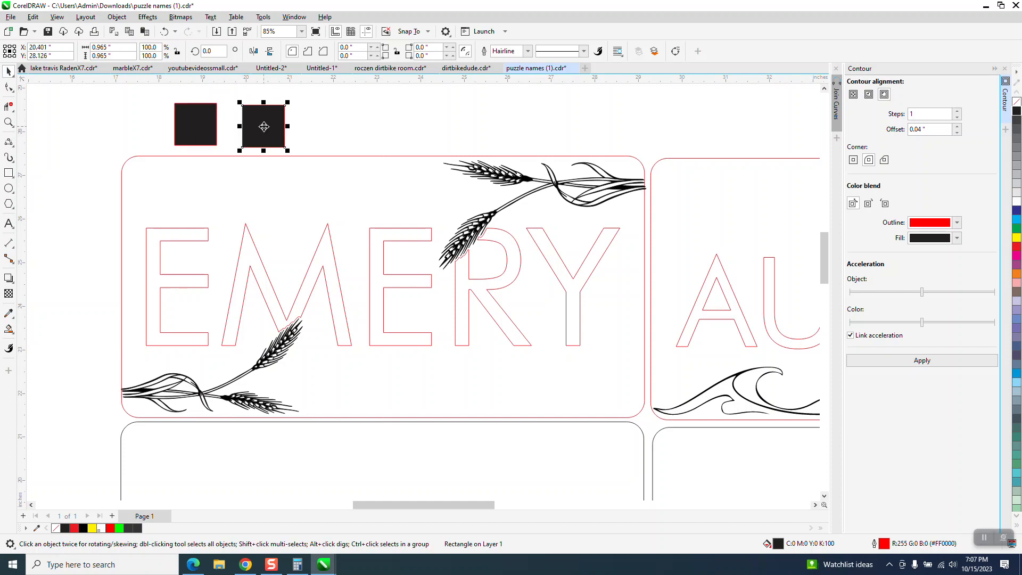
Show the CMYK Palette and RGB Palette, hide the Default Palette, and close the palette manager
click(269, 17)
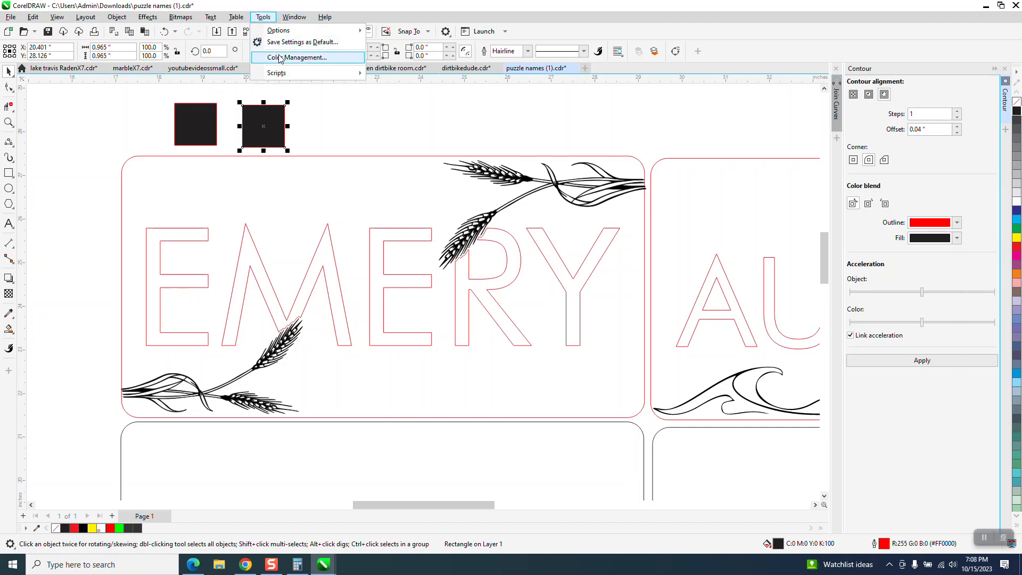
mouse_move(241, 22)
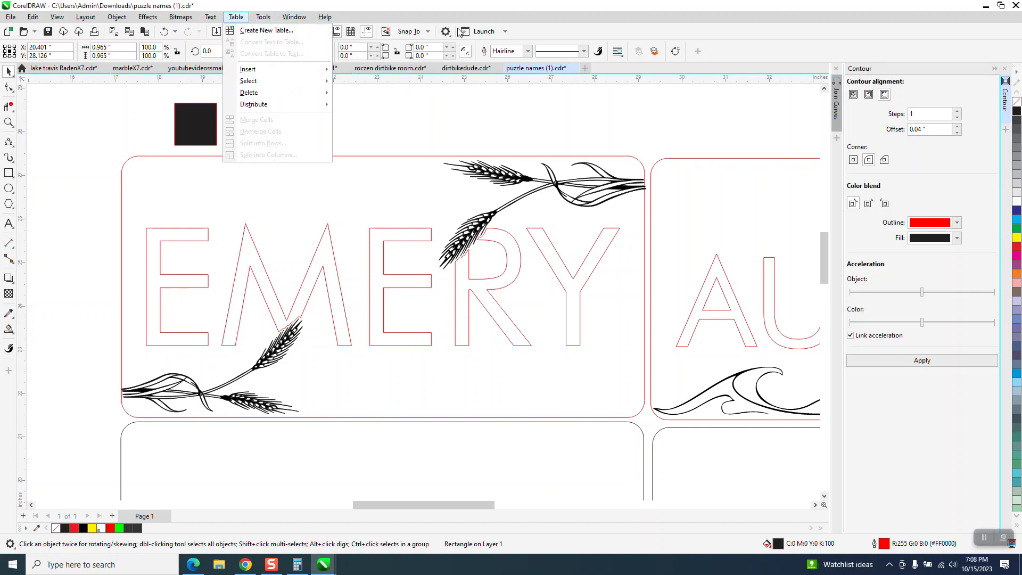
mouse_move(303, 20)
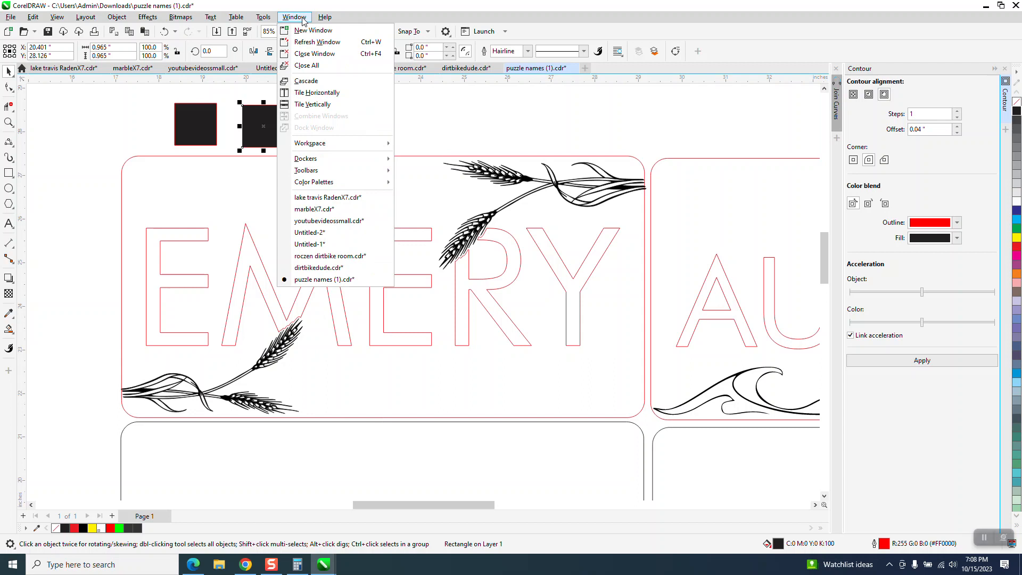
mouse_move(316, 183)
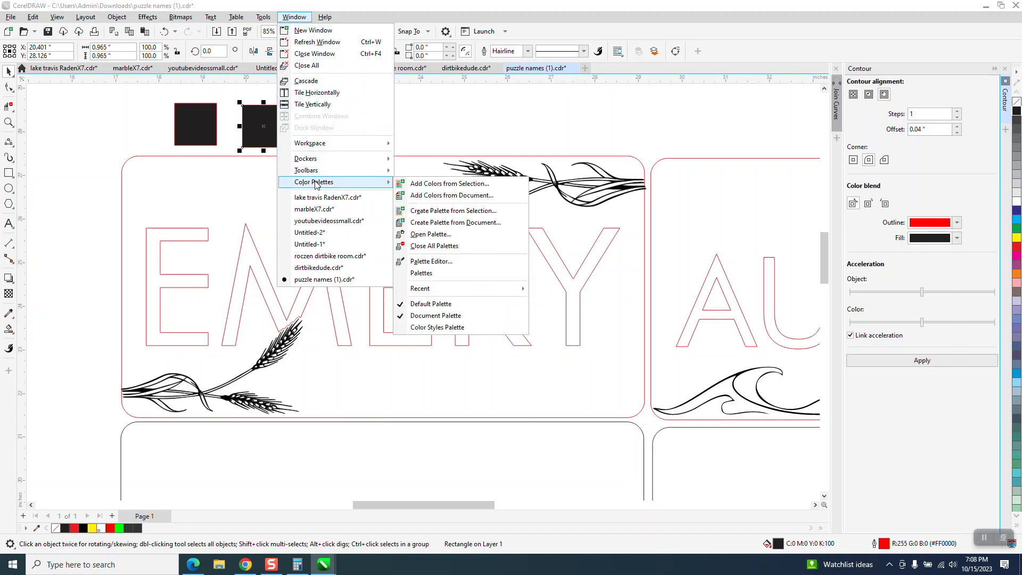
click(426, 275)
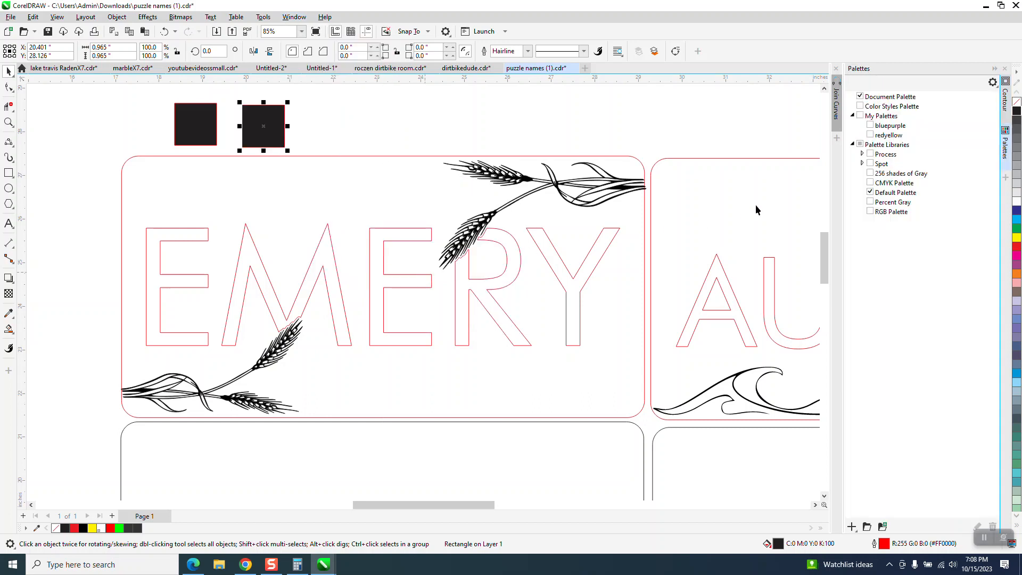
click(871, 184)
click(859, 212)
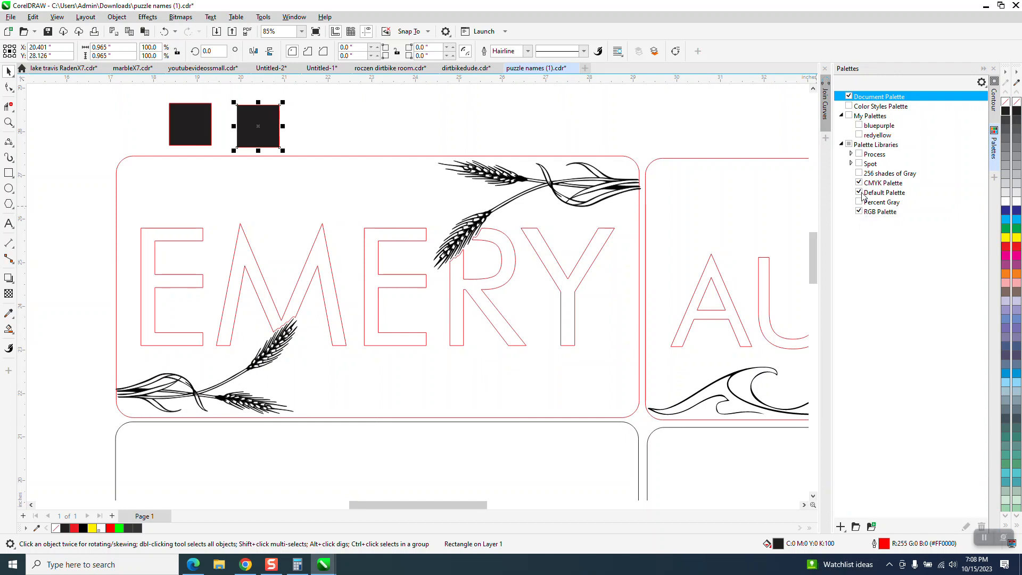
click(862, 194)
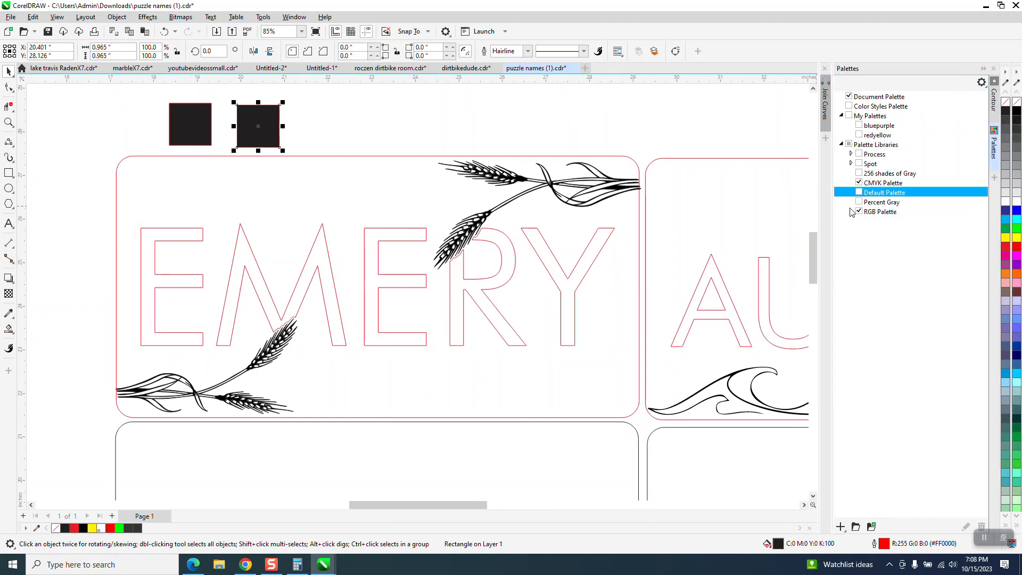
click(744, 141)
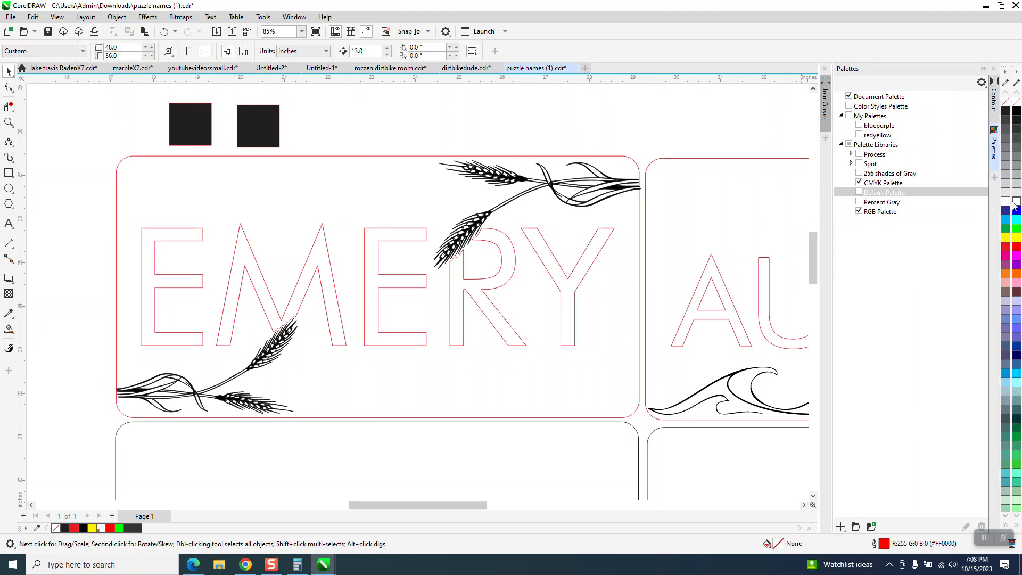
click(981, 83)
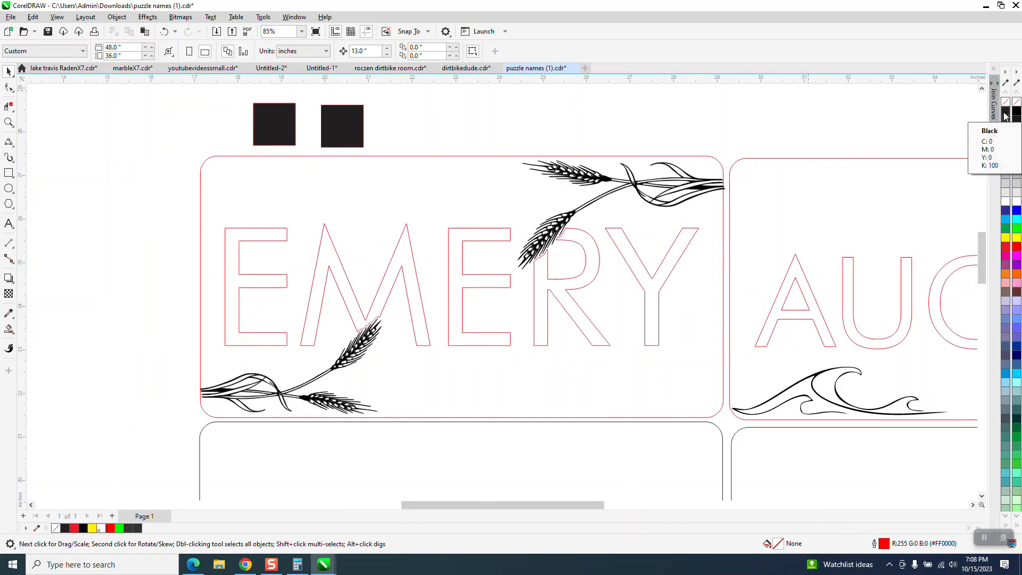
Remove the outlines from both black squares and move the copy so it overlaps the original
click(356, 122)
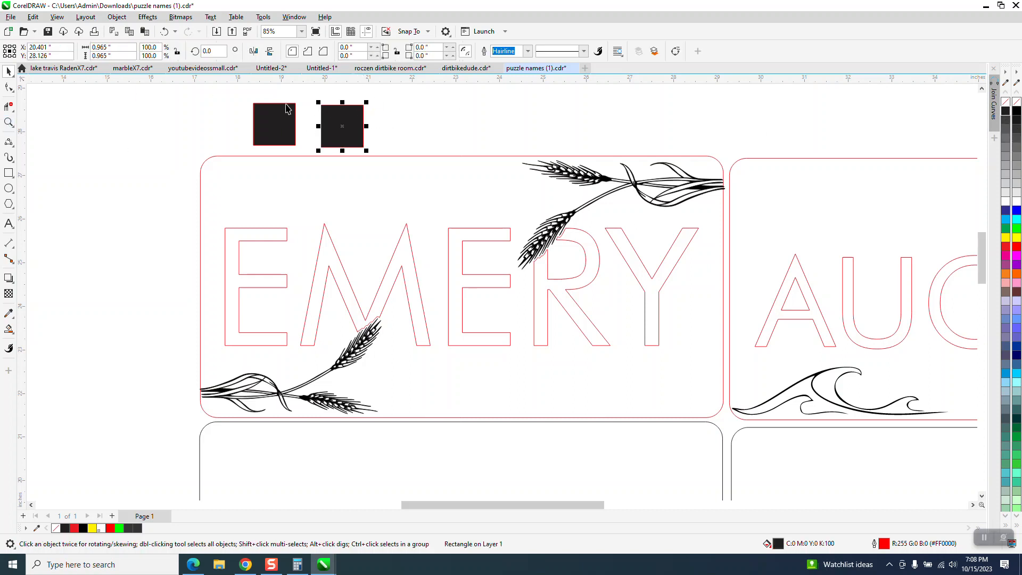
drag(244, 89, 288, 130)
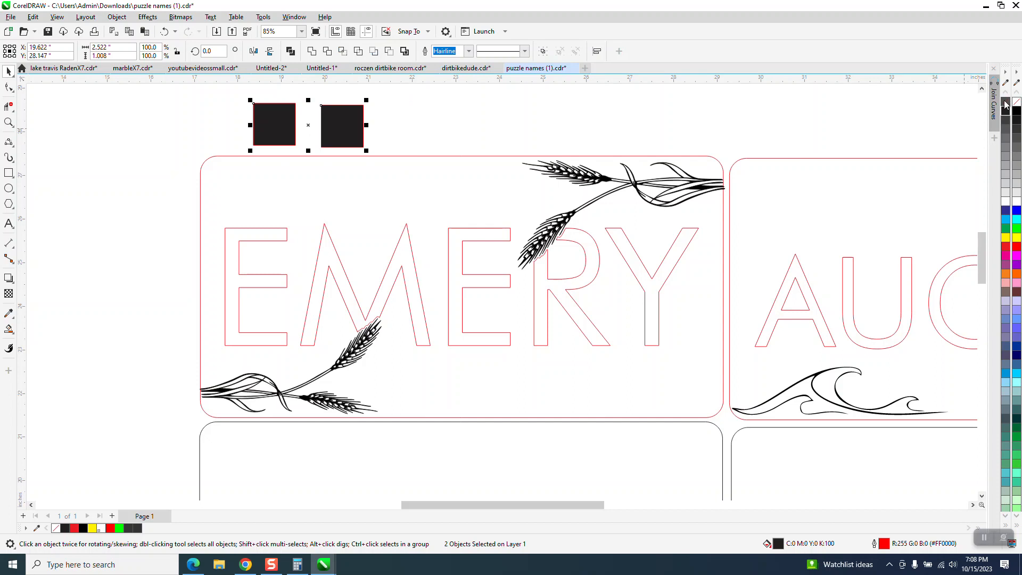
right_click(1005, 102)
click(357, 124)
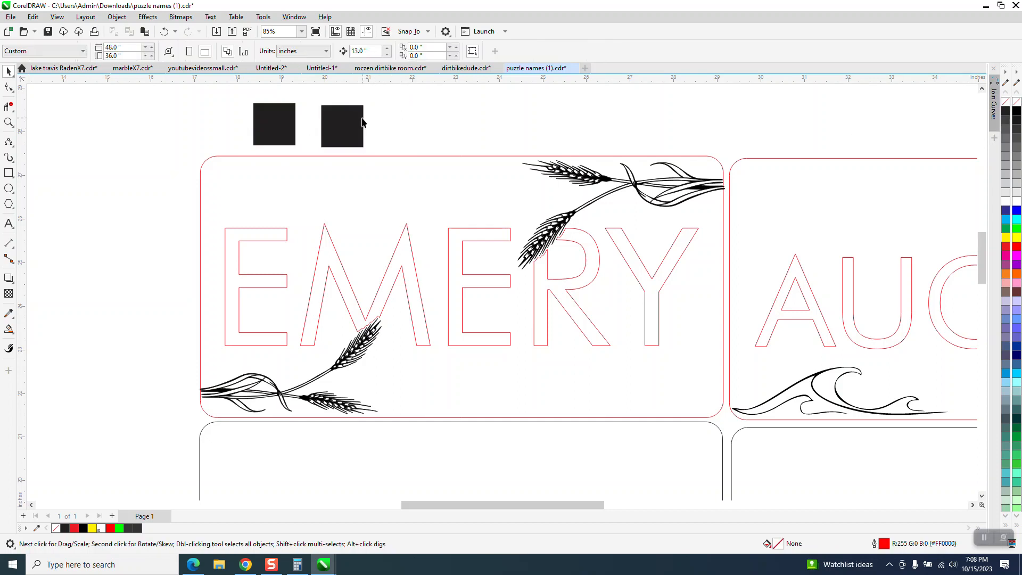
drag(358, 124, 313, 133)
Fill the original square with RGB black (#000000), leaving the overlapping copy in CMYK black
click(9, 123)
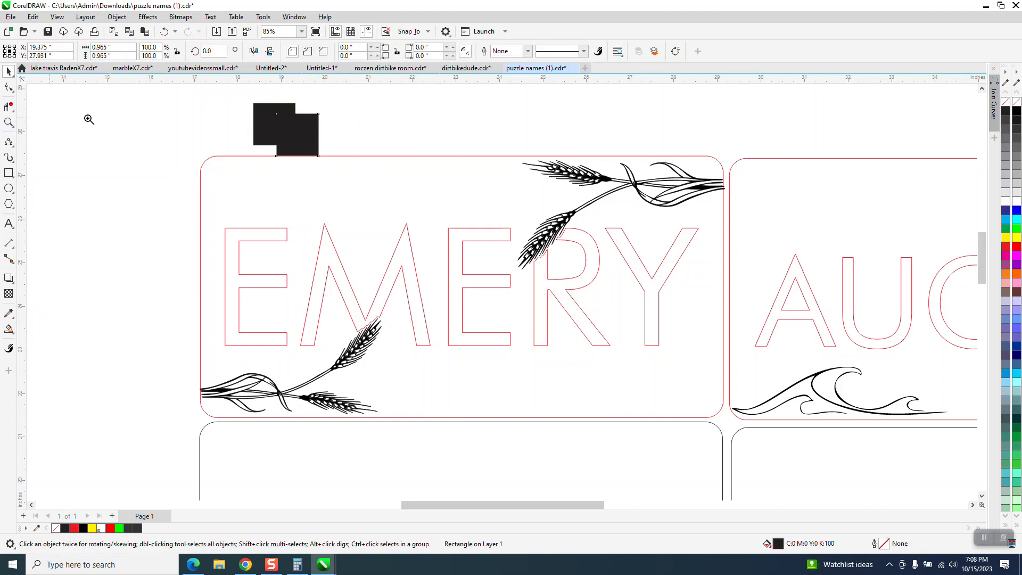
drag(224, 95, 353, 167)
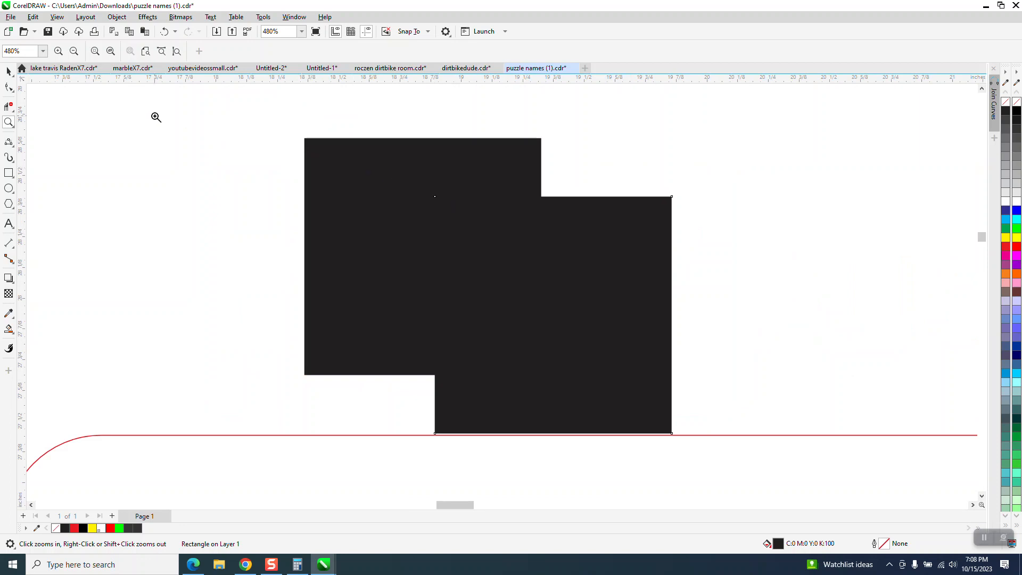
click(9, 71)
click(143, 115)
click(637, 246)
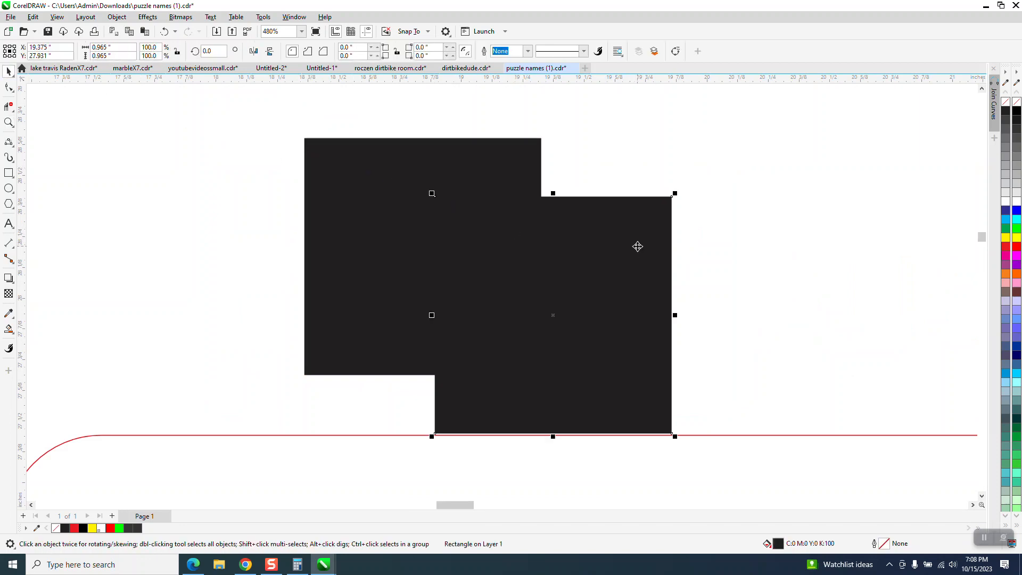
click(511, 184)
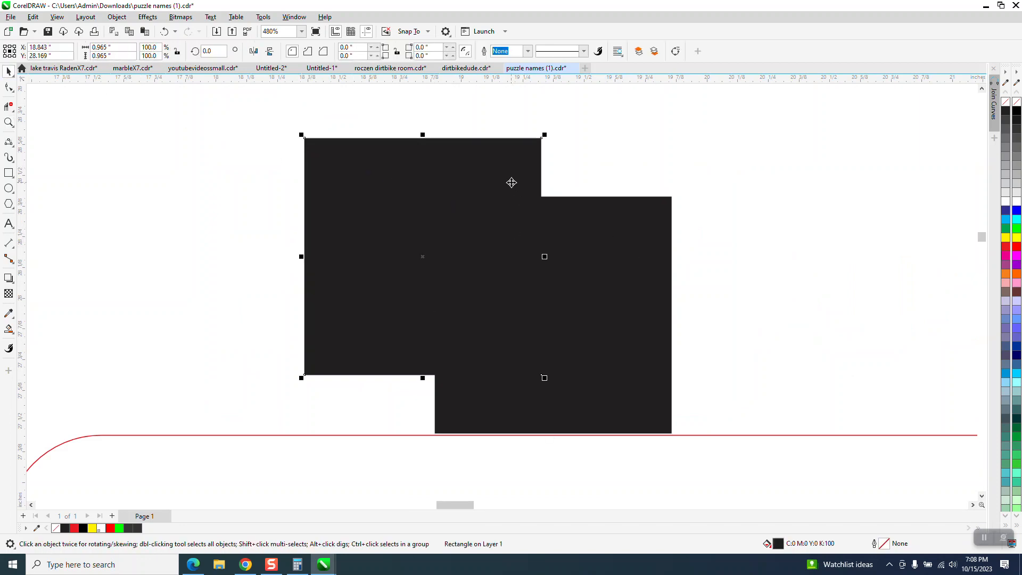
click(1017, 111)
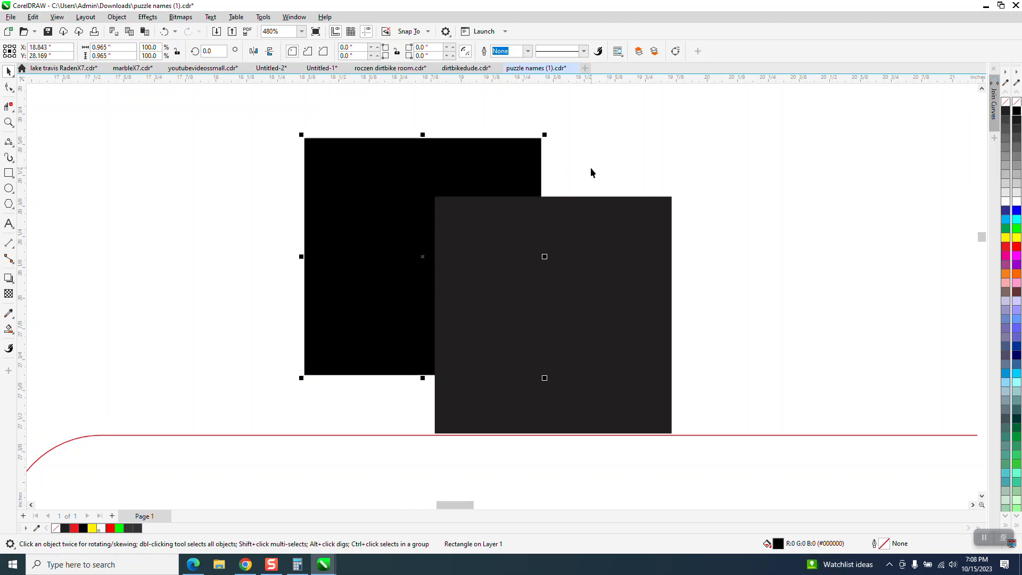
Compare the RGB and CMYK blacks up close where the squares overlap, and delete both squares
click(9, 122)
drag(347, 150, 598, 283)
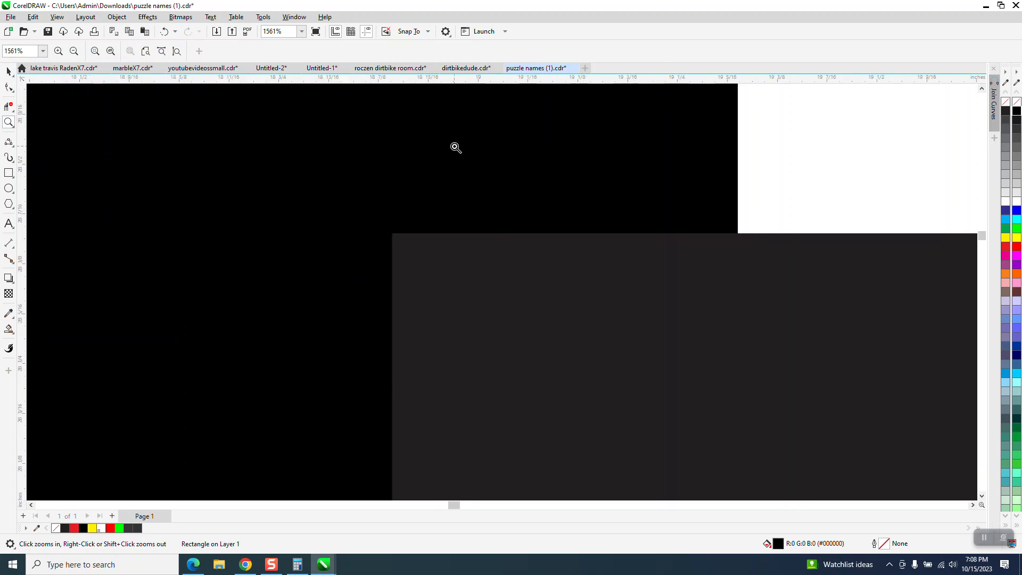
scroll(454, 149, down, 3)
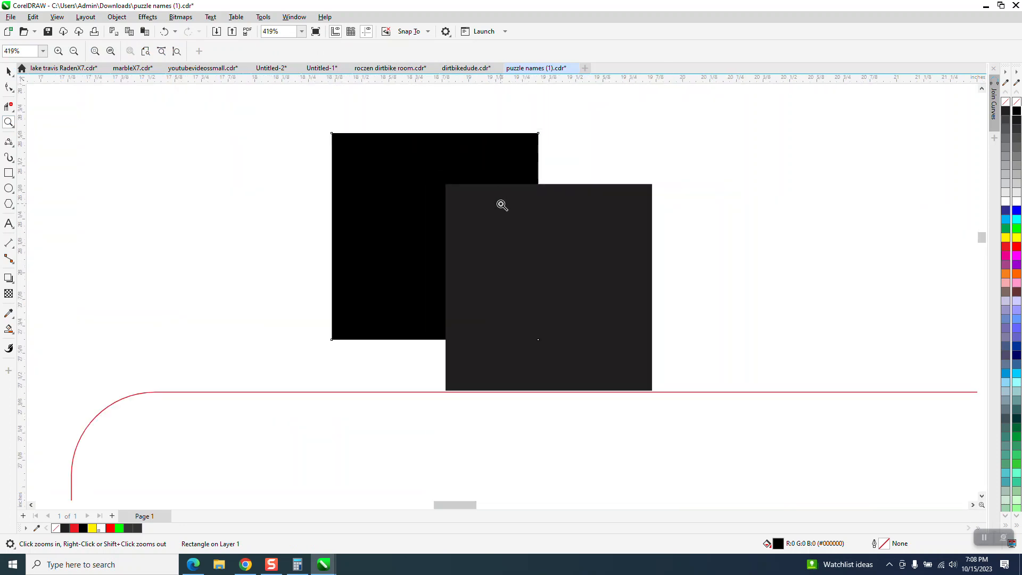
scroll(502, 205, down, 1)
click(8, 71)
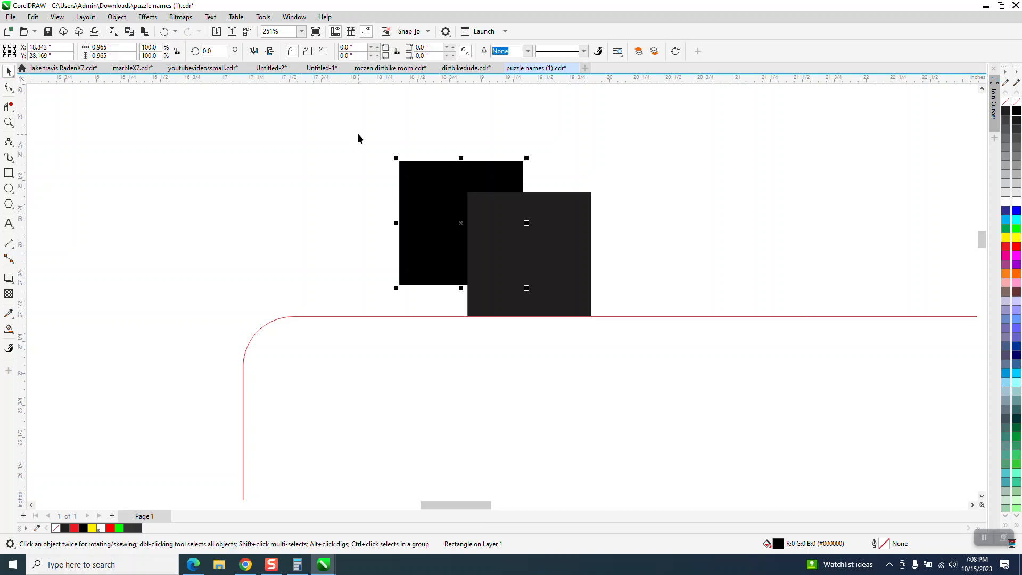
drag(356, 134, 662, 341)
key(Delete)
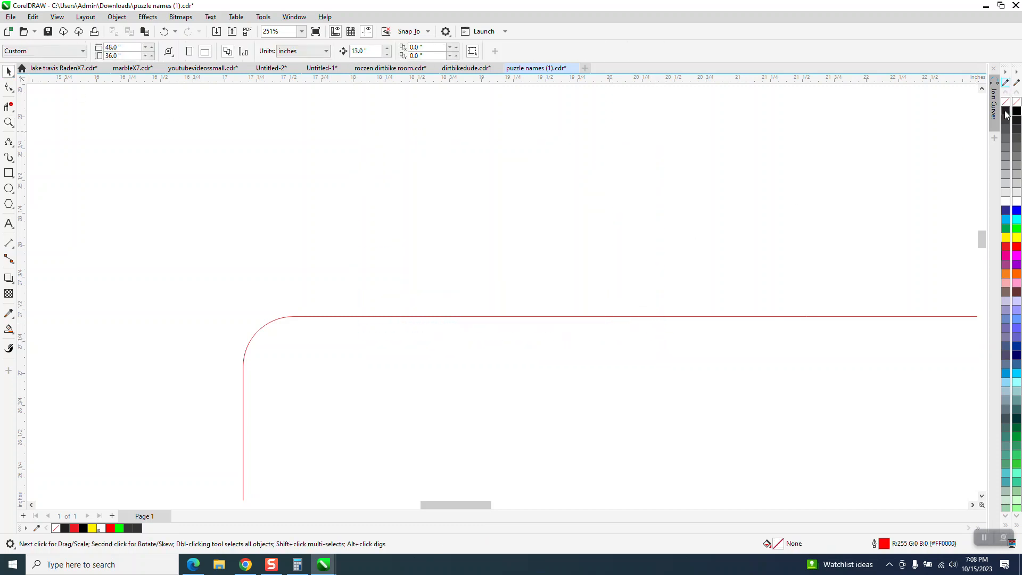
Close the CMYK palette so that only the RGB palette stays docked beside the drawing
click(1005, 72)
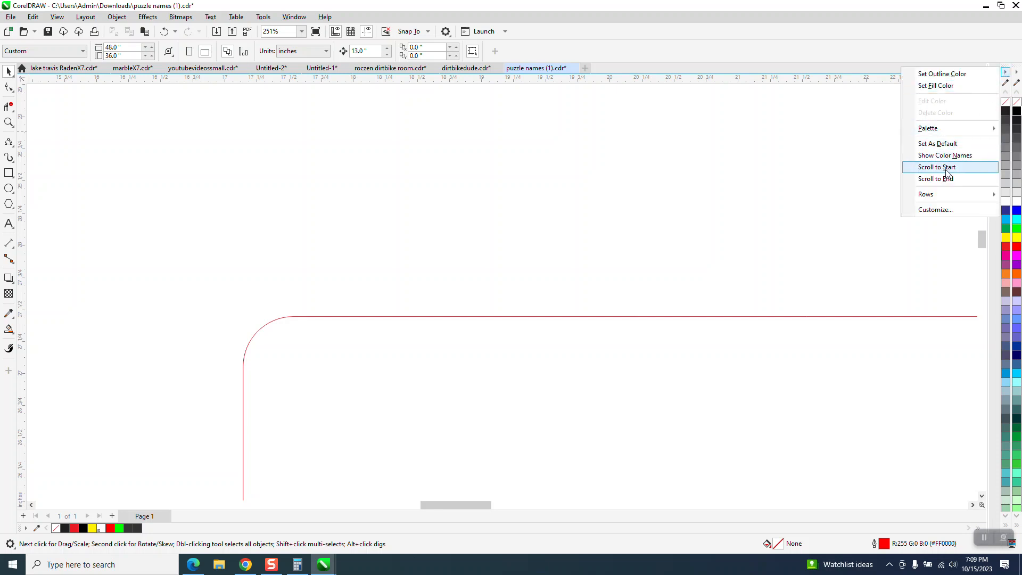
mouse_move(906, 131)
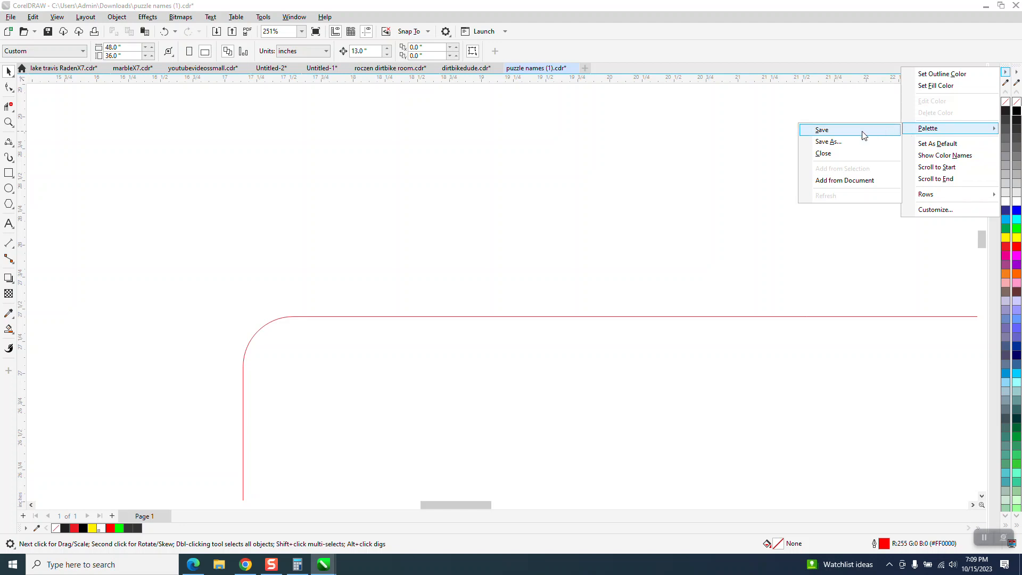
click(824, 153)
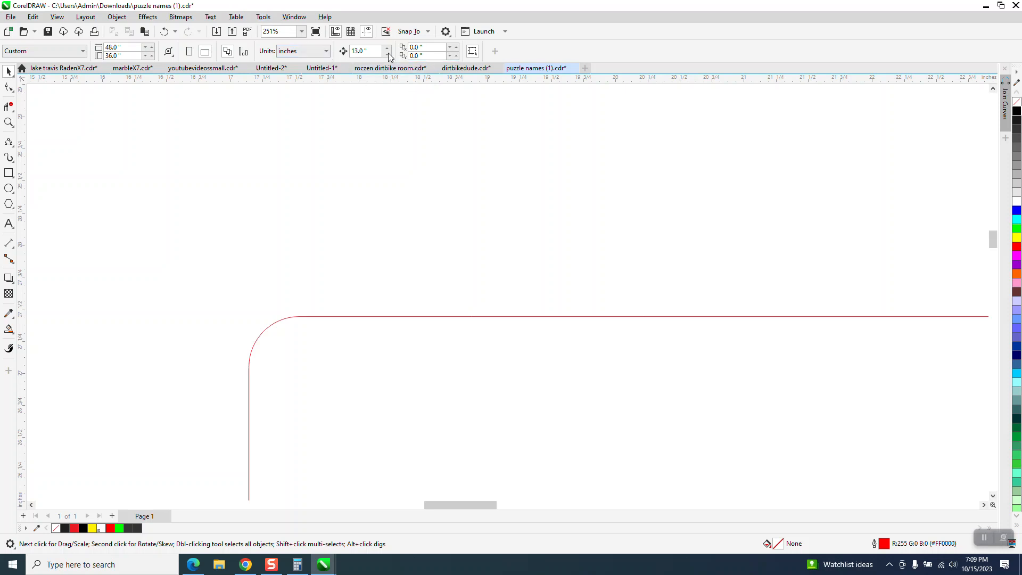
Set the document's nudge distance to 0.001 inches
click(362, 51)
key(BackSpace)
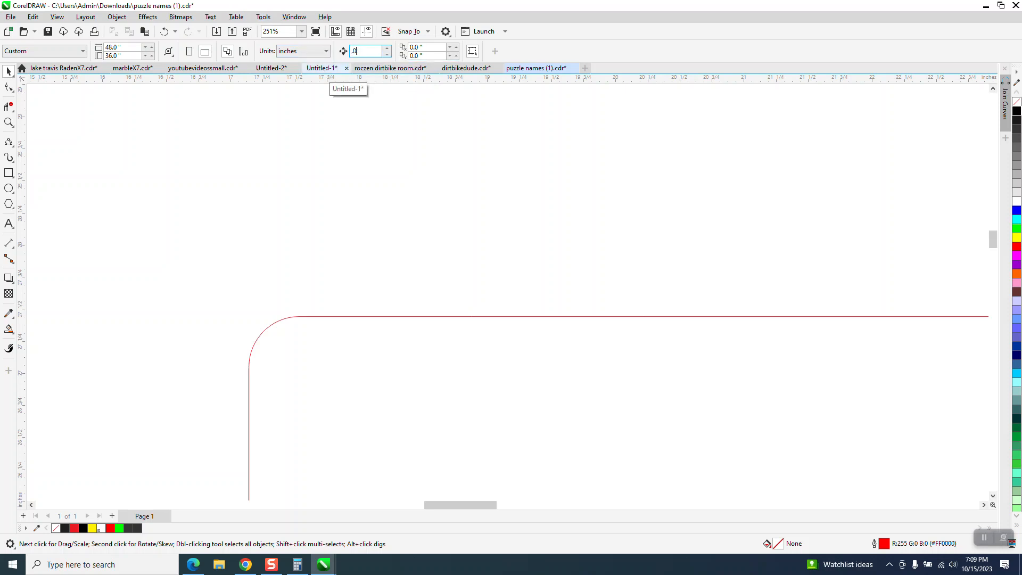
text(.001)
key(Return)
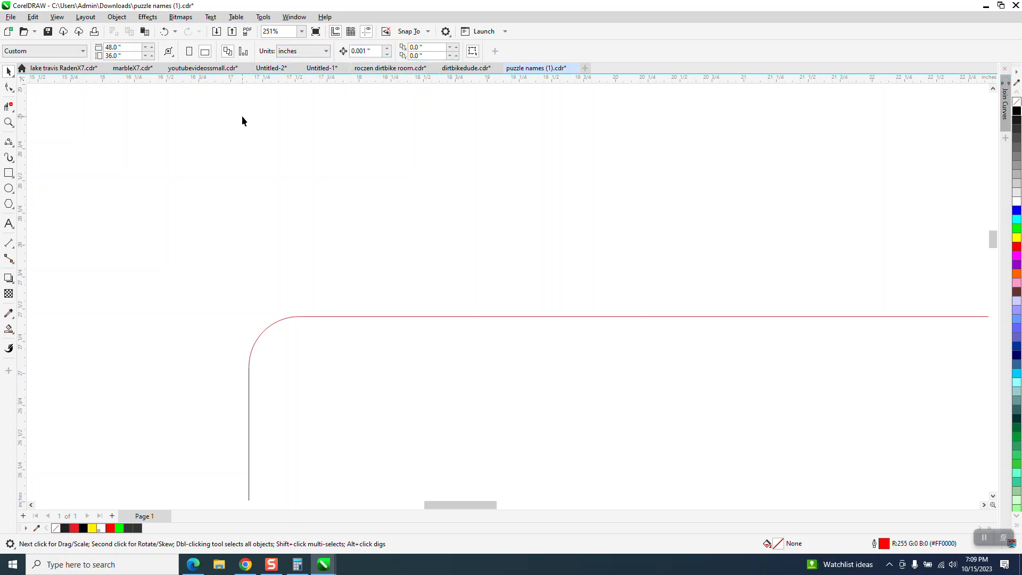
Examine up close the cut edge of the letter M where it follows the wheat head on the upper-left plaque
click(263, 17)
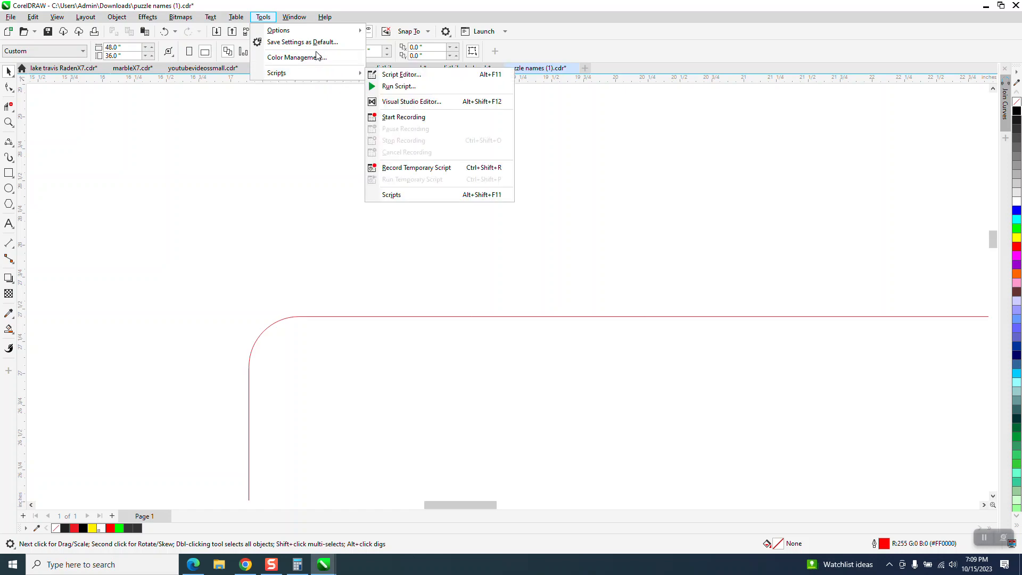
scroll(394, 190, down, 2)
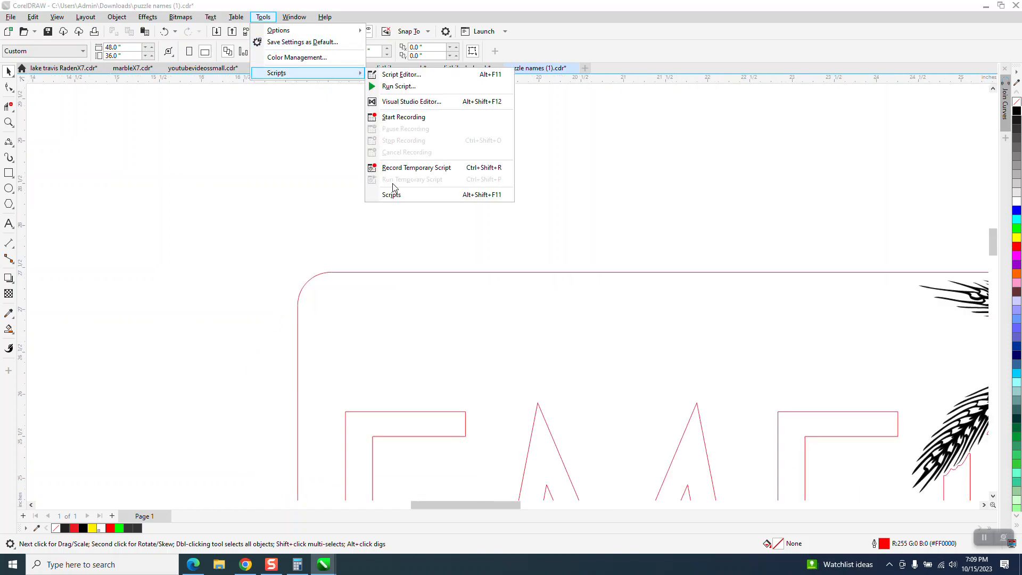
scroll(376, 200, down, 3)
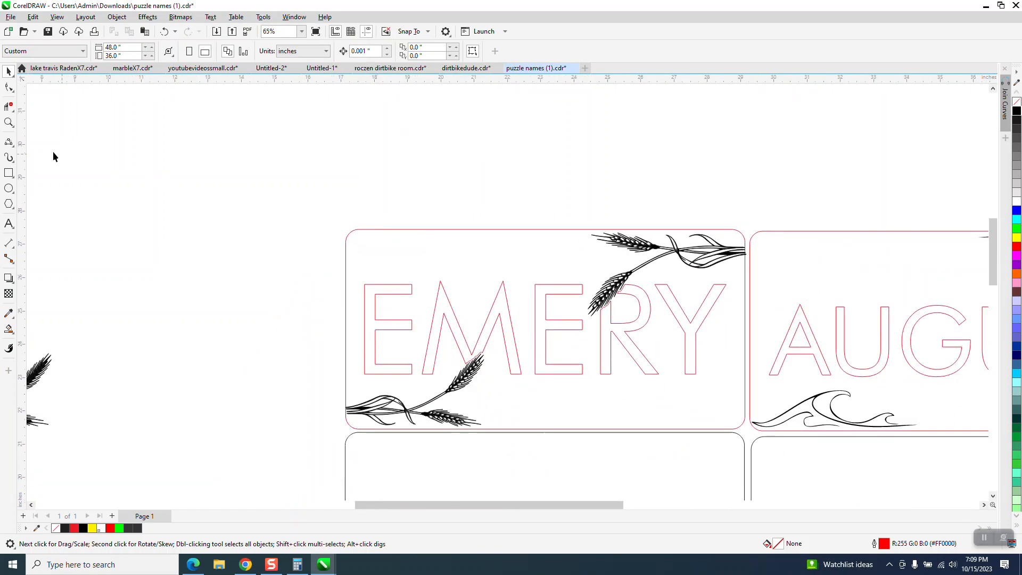
click(9, 122)
drag(443, 294, 575, 393)
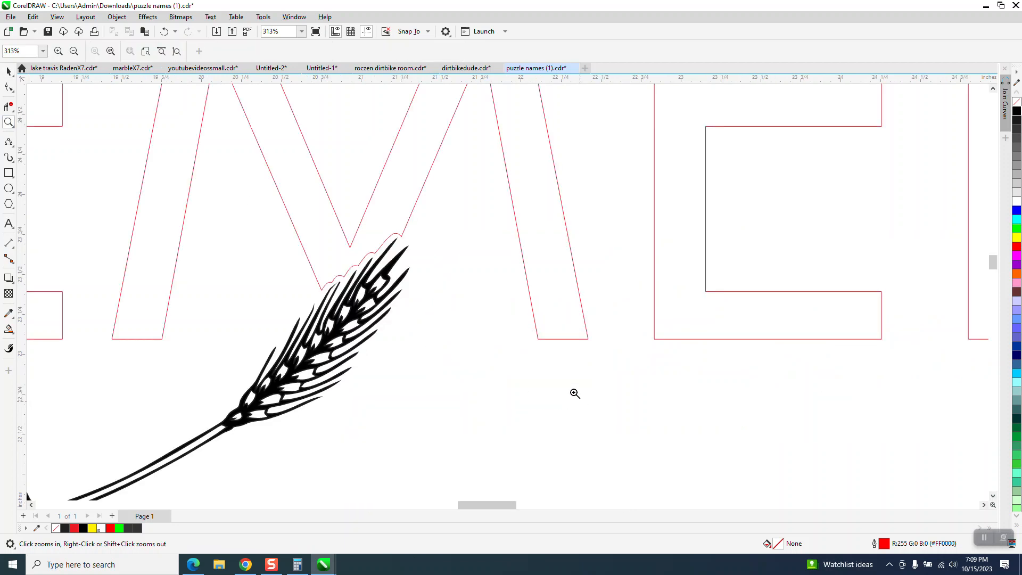